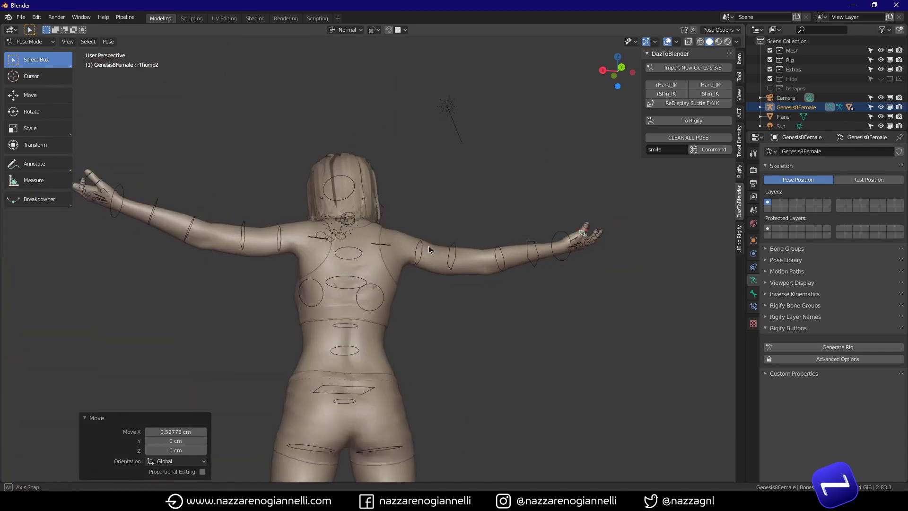
# Step: Try rotating the end bone of the left thumb
pyautogui.moveTo(428, 246); pyautogui.dragTo(460, 257, button='middle')
pyautogui.scroll(6, 187, 175)
pyautogui.moveTo(187, 176); pyautogui.dragTo(360, 156, button='middle')
pyautogui.click(497, 128)
pyautogui.moveTo(498, 127); pyautogui.dragTo(523, 115, button='middle')
pyautogui.press('r')
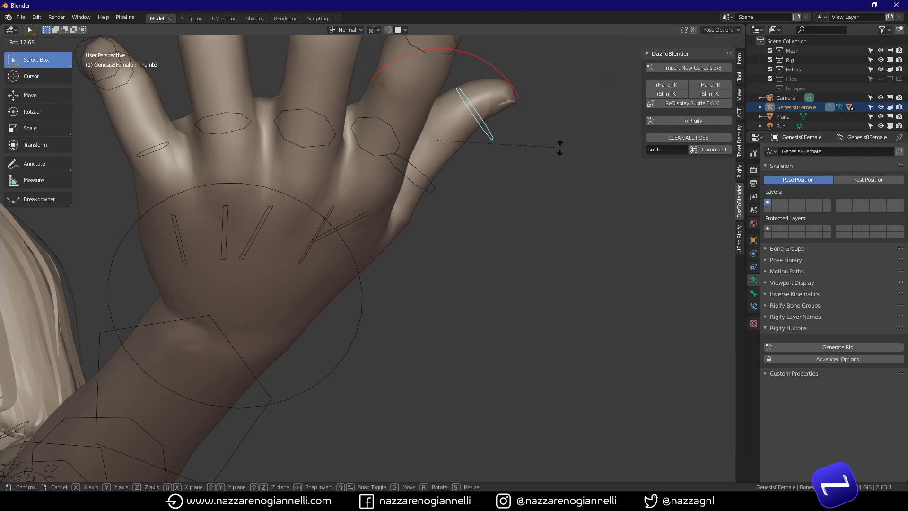
pyautogui.press('Escape')
# Step: Switch the Genesis8Female armature from Pose Mode to Object Mode and select the figure's body mesh
pyautogui.scroll(-3, 559, 143)
pyautogui.moveTo(559, 144); pyautogui.dragTo(474, 283, button='middle')
pyautogui.scroll(-3, 393, 260)
pyautogui.scroll(6, 334, 272)
pyautogui.moveTo(334, 273); pyautogui.dragTo(342, 273, button='middle')
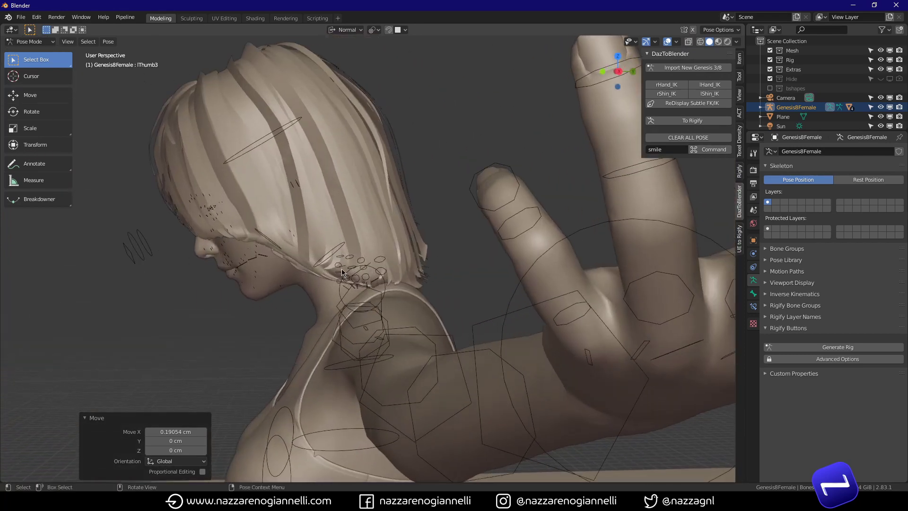
pyautogui.click(261, 249)
pyautogui.moveTo(261, 249); pyautogui.dragTo(355, 254, button='middle')
pyautogui.hotkey('ctrl', 'Tab')
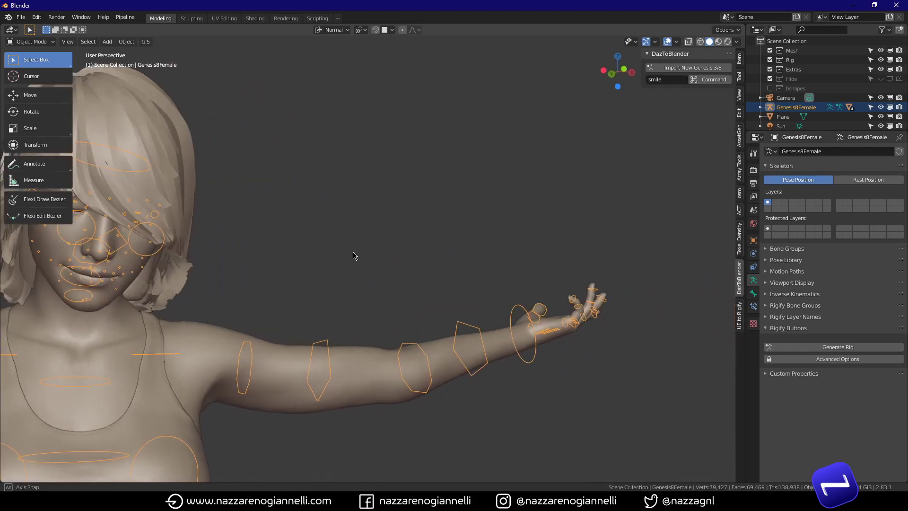
pyautogui.click(206, 339)
# Step: View the whole figure through the scene camera and toggle the viewport overlays
pyautogui.moveTo(205, 339); pyautogui.dragTo(391, 362, button='middle')
pyautogui.scroll(5, 357, 331)
pyautogui.scroll(-4, 350, 296)
pyautogui.scroll(-4, 383, 313)
pyautogui.scroll(-2, 353, 299)
pyautogui.scroll(-2, 408, 368)
pyautogui.press('KP_0')
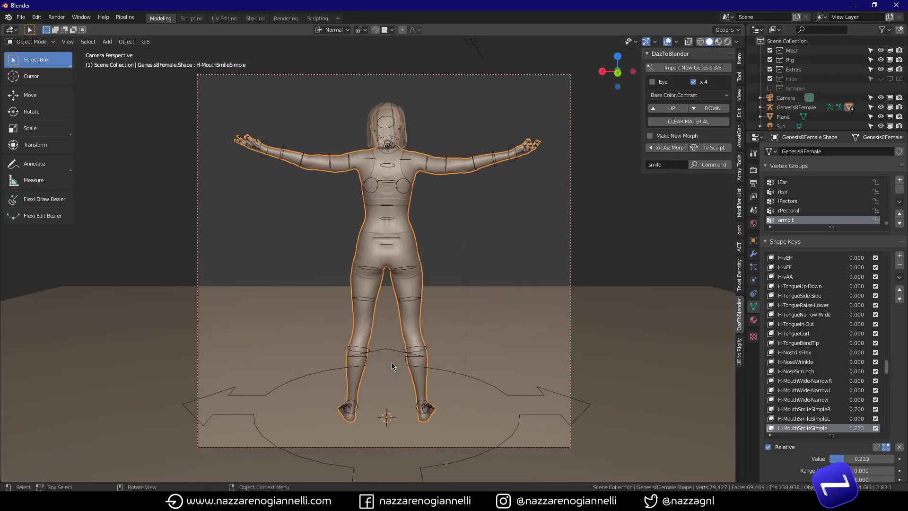
pyautogui.press('z')
pyautogui.click(391, 308)
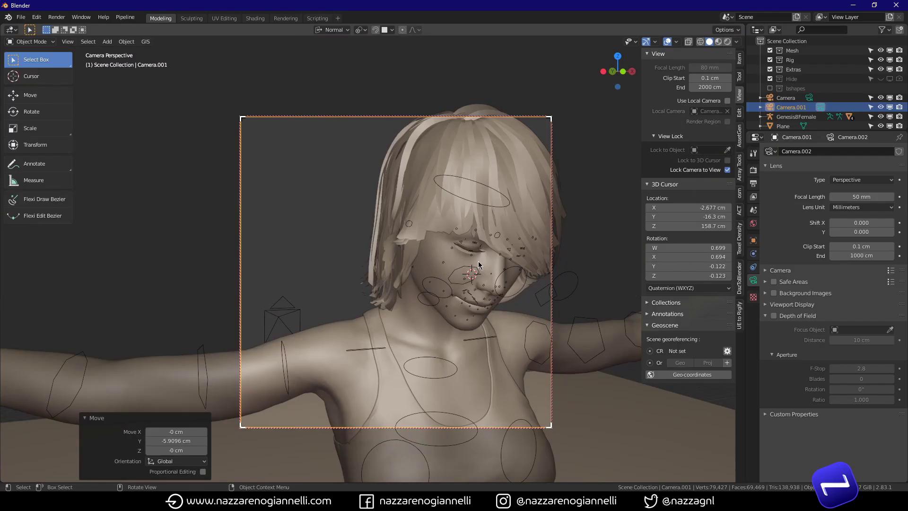
# Step: Pull Camera.001 back to reframe the figure's head and upper body, and turn off Lock Camera to View
pyautogui.scroll(-3, 481, 265)
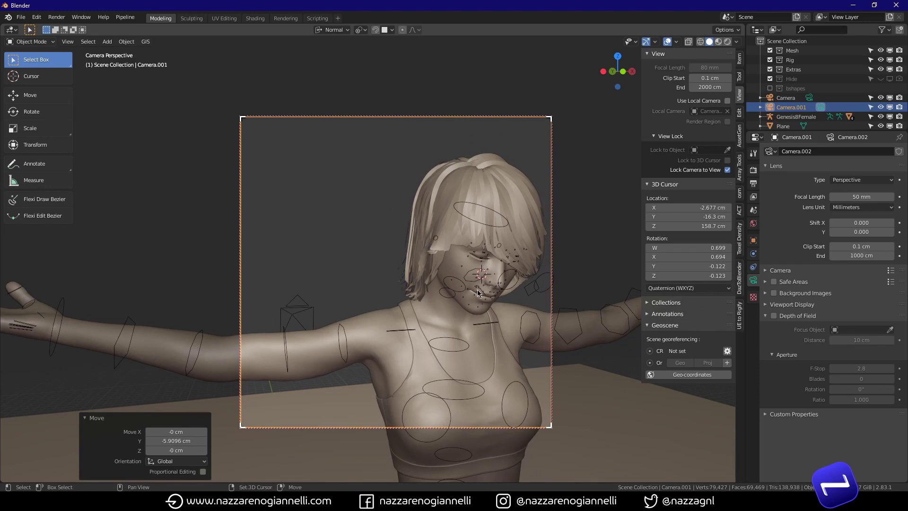
pyautogui.moveTo(481, 264)
pyautogui.mouseDown(button='middle')
pyautogui.moveTo(452, 261)
pyautogui.moveTo(460, 295)
pyautogui.moveTo(467, 264)
pyautogui.moveTo(478, 273)
pyautogui.mouseUp(button='middle')
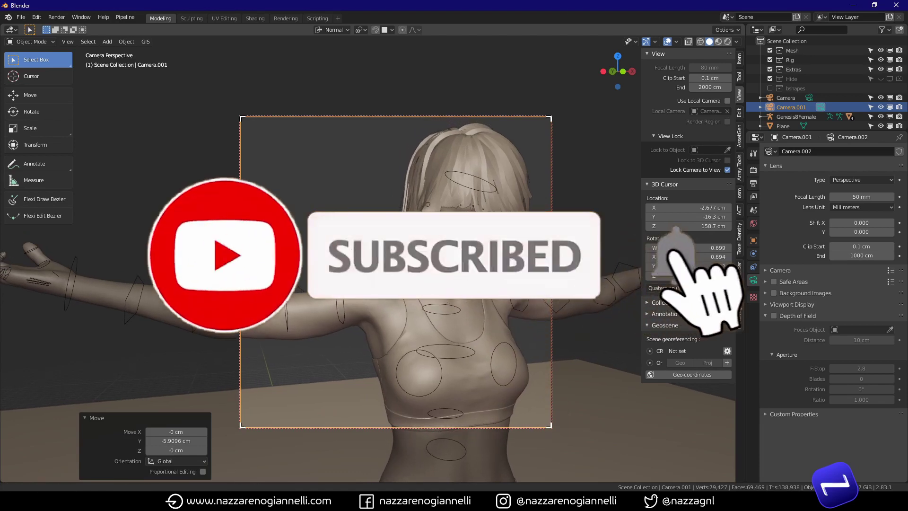
pyautogui.click(727, 170)
# Step: Preview the Camera.001 framing in Rendered shading
pyautogui.press('z')
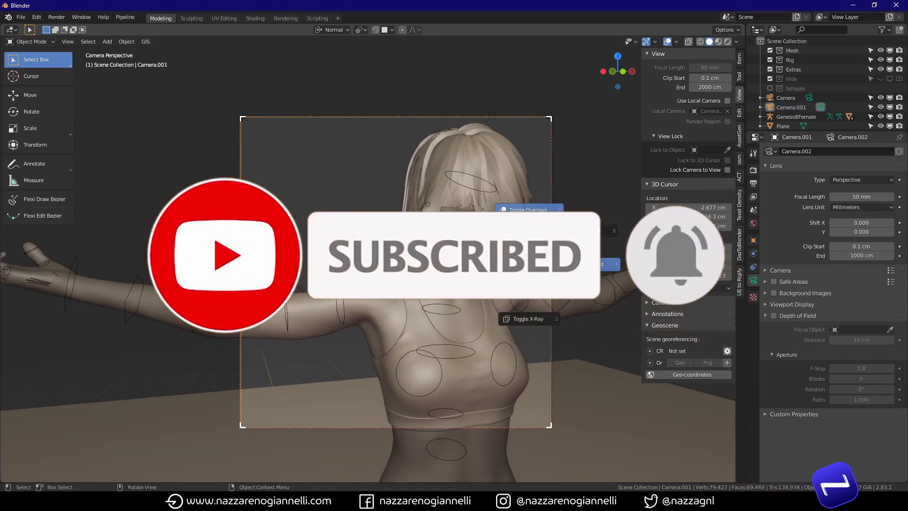
pyautogui.click(574, 237)
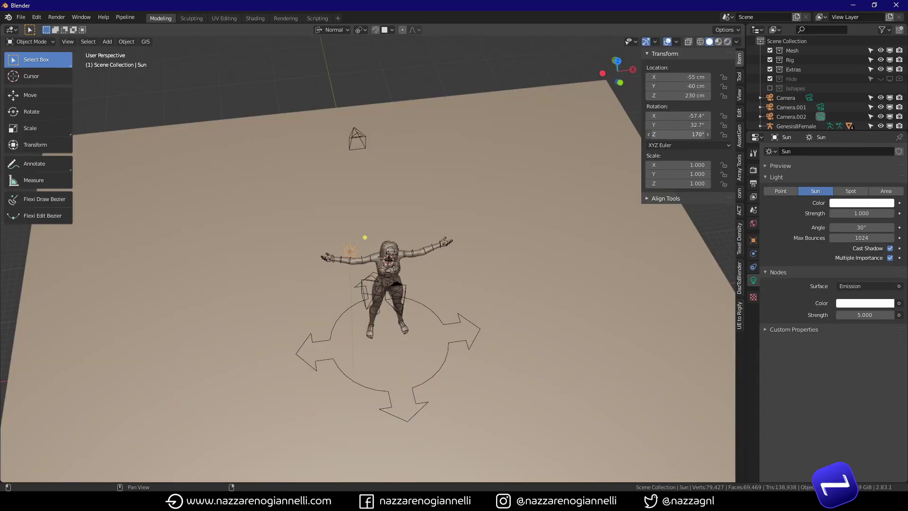
# Step: Look through Camera.002 at the front of the figure and preview it in Rendered shading
pyautogui.moveTo(397, 331)
pyautogui.mouseDown(button='middle')
pyautogui.moveTo(390, 261)
pyautogui.moveTo(392, 287)
pyautogui.mouseUp(button='middle')
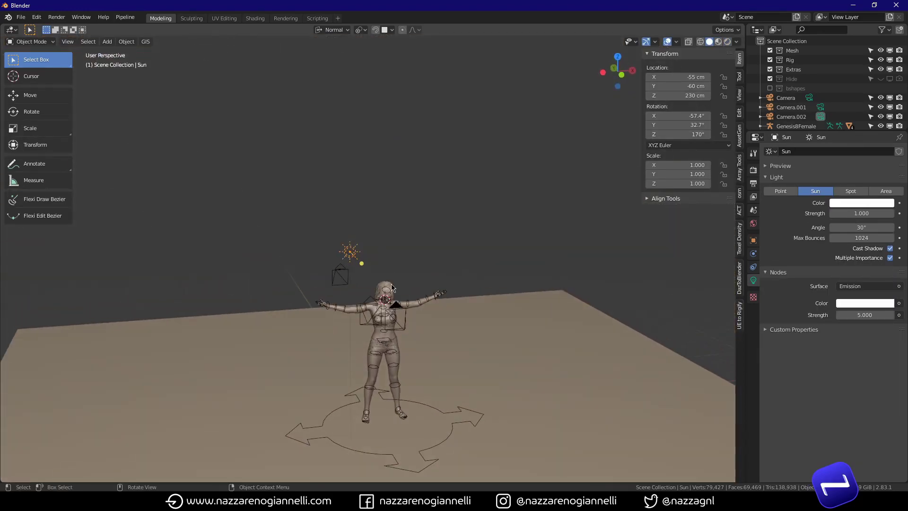
pyautogui.press('KP_0')
pyautogui.scroll(3, 421, 293)
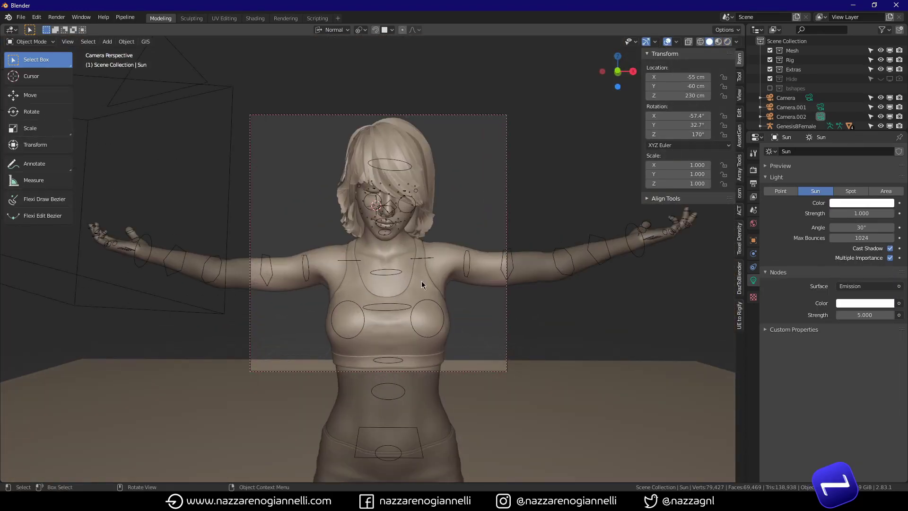
pyautogui.press('z')
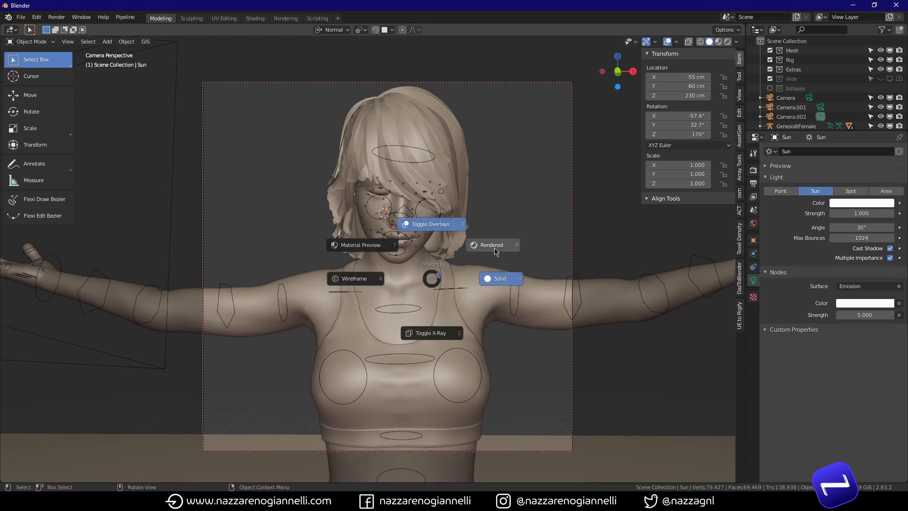
pyautogui.click(512, 266)
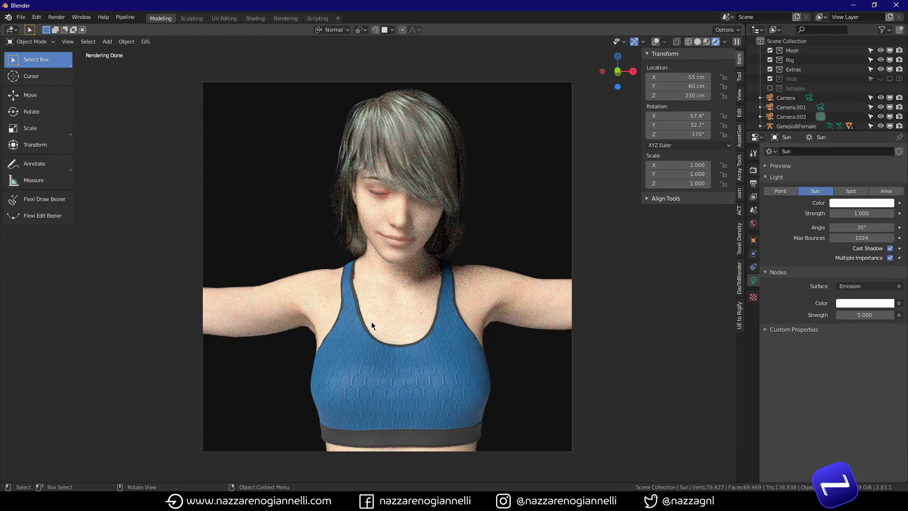
# Step: Return to Solid shading and make Camera.001 the active camera, looking through it
pyautogui.press('z')
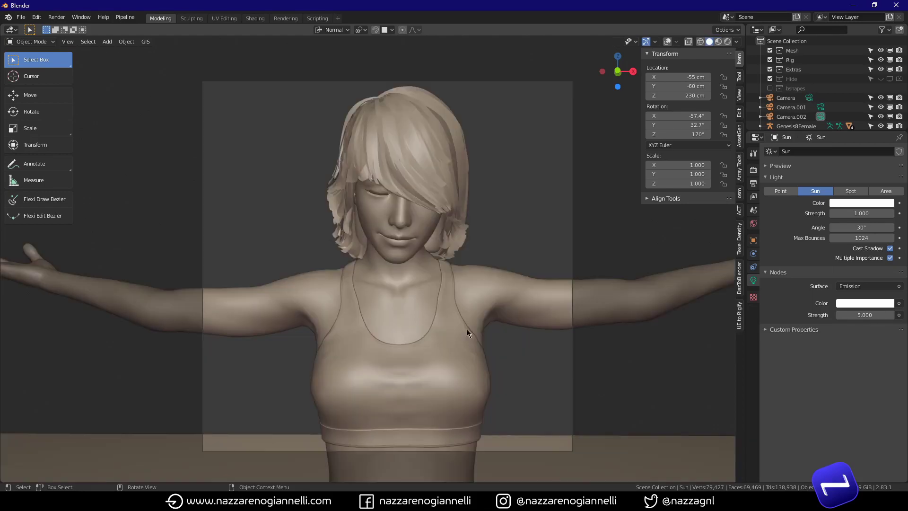
pyautogui.moveTo(467, 329)
pyautogui.mouseDown(button='middle')
pyautogui.moveTo(396, 322)
pyautogui.moveTo(415, 332)
pyautogui.moveTo(390, 334)
pyautogui.mouseUp(button='middle')
pyautogui.scroll(-8, 396, 323)
pyautogui.click(360, 291)
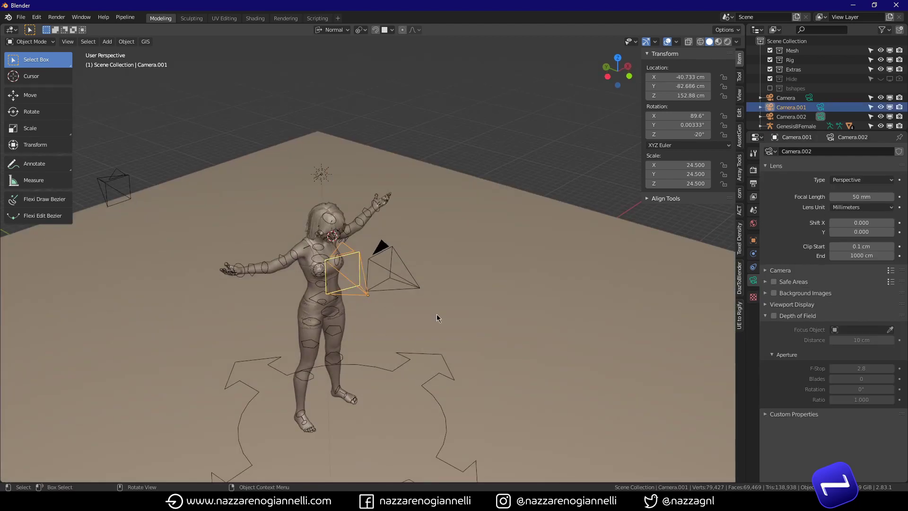
pyautogui.press('ctrl+KP_0')
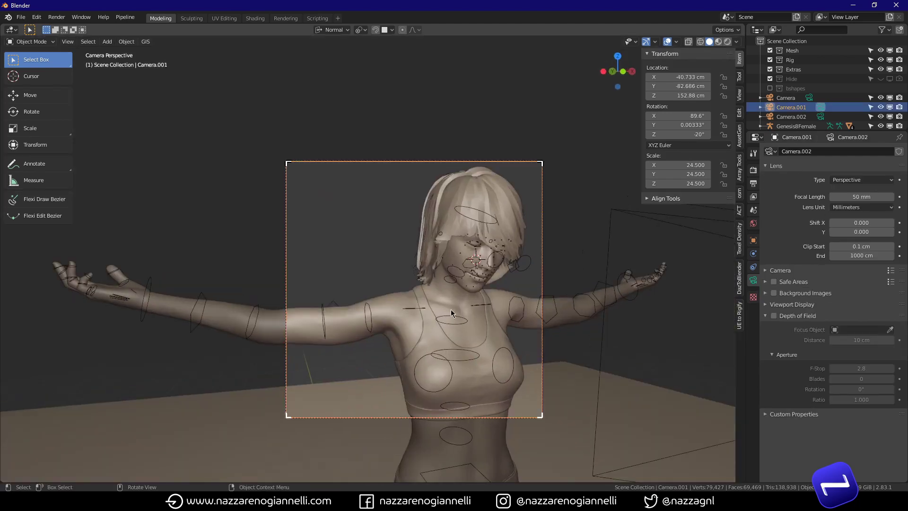
pyautogui.keyDown('shift'); pyautogui.moveTo(453, 309); pyautogui.dragTo(415, 286, button='middle'); pyautogui.keyUp('shift')
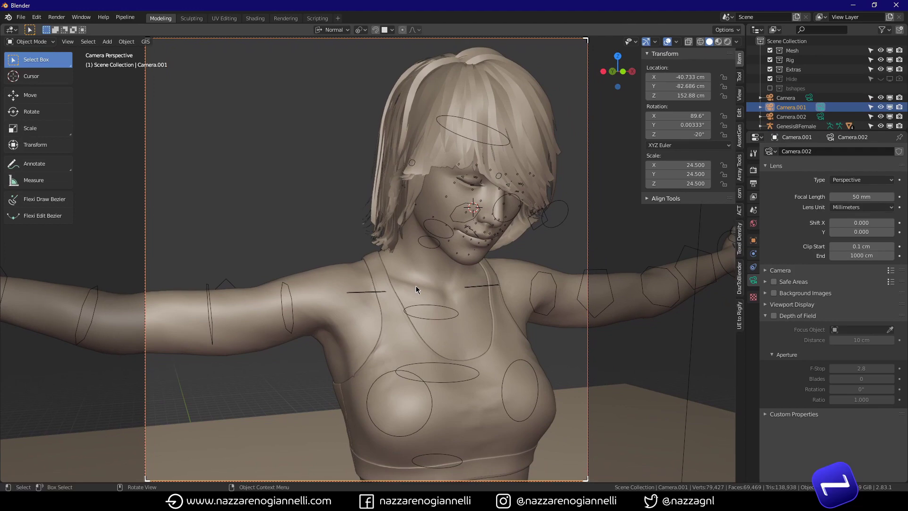
# Step: Preview the Camera.001 view in Rendered shading with the viewport overlays hidden
pyautogui.press('z')
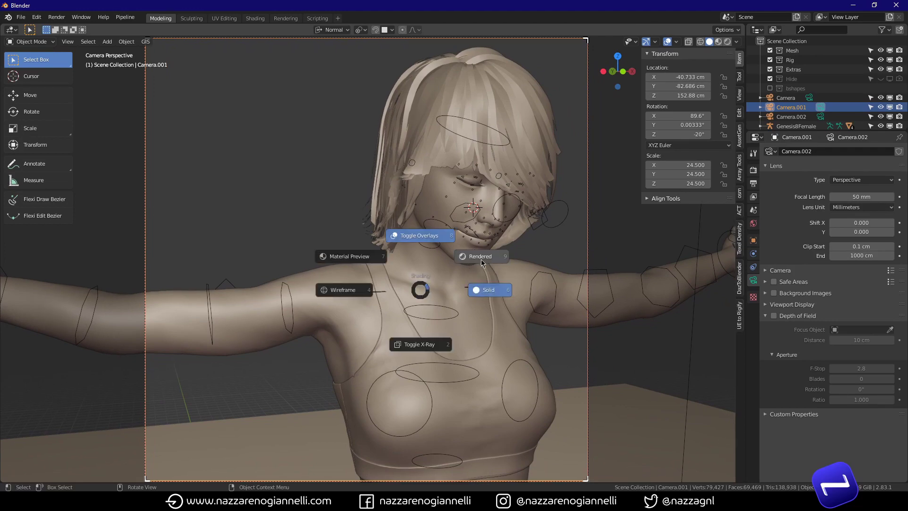
pyautogui.click(602, 288)
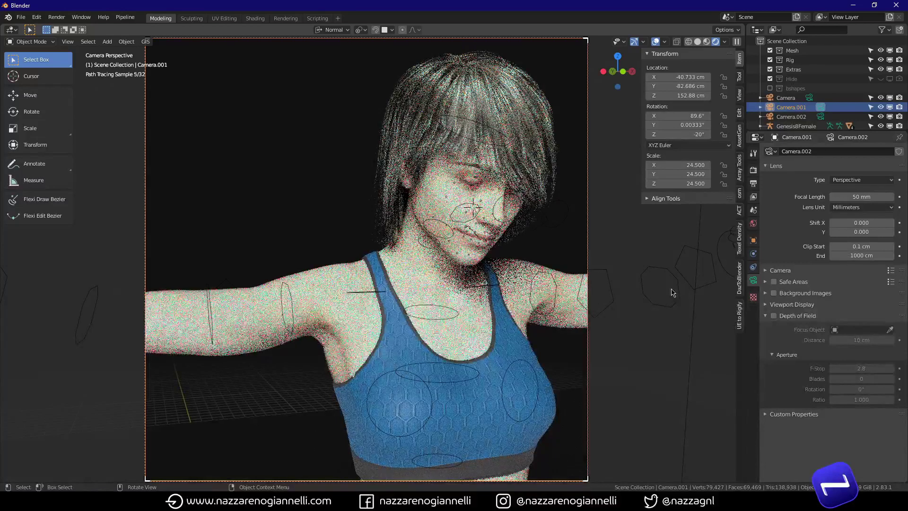
pyautogui.hotkey('shift', 'alt', 'z')
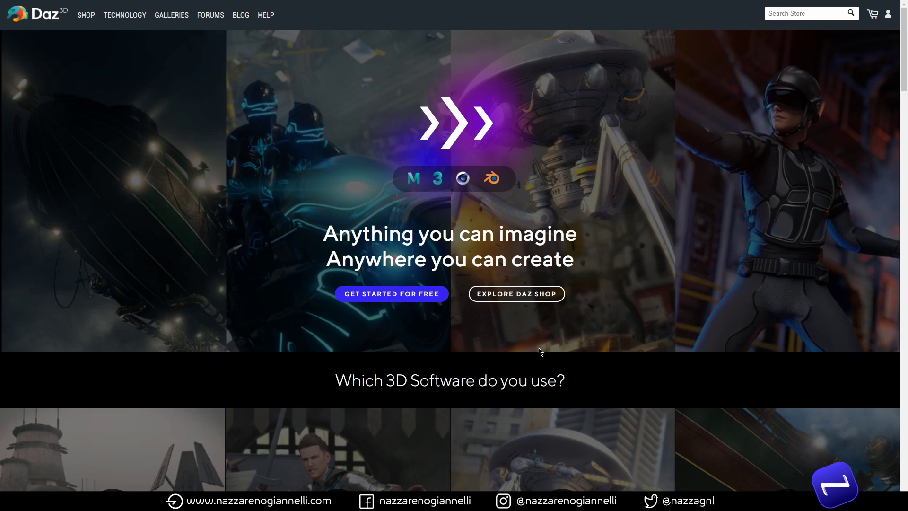
# Step: On the Daz 3D website, search the store for "daz to blender" and open the Daz to Blender Bridge product page
pyautogui.click(797, 13)
pyautogui.write('daz to blender')
pyautogui.click(851, 14)
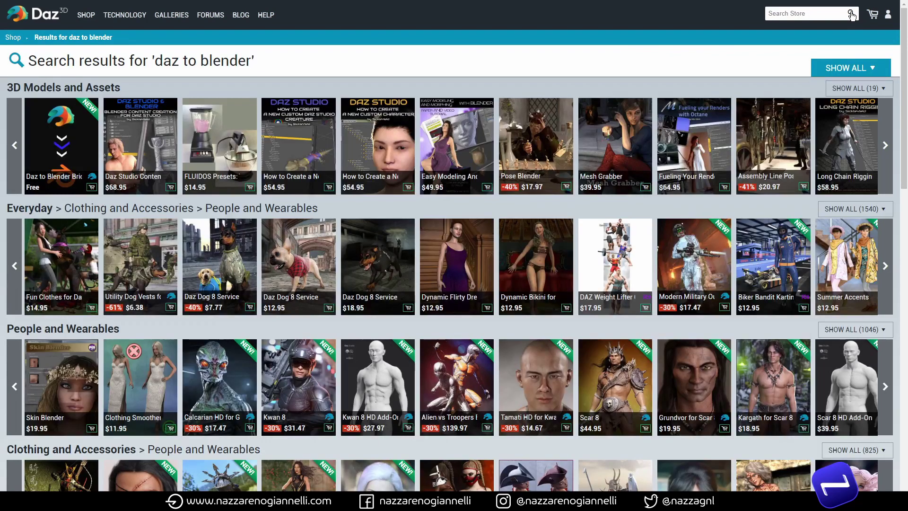
pyautogui.click(60, 140)
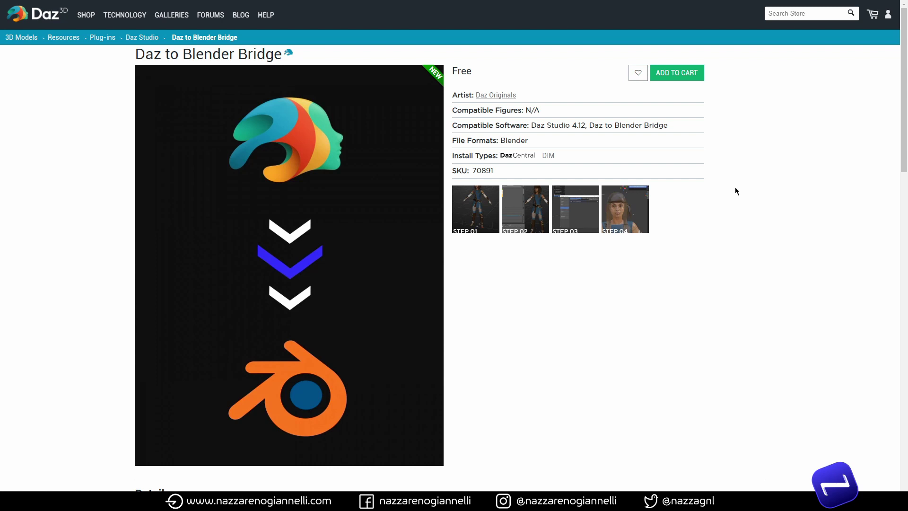
# Step: Switch to DAZ Studio and look through the Blender bridge scripts, including Daz to Blender and its Morph Exporter
pyautogui.hotkey('alt', 'Tab')
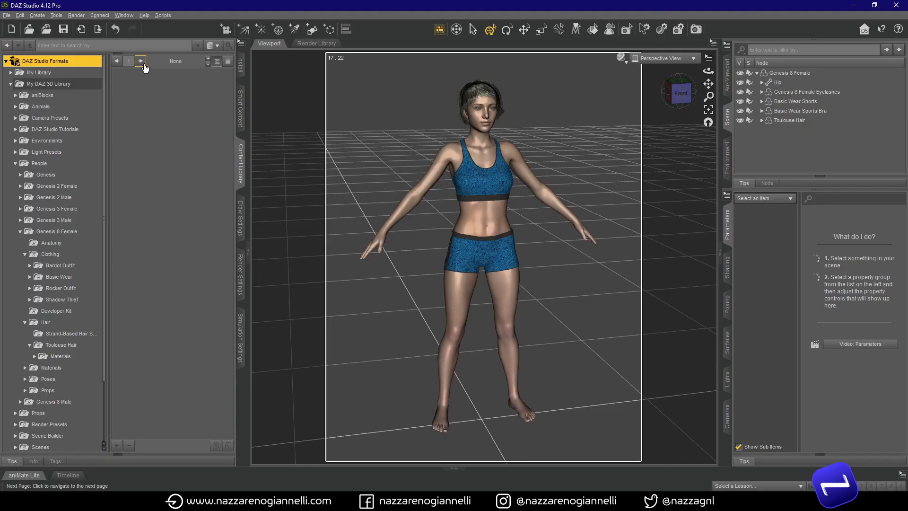
pyautogui.click(162, 15)
pyautogui.moveTo(169, 26)
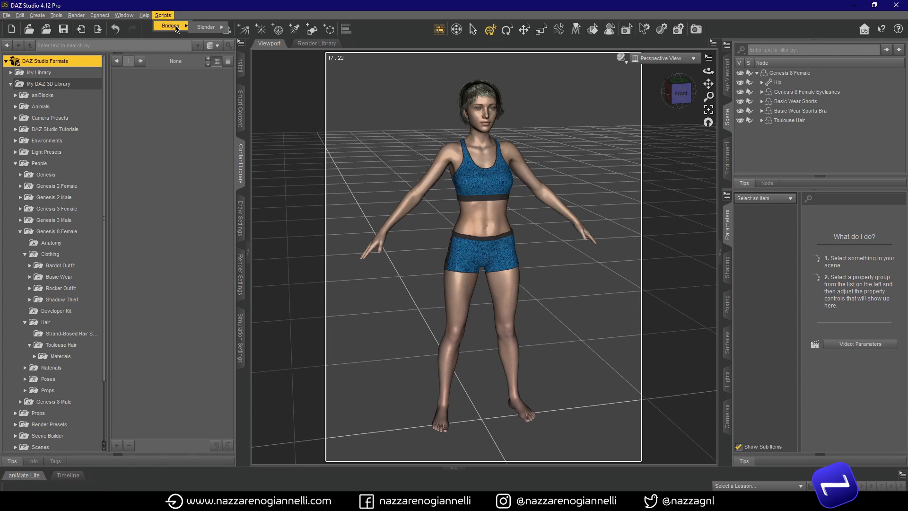
pyautogui.moveTo(195, 28)
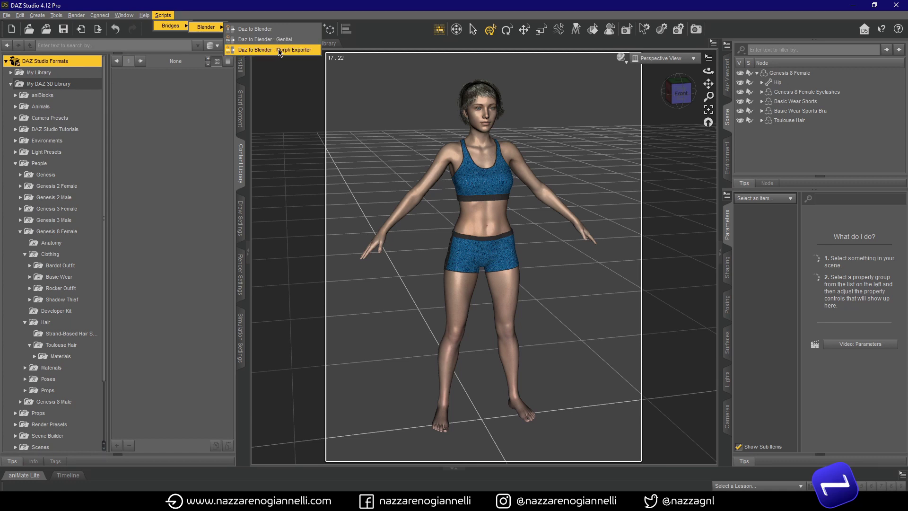
pyautogui.click(310, 51)
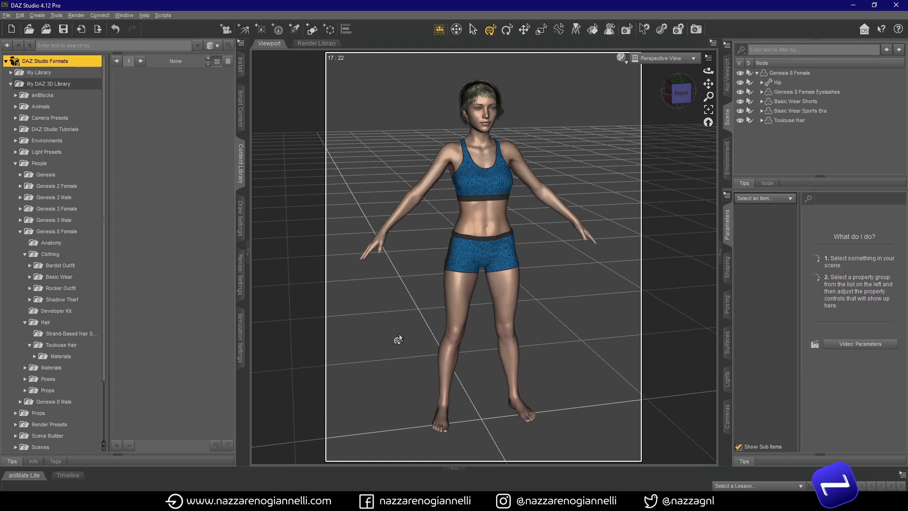
# Step: Run the Daz to Blender script on the Genesis 8 Female figure with subdivision level SubDiv 0
pyautogui.moveTo(388, 335); pyautogui.dragTo(352, 285)
pyautogui.click(163, 15)
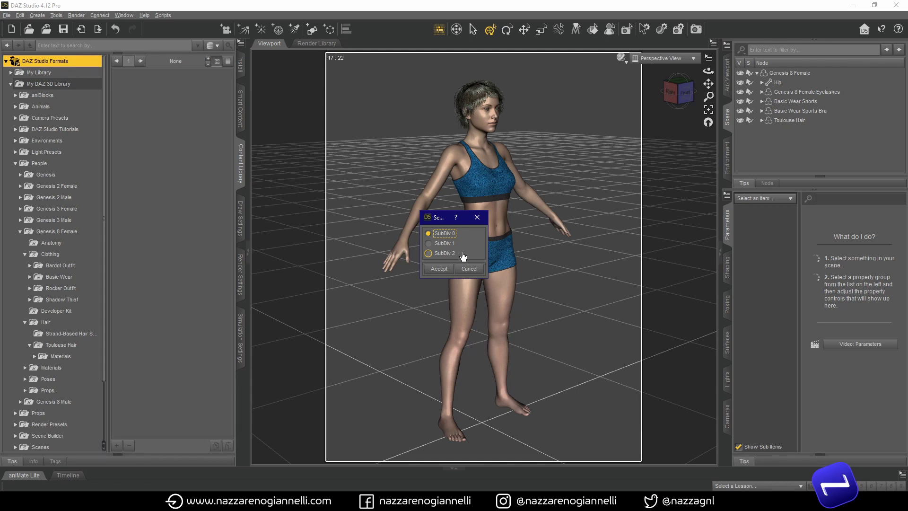
pyautogui.click(439, 269)
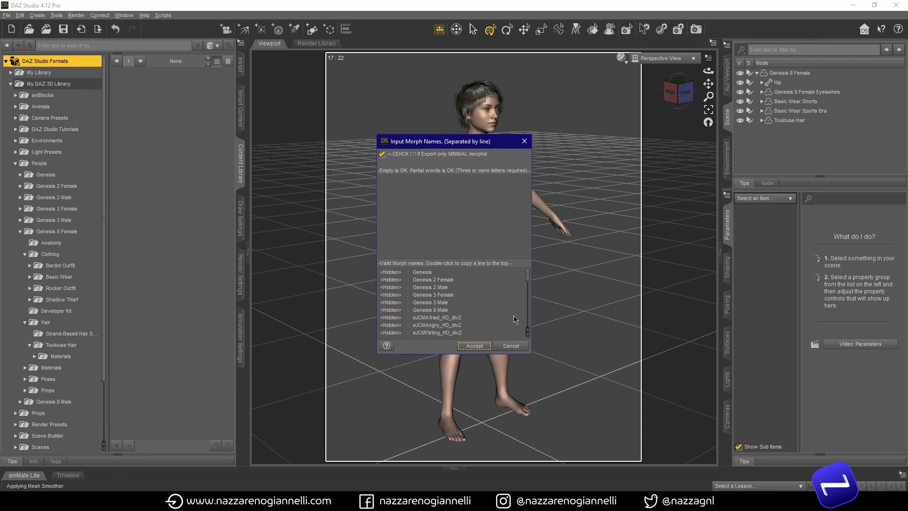
# Step: Review the valid morph names, turn off exporting only minimal morphs, and accept with the morph name list left empty
pyautogui.moveTo(526, 282)
pyautogui.mouseDown()
pyautogui.moveTo(522, 328)
pyautogui.moveTo(529, 275)
pyautogui.mouseUp()
pyautogui.moveTo(529, 275); pyautogui.dragTo(529, 330)
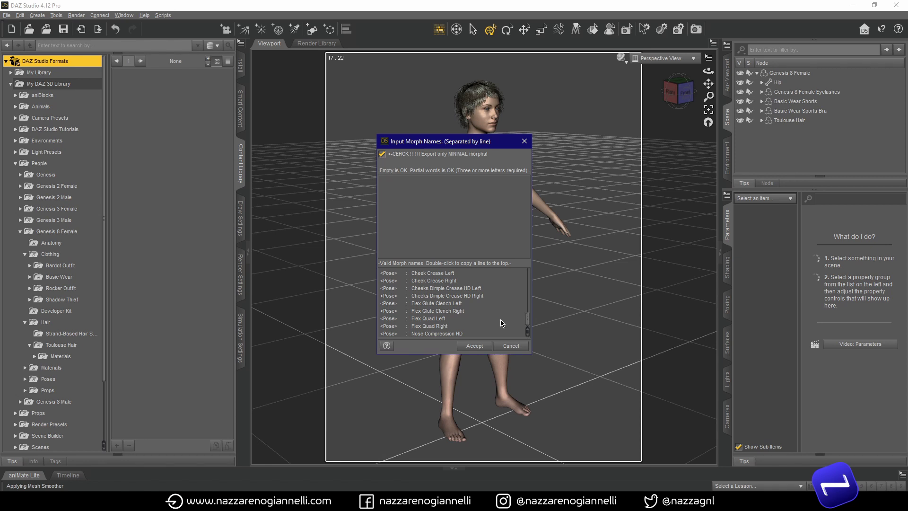
pyautogui.click(382, 154)
pyautogui.click(476, 346)
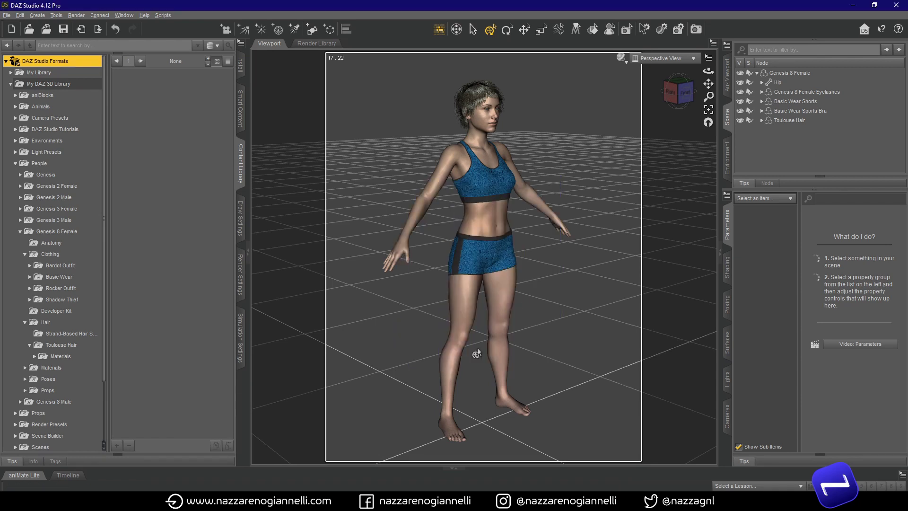
# Step: Switch to File Explorer's Documents\DTB folder and examine the exported DTB.fbx, DTB.mtl and DTB.obj files
pyautogui.click(54, 502)
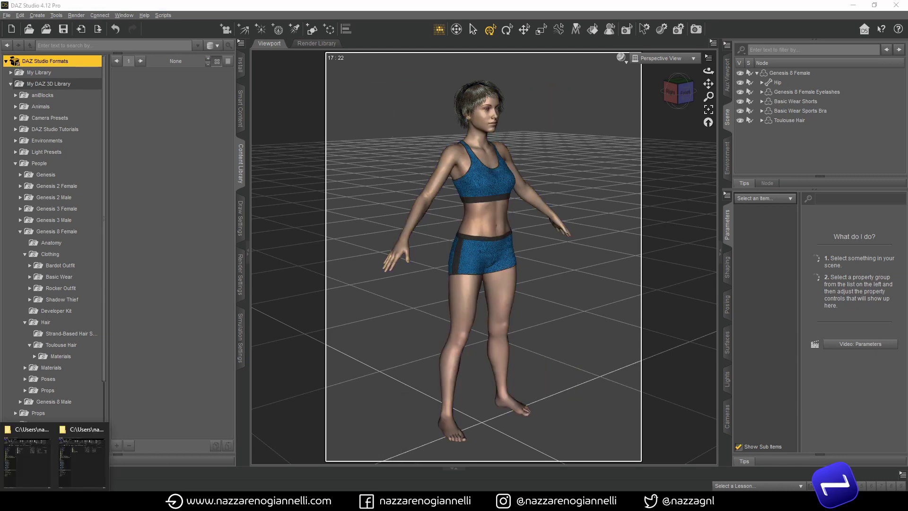
pyautogui.click(45, 476)
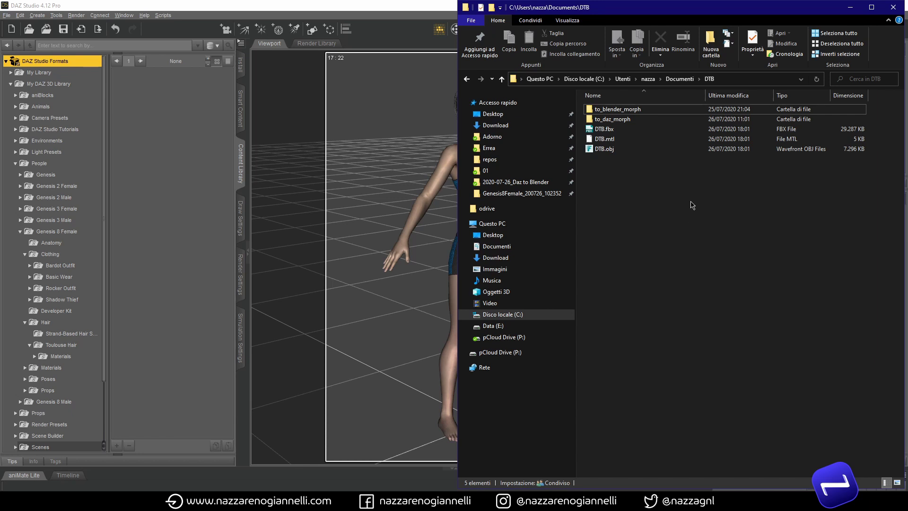
pyautogui.moveTo(629, 169); pyautogui.dragTo(602, 126)
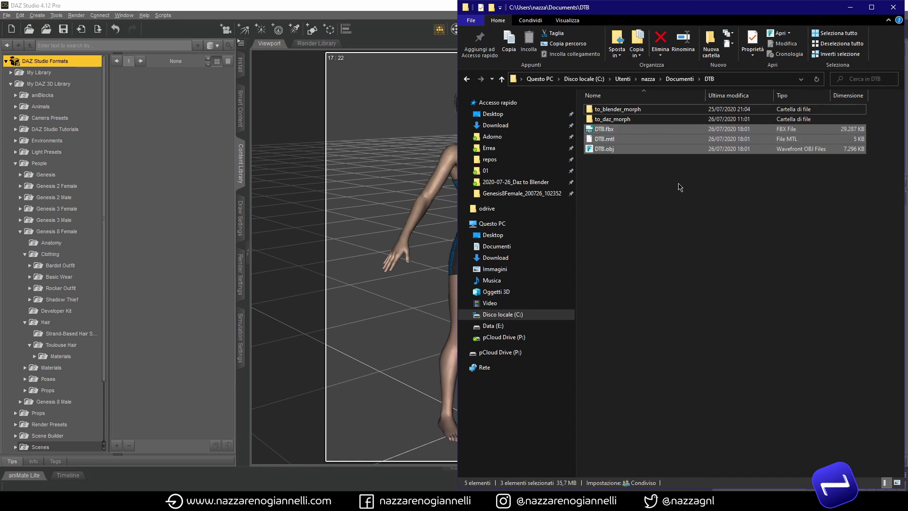
pyautogui.click(645, 170)
pyautogui.click(614, 152)
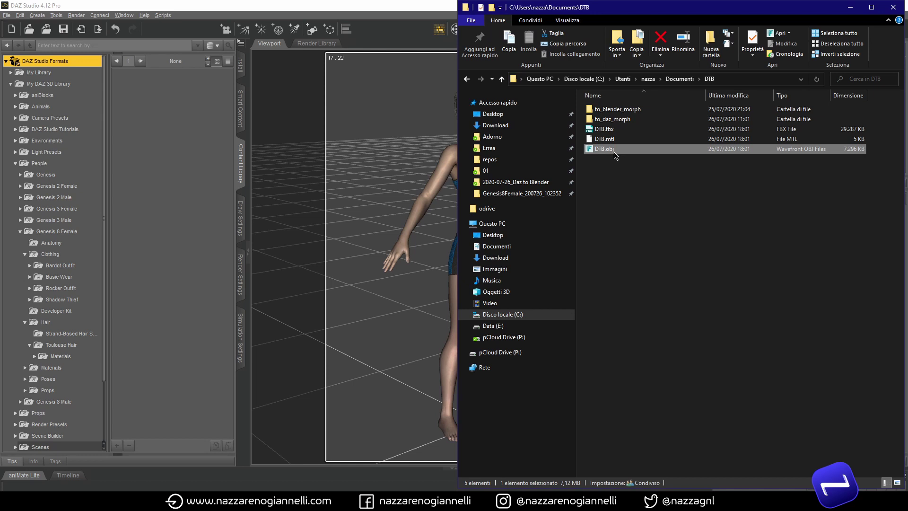
pyautogui.click(608, 140)
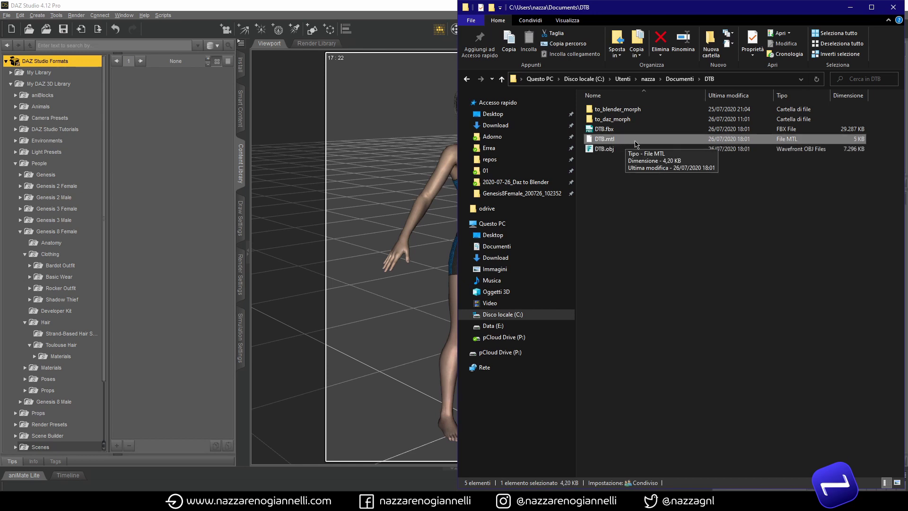
# Step: Check the file details of DTB.fbx in the DTB export folder
pyautogui.click(610, 130)
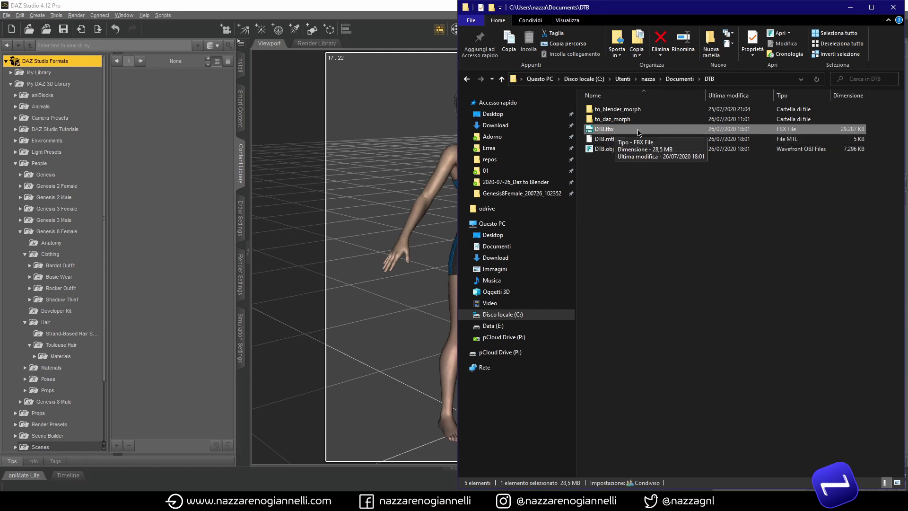
pyautogui.click(709, 350)
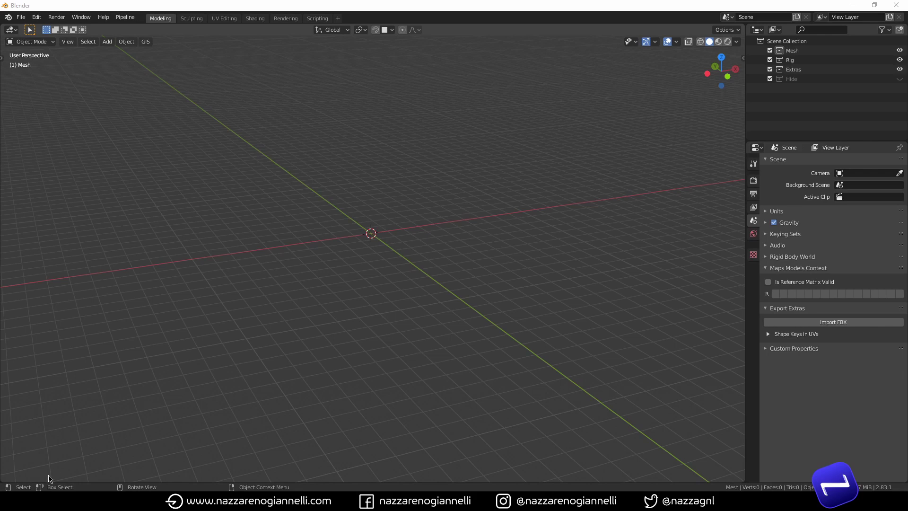
# Step: Open the DAZ 3D Add-ons folder under Blender Foundation\Blender in File Explorer and copy its path
pyautogui.moveTo(56, 501)
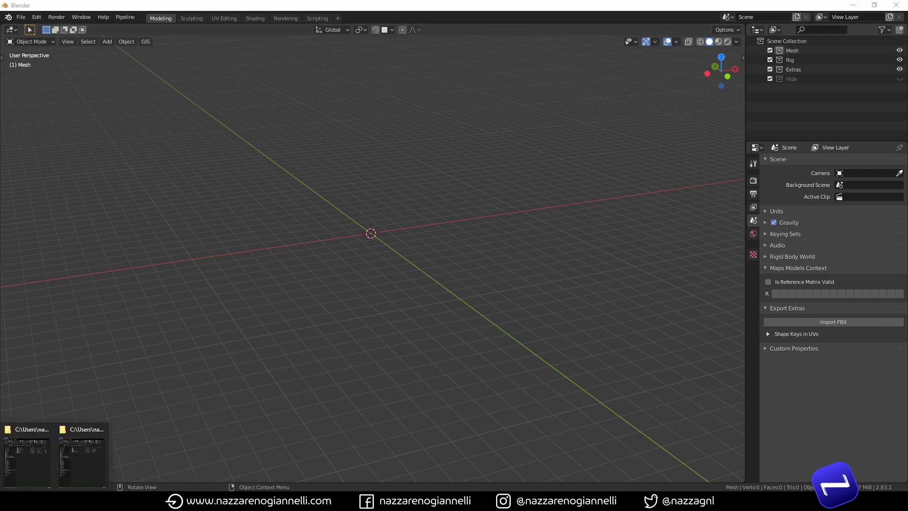
pyautogui.click(71, 478)
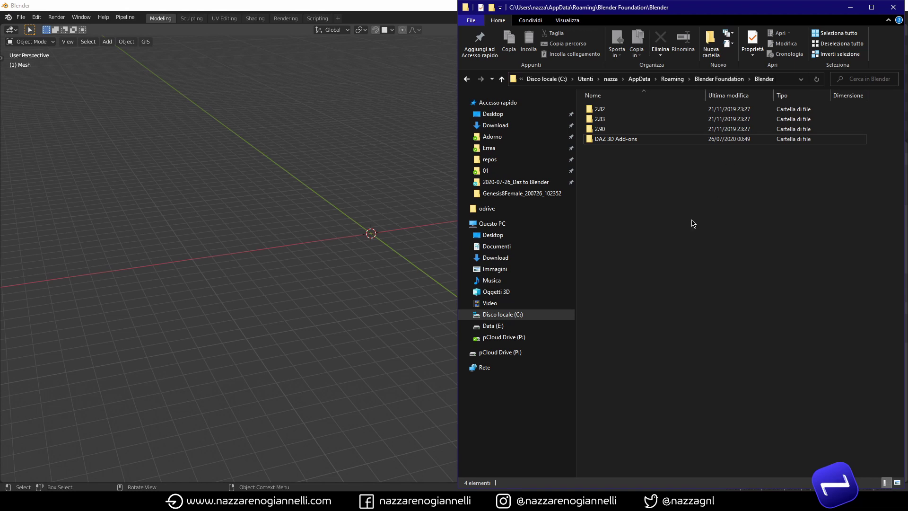
pyautogui.doubleClick(627, 140)
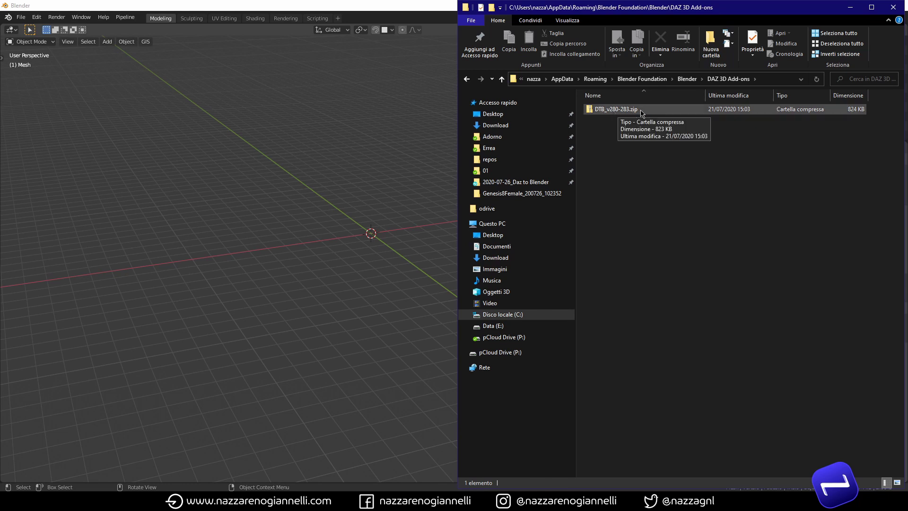
pyautogui.click(772, 79)
pyautogui.hotkey('ctrl', 'c')
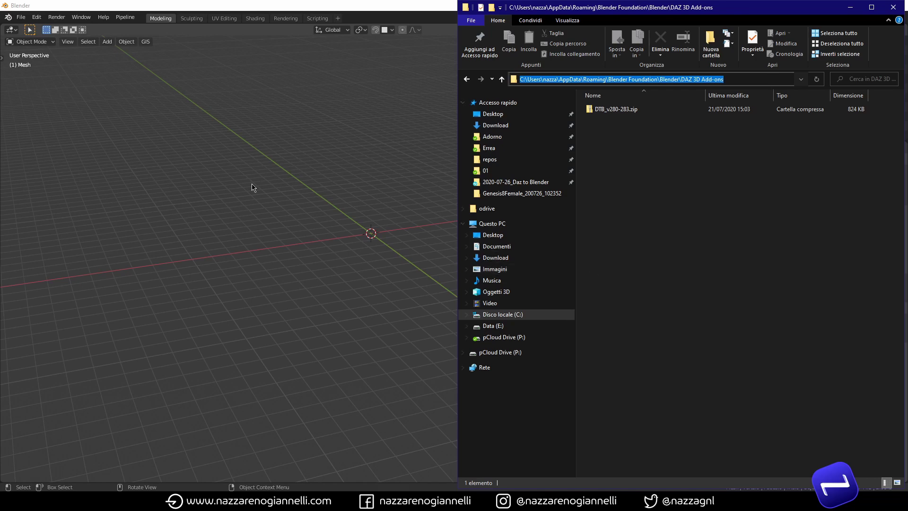
# Step: Switch to Blender and open the add-on preferences
pyautogui.click(219, 182)
pyautogui.click(36, 17)
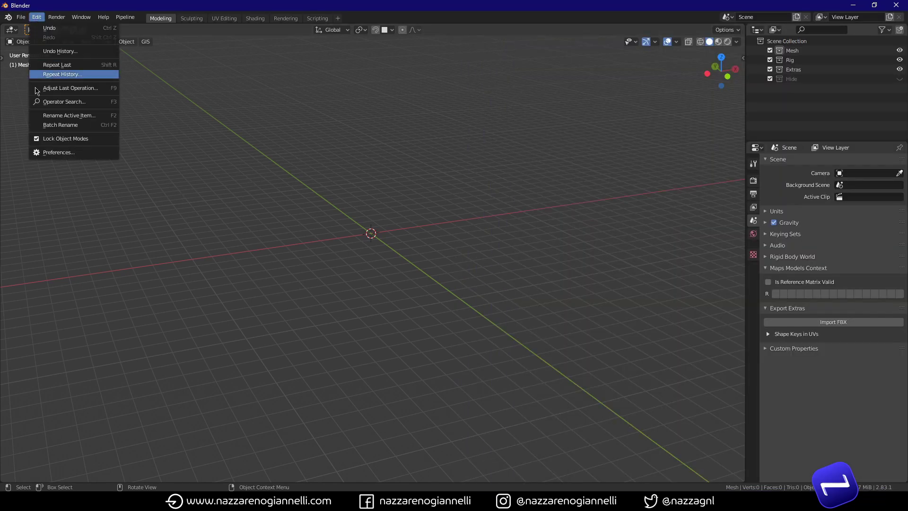
pyautogui.click(50, 156)
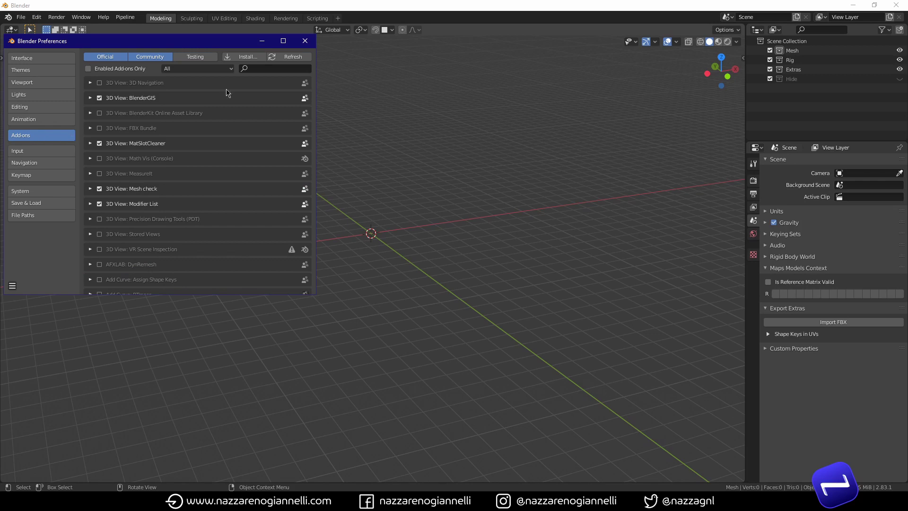
# Step: Choose DTB_v280-283.zip from the copied DAZ 3D Add-ons path in the add-on installer, and cancel the installation
pyautogui.click(253, 59)
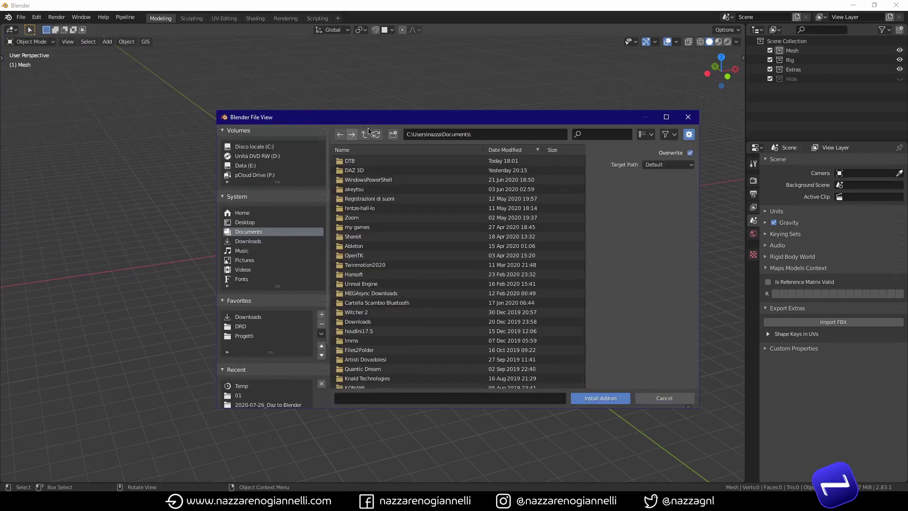
pyautogui.click(496, 134)
pyautogui.hotkey('ctrl', 'v')
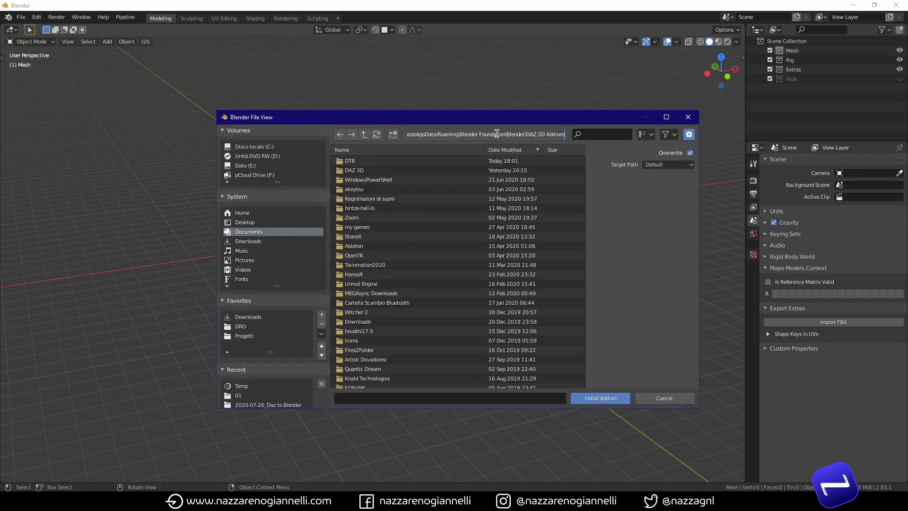
pyautogui.press('Return')
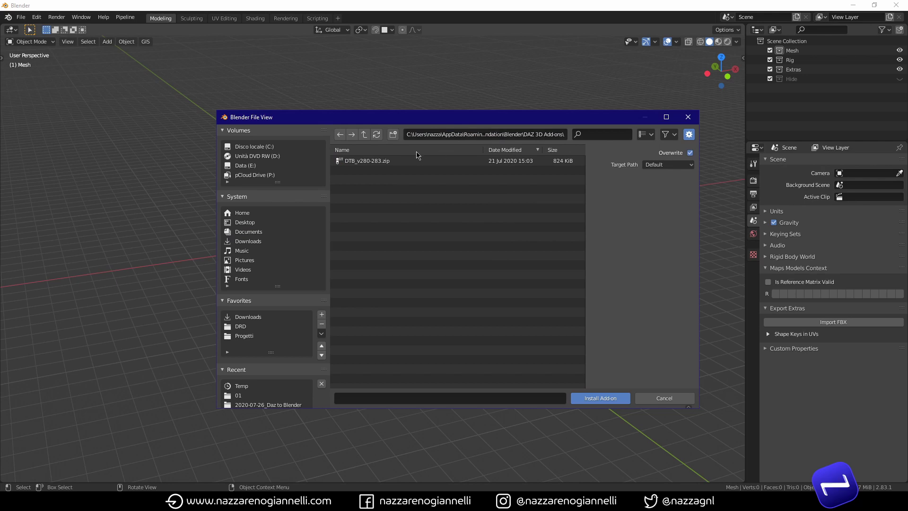
pyautogui.click(400, 160)
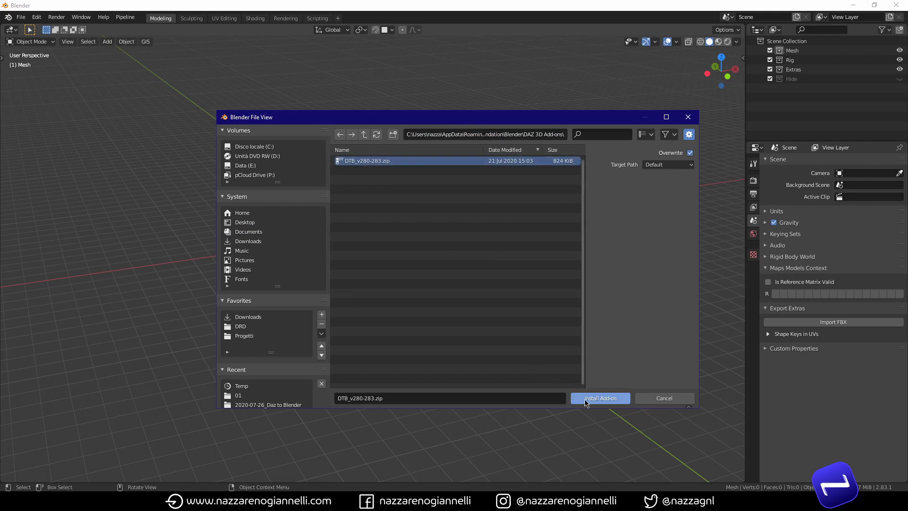
pyautogui.click(663, 398)
# Step: Search the add-ons for "daz", examine the details of the DazToBlender add-on, and close the preferences
pyautogui.click(269, 68)
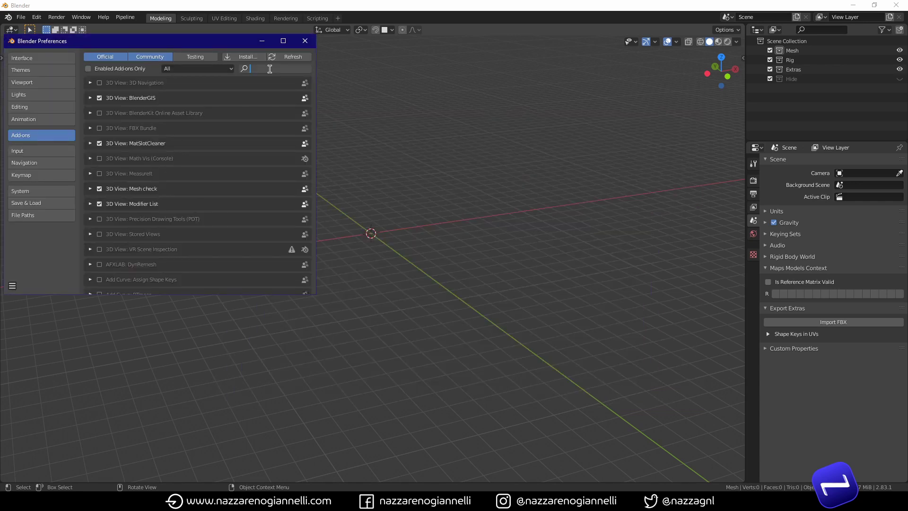
pyautogui.write('daz')
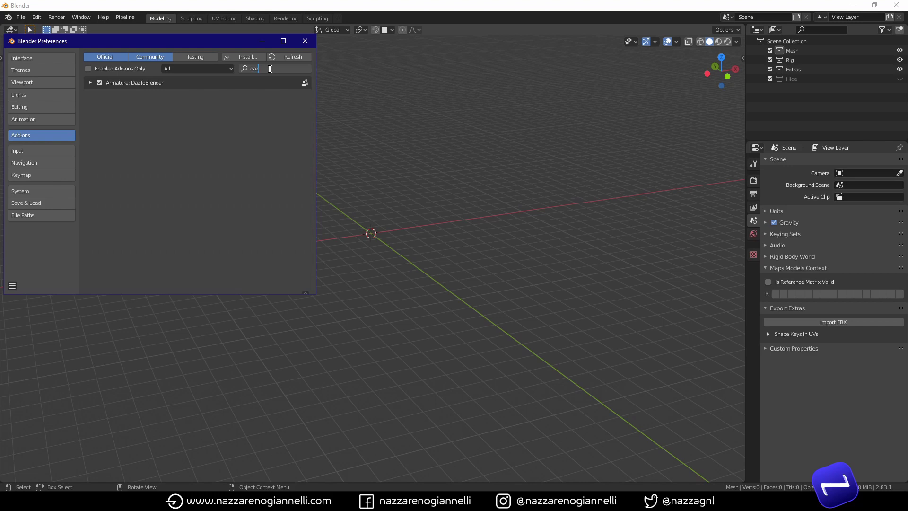
pyautogui.press('Return')
pyautogui.click(90, 83)
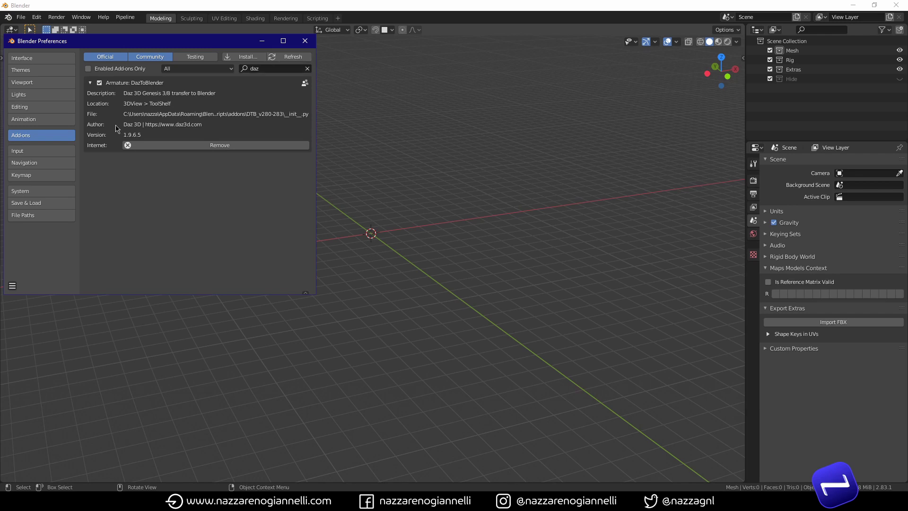
pyautogui.click(90, 82)
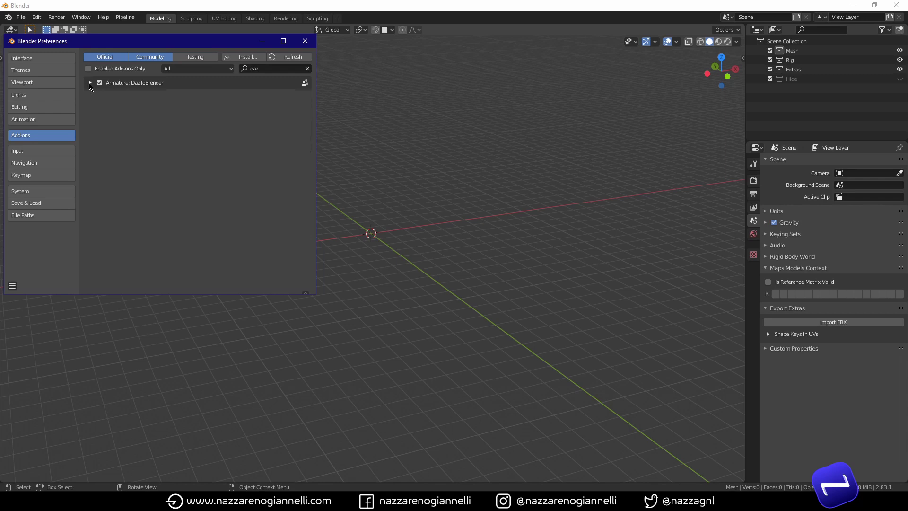
pyautogui.click(305, 41)
# Step: Import the exported Genesis 8 Female figure with DazToBlender's Import New Genesis 3/8 command
pyautogui.press('n')
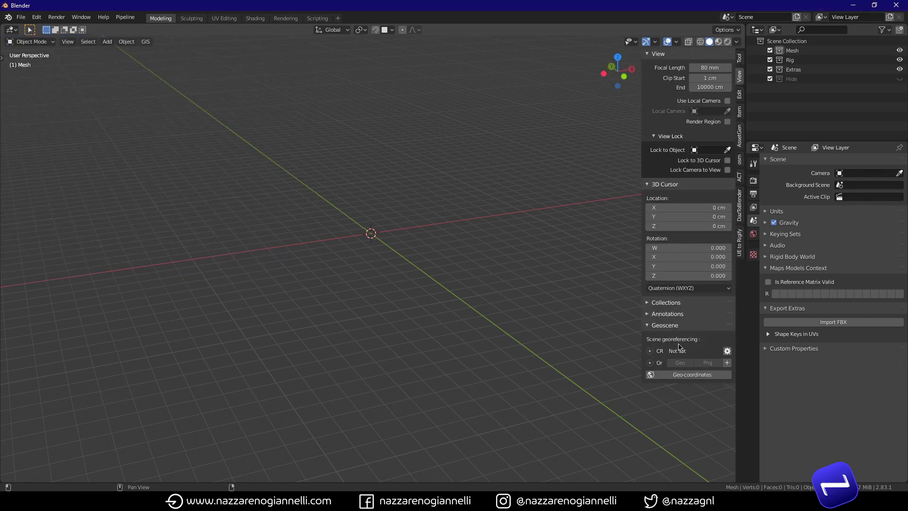
pyautogui.click(739, 218)
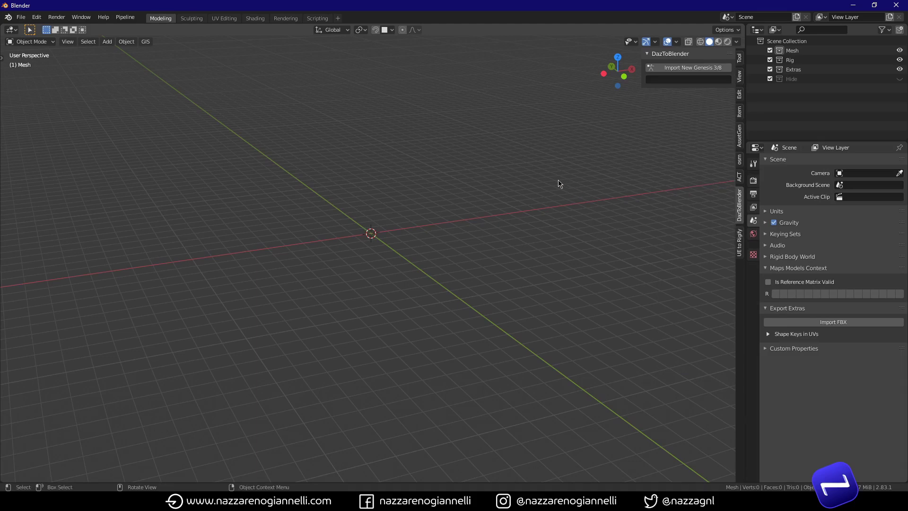
pyautogui.click(696, 72)
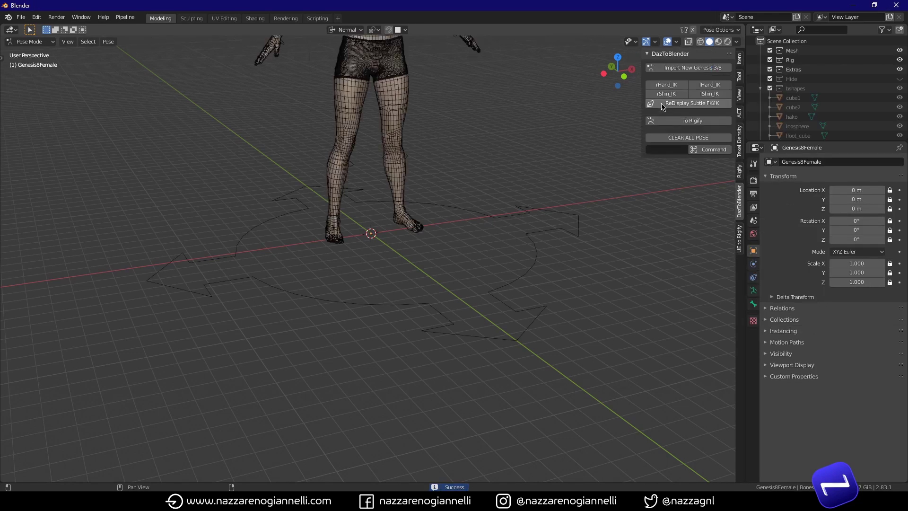
# Step: Inspect the imported Genesis 8 Female mesh and clothing from head to feet
pyautogui.moveTo(424, 286); pyautogui.dragTo(471, 402, button='middle')
pyautogui.scroll(4, 440, 250)
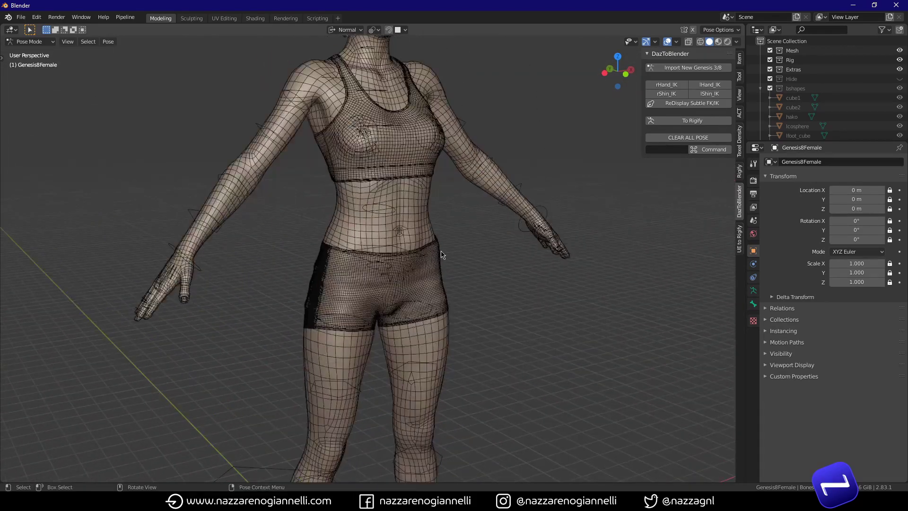
pyautogui.keyDown('shift'); pyautogui.moveTo(423, 200); pyautogui.dragTo(449, 319, button='middle'); pyautogui.keyUp('shift')
pyautogui.scroll(-5, 449, 320)
pyautogui.scroll(3, 447, 283)
pyautogui.moveTo(445, 258); pyautogui.dragTo(412, 263, button='middle')
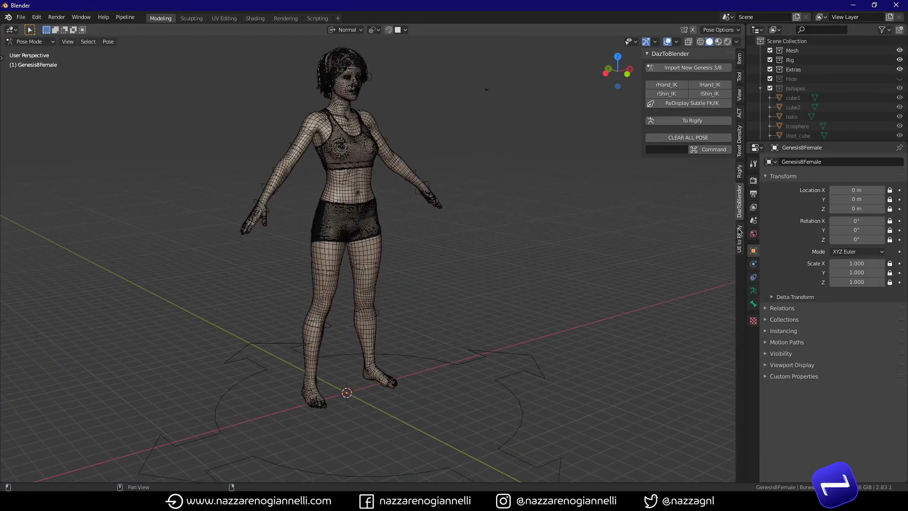
# Step: Set the scene's length unit to Centimeters
pyautogui.click(753, 221)
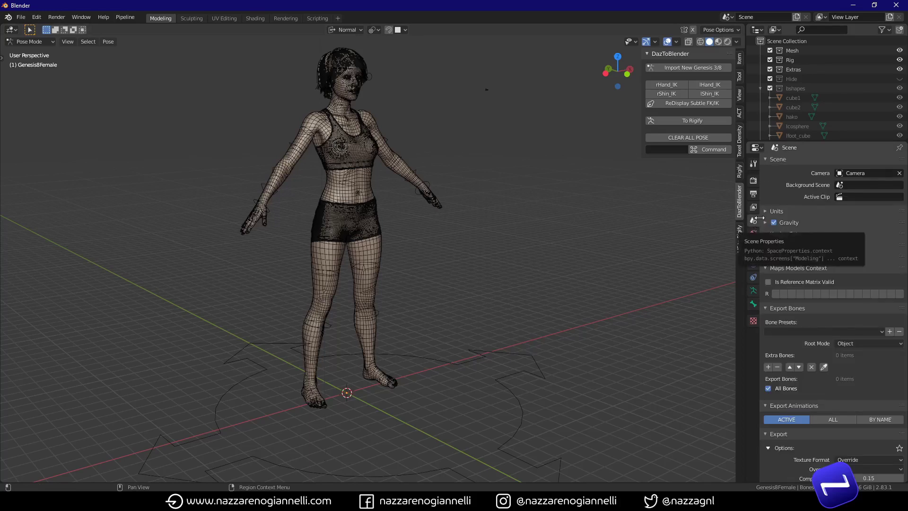
pyautogui.click(770, 211)
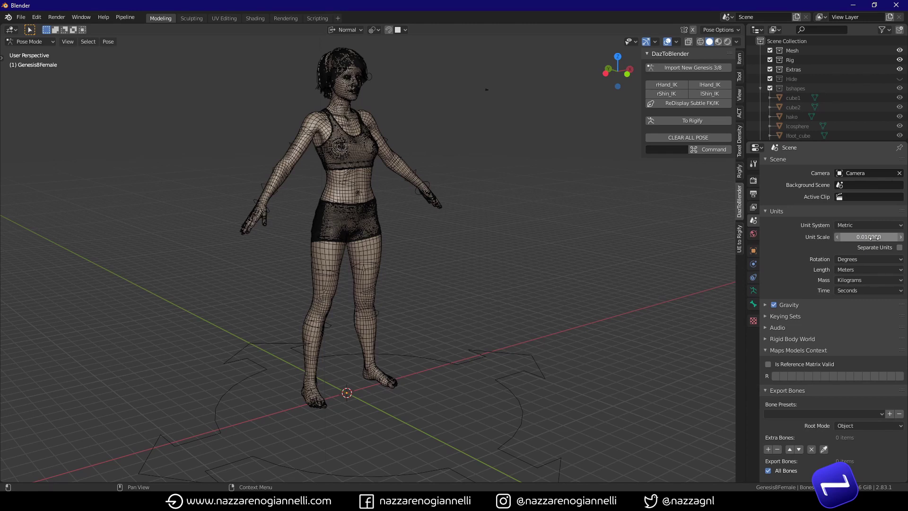
pyautogui.click(859, 270)
pyautogui.click(847, 313)
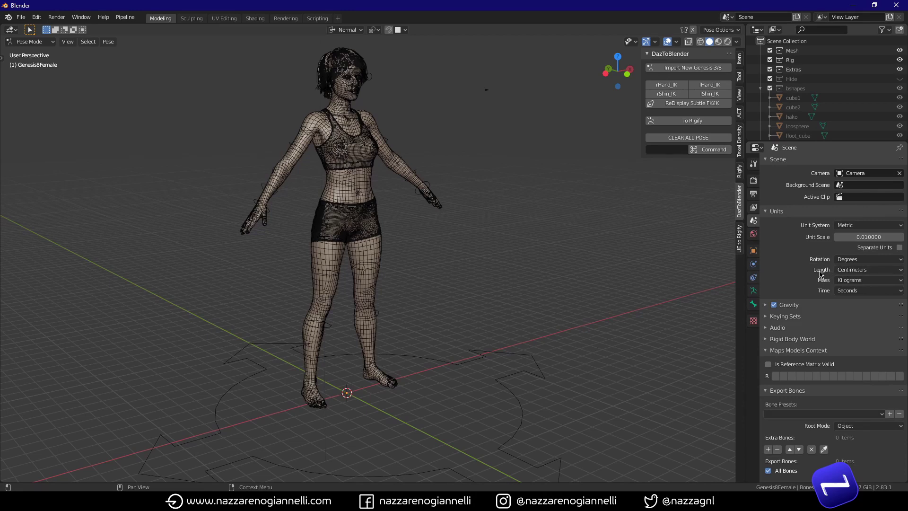
# Step: Add a 100 cm cube at the world origin to compare with the figure's scale, and delete it
pyautogui.moveTo(347, 277); pyautogui.dragTo(437, 286, button='middle')
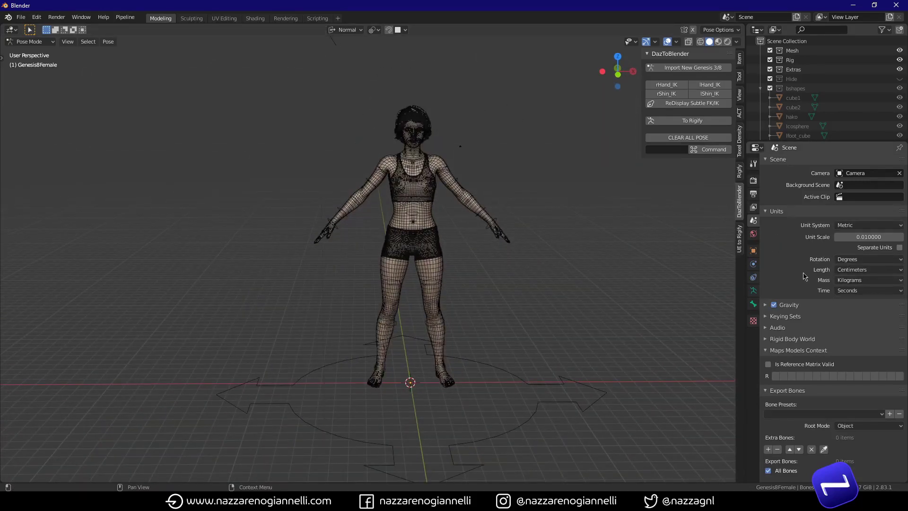
pyautogui.moveTo(567, 260); pyautogui.dragTo(411, 273, button='middle')
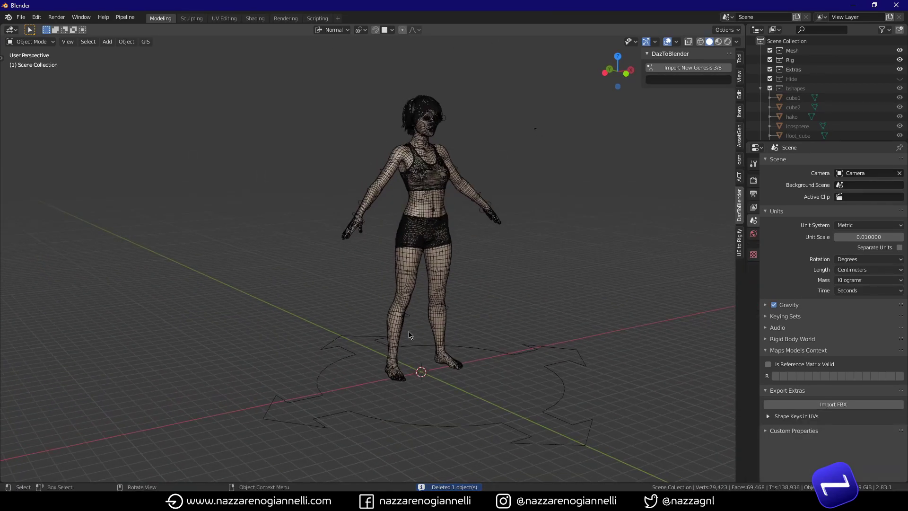
pyautogui.hotkey('shift', 'a')
pyautogui.moveTo(391, 290)
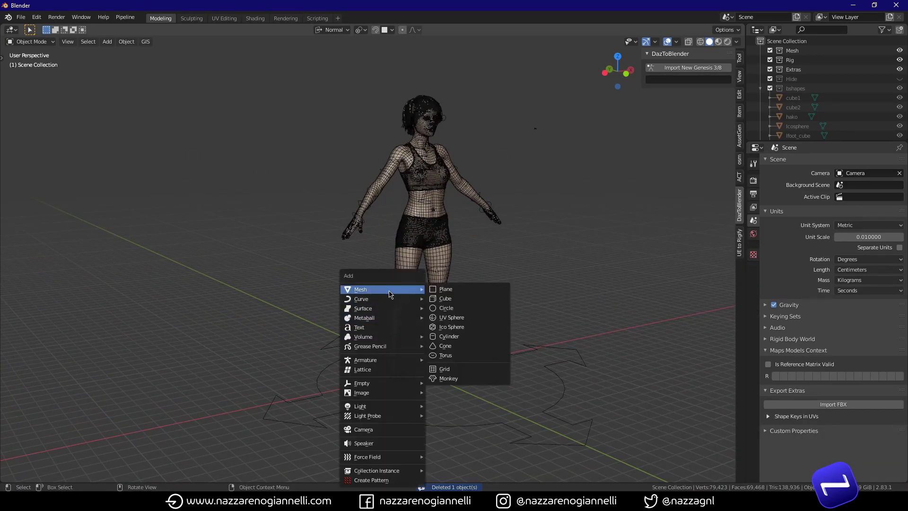
pyautogui.click(445, 299)
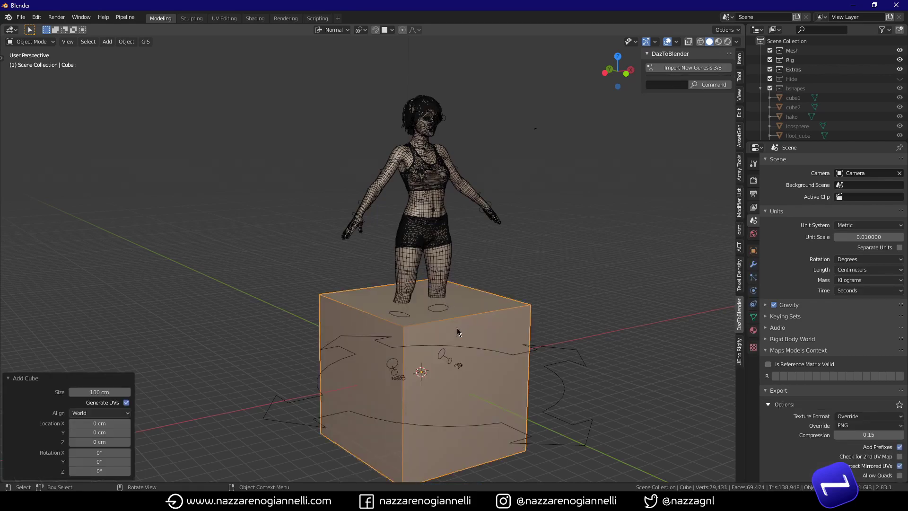
pyautogui.moveTo(456, 328)
pyautogui.mouseDown(button='middle')
pyautogui.moveTo(466, 351)
pyautogui.moveTo(445, 313)
pyautogui.moveTo(397, 302)
pyautogui.moveTo(399, 323)
pyautogui.moveTo(364, 318)
pyautogui.moveTo(471, 322)
pyautogui.moveTo(445, 327)
pyautogui.mouseUp(button='middle')
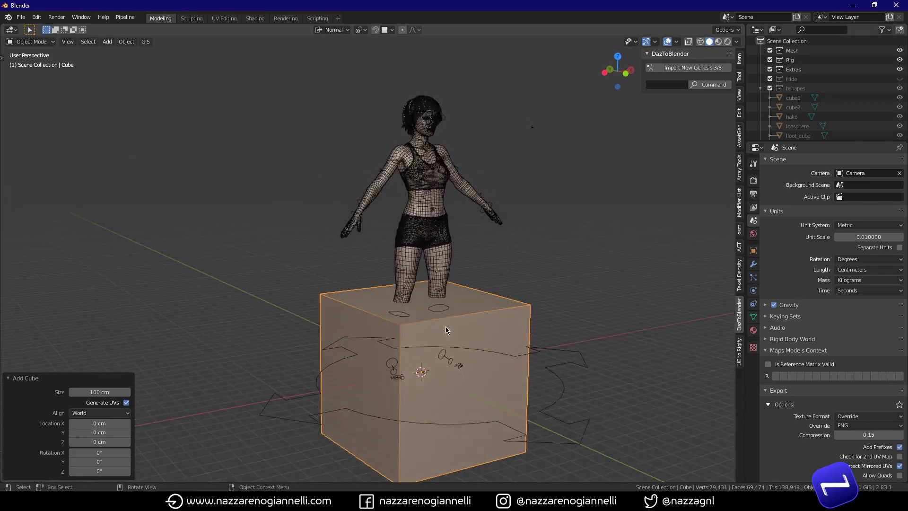
pyautogui.press('Delete')
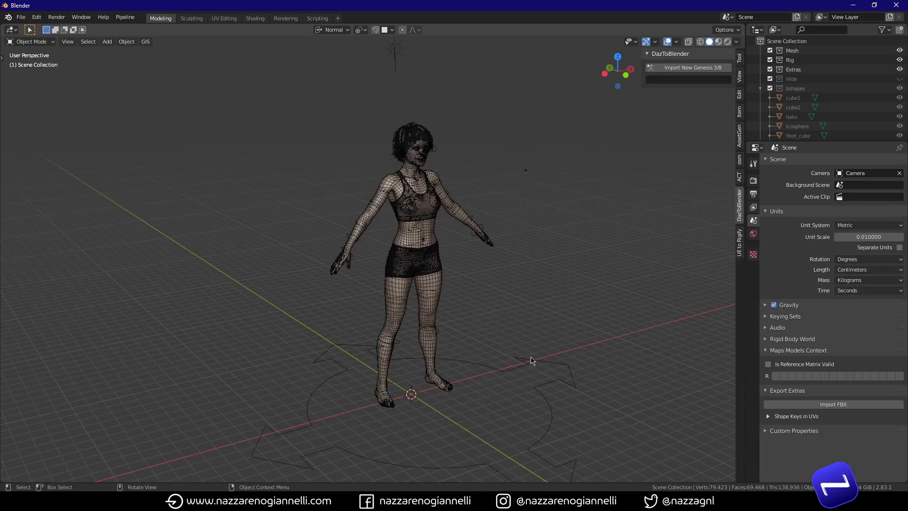
# Step: Enlarge the outliner to show all imported objects, and locate the Sun and Camera around the figure
pyautogui.moveTo(824, 143); pyautogui.dragTo(802, 349)
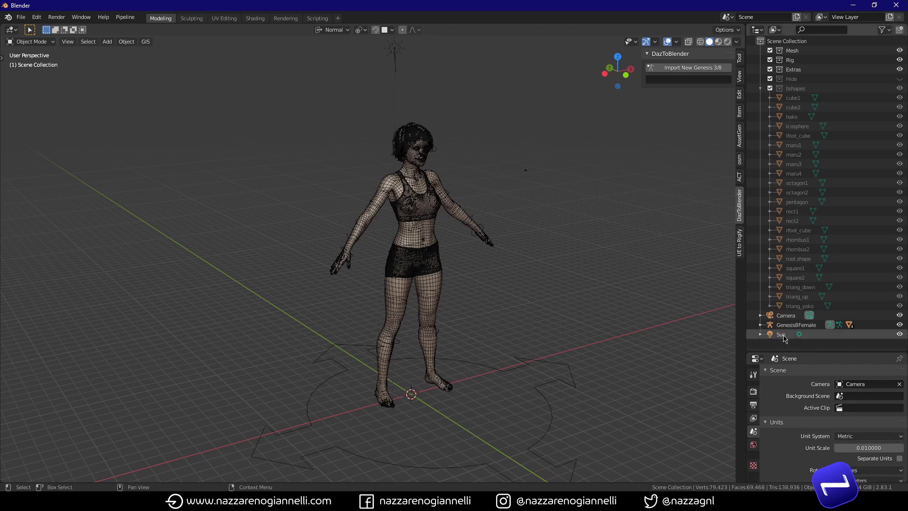
pyautogui.click(786, 334)
pyautogui.moveTo(501, 276); pyautogui.dragTo(456, 274, button='middle')
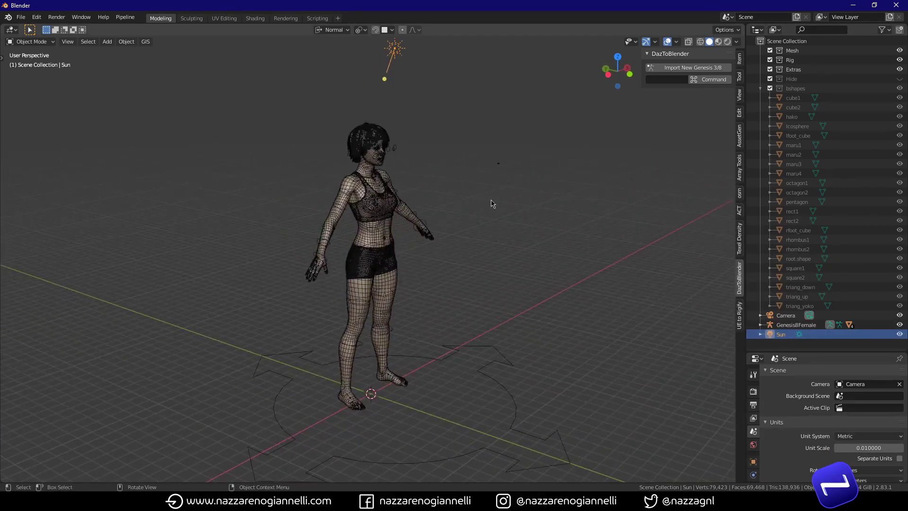
pyautogui.moveTo(493, 203); pyautogui.dragTo(484, 204, button='middle')
pyautogui.click(783, 315)
pyautogui.moveTo(489, 296); pyautogui.dragTo(478, 260, button='middle')
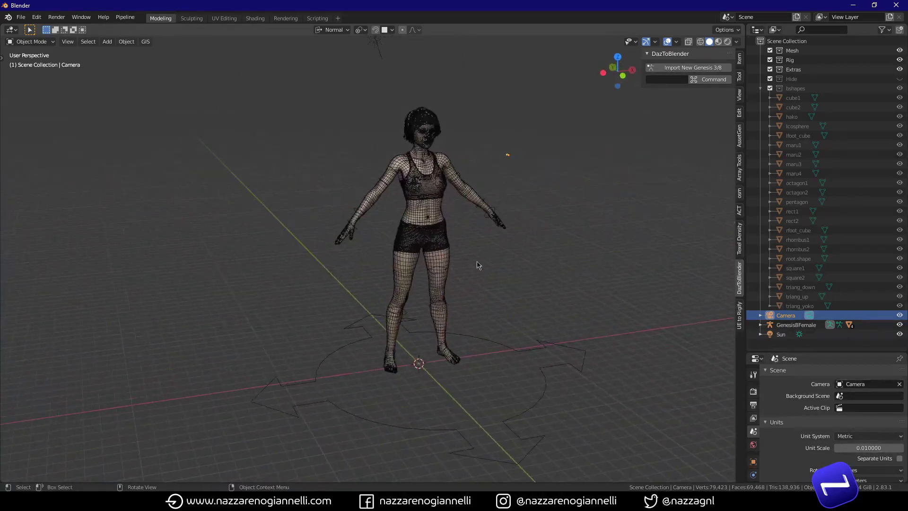
pyautogui.scroll(3, 505, 180)
pyautogui.scroll(2, 501, 138)
pyautogui.scroll(-3, 502, 138)
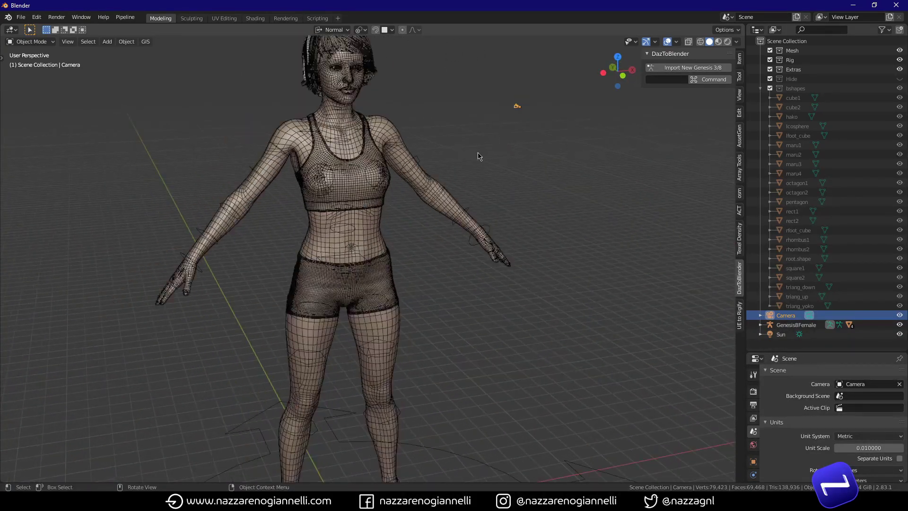
pyautogui.moveTo(478, 154)
pyautogui.mouseDown(button='middle')
pyautogui.moveTo(514, 105)
pyautogui.moveTo(492, 156)
pyautogui.mouseUp(button='middle')
pyautogui.scroll(-3, 495, 157)
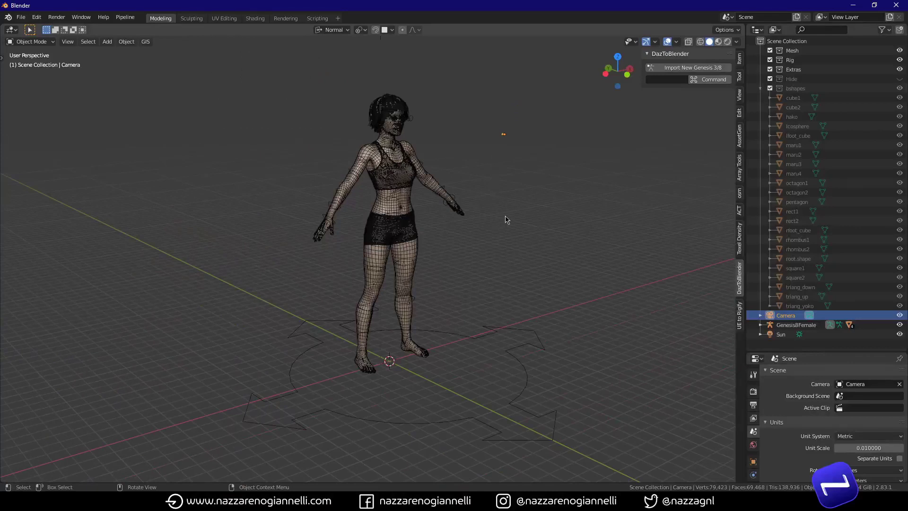
# Step: Delete the Camera from the scene
pyautogui.moveTo(485, 227); pyautogui.dragTo(465, 235, button='middle')
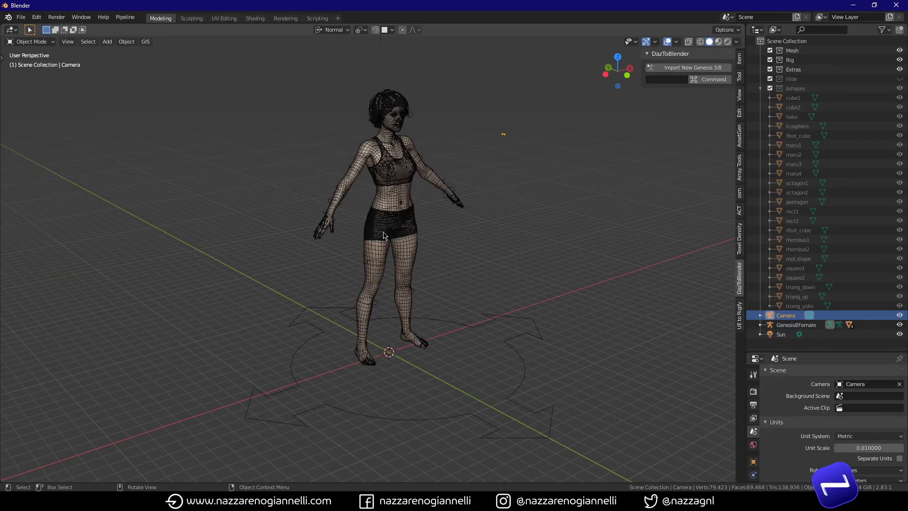
pyautogui.press('Delete')
pyautogui.scroll(-1, 453, 235)
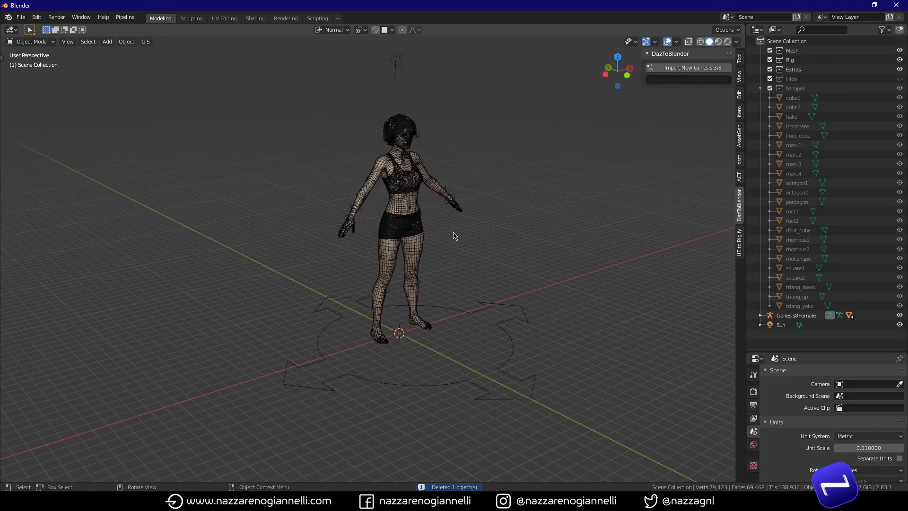
pyautogui.click(470, 315)
# Step: Select the Genesis 8 Female body mesh, switch the viewport to Material Preview shading and hide the overlays
pyautogui.moveTo(495, 316); pyautogui.dragTo(388, 270, button='middle')
pyautogui.keyDown('shift'); pyautogui.moveTo(415, 187); pyautogui.dragTo(463, 246, button='middle'); pyautogui.keyUp('shift')
pyautogui.scroll(3, 423, 223)
pyautogui.click(431, 245)
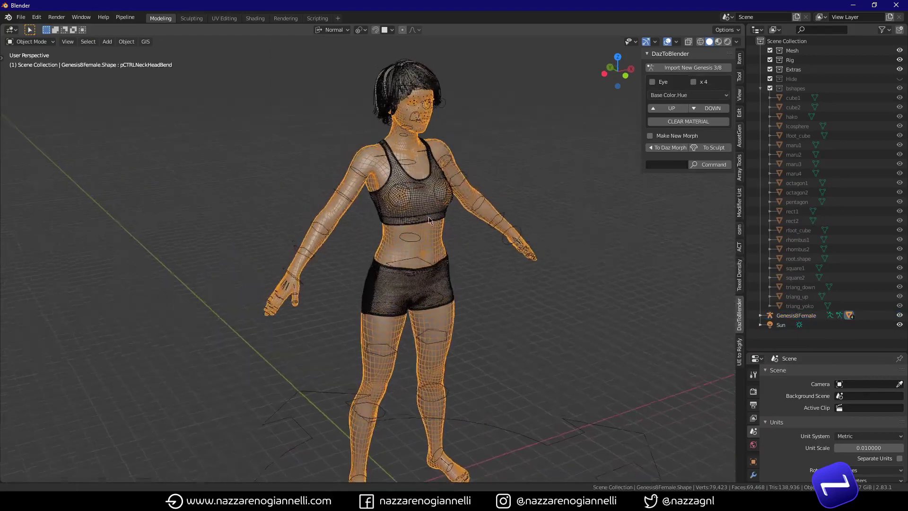
pyautogui.scroll(3, 460, 251)
pyautogui.moveTo(461, 213)
pyautogui.keyDown('shift'); pyautogui.mouseDown(button='middle')
pyautogui.moveTo(452, 251)
pyautogui.moveTo(458, 294)
pyautogui.mouseUp(button='middle'); pyautogui.keyUp('shift')
pyautogui.scroll(2, 448, 264)
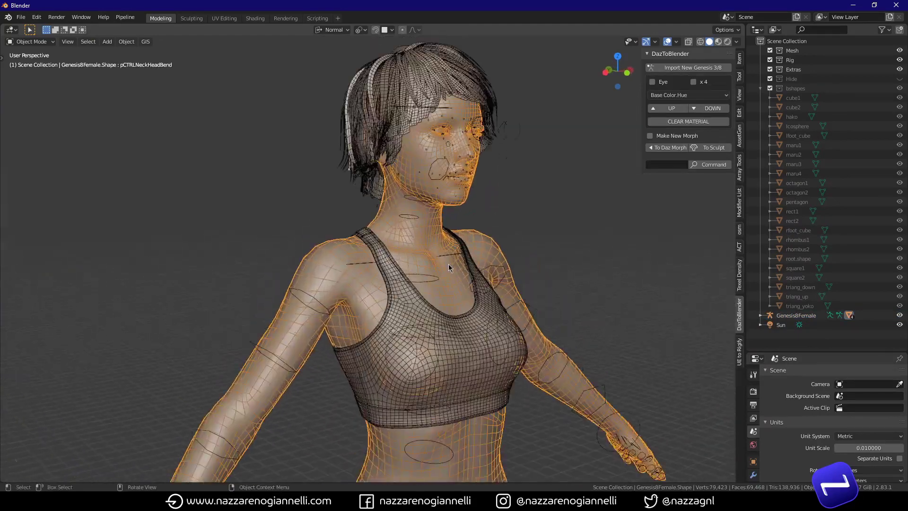
pyautogui.press('z')
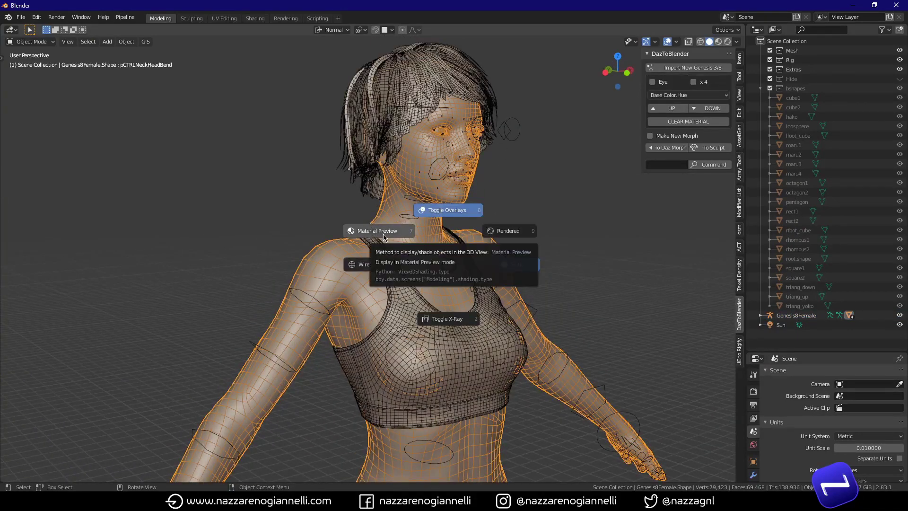
pyautogui.click(383, 233)
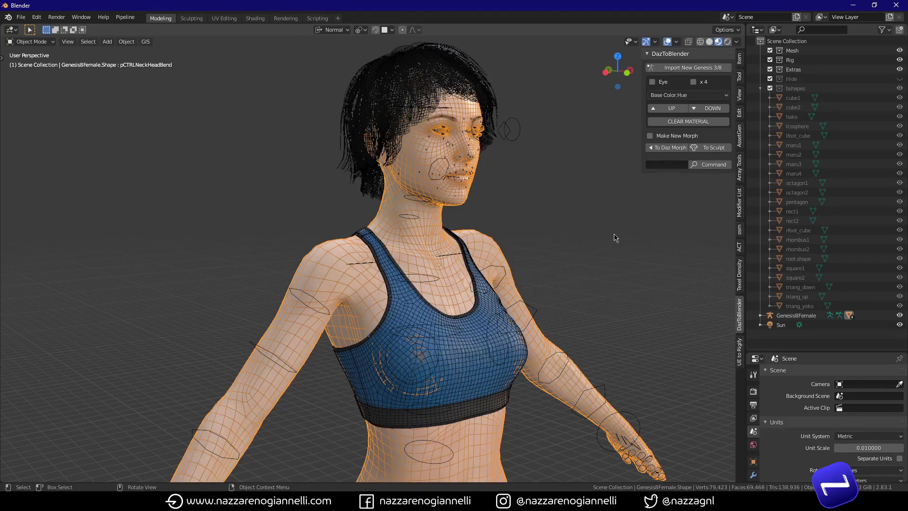
pyautogui.hotkey('shift', 'alt', 'z')
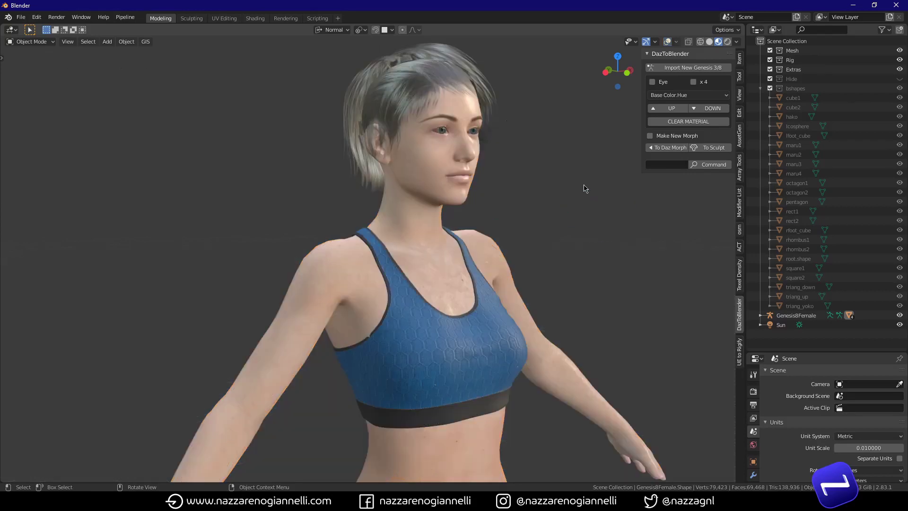
# Step: Frame the figure's head, switch the viewport to Rendered shading and toggle its Scene Lights option
pyautogui.moveTo(461, 280)
pyautogui.mouseDown(button='middle')
pyautogui.moveTo(339, 287)
pyautogui.moveTo(463, 282)
pyautogui.mouseUp(button='middle')
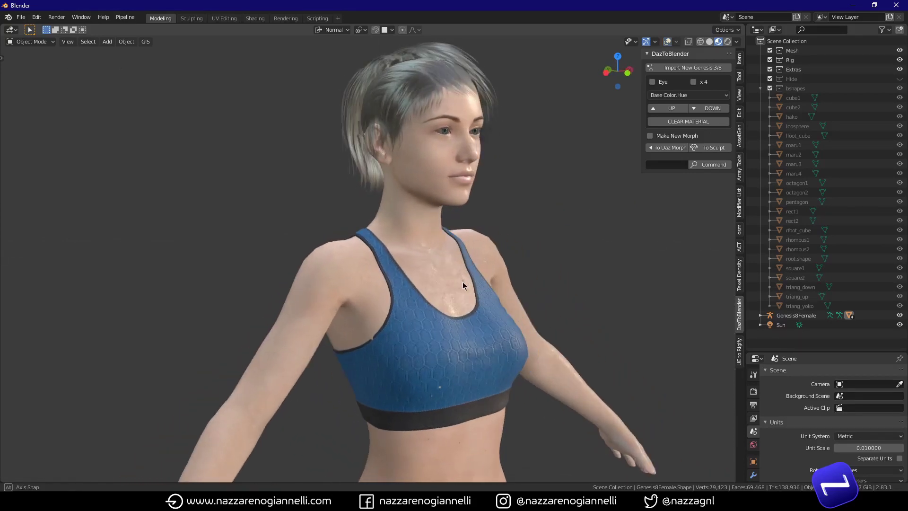
pyautogui.scroll(1, 465, 247)
pyautogui.keyDown('shift'); pyautogui.moveTo(466, 247); pyautogui.dragTo(445, 285, button='middle'); pyautogui.keyUp('shift')
pyautogui.scroll(2, 434, 224)
pyautogui.keyDown('shift'); pyautogui.moveTo(434, 224); pyautogui.dragTo(438, 264, button='middle'); pyautogui.keyUp('shift')
pyautogui.scroll(1, 415, 253)
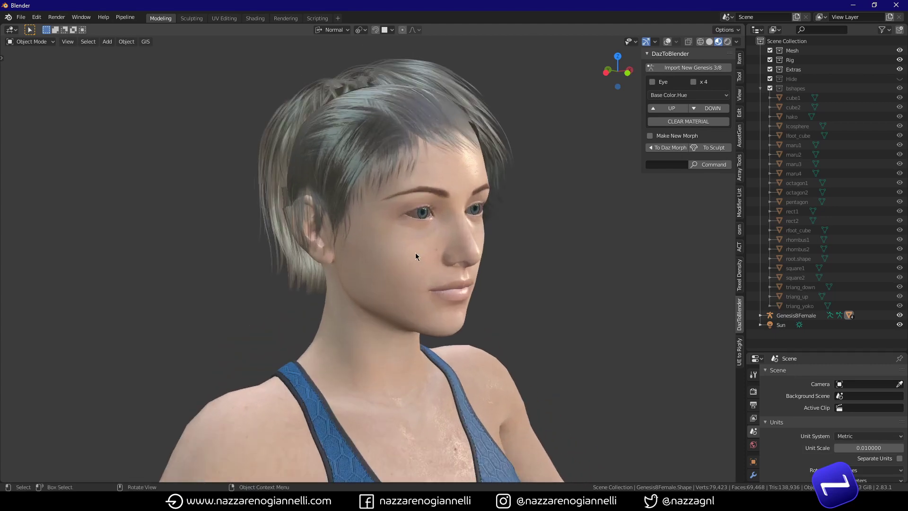
pyautogui.press('z')
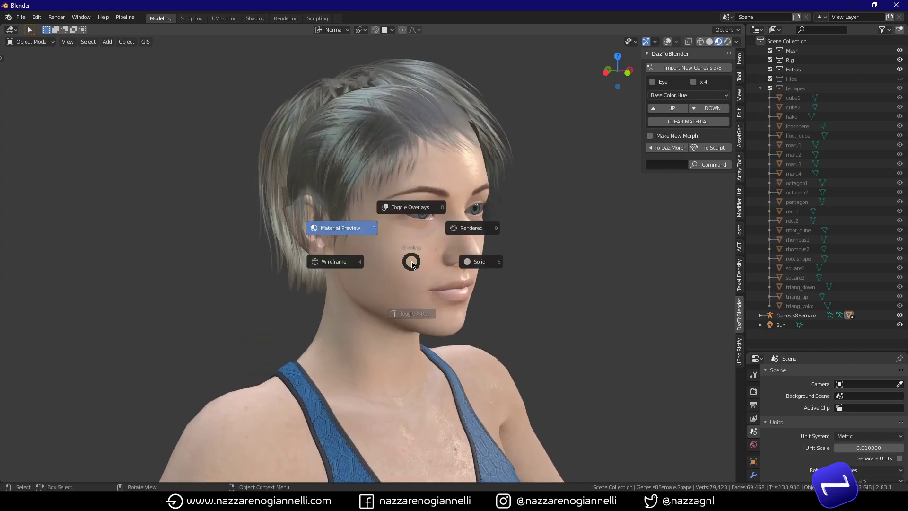
pyautogui.click(477, 229)
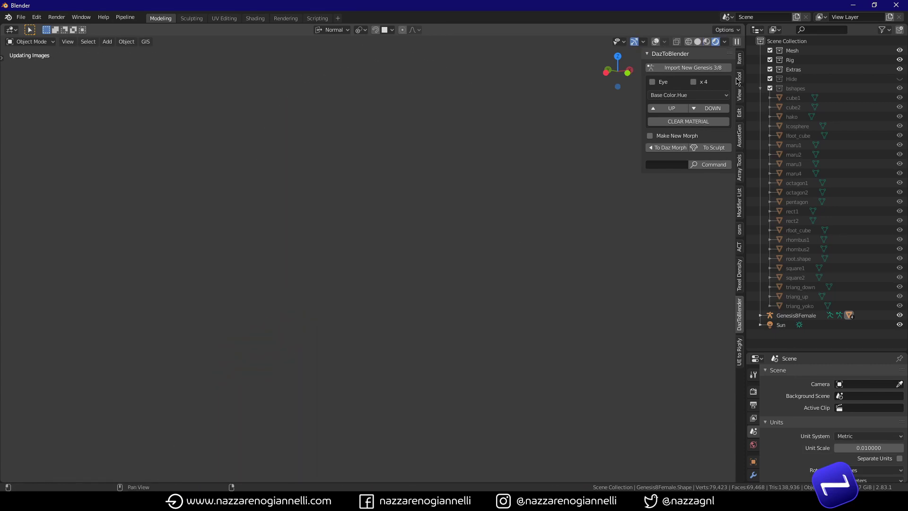
pyautogui.click(724, 42)
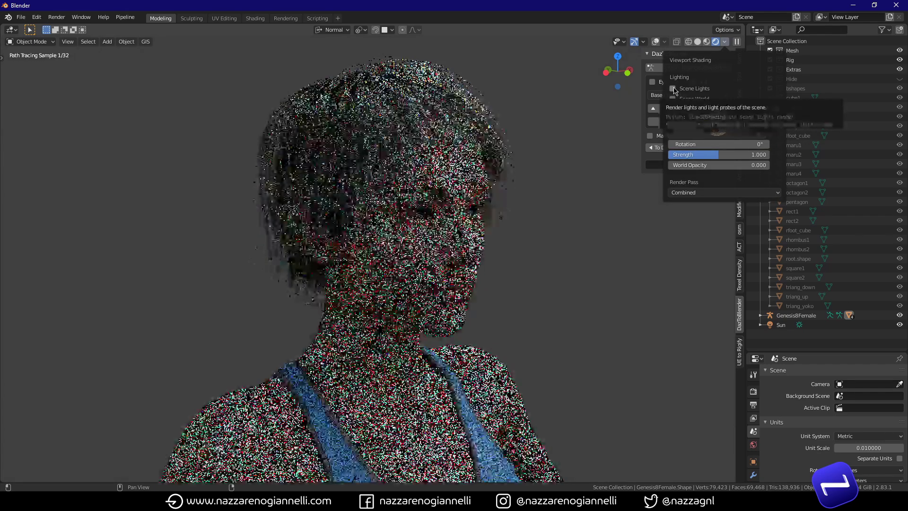
pyautogui.click(672, 89)
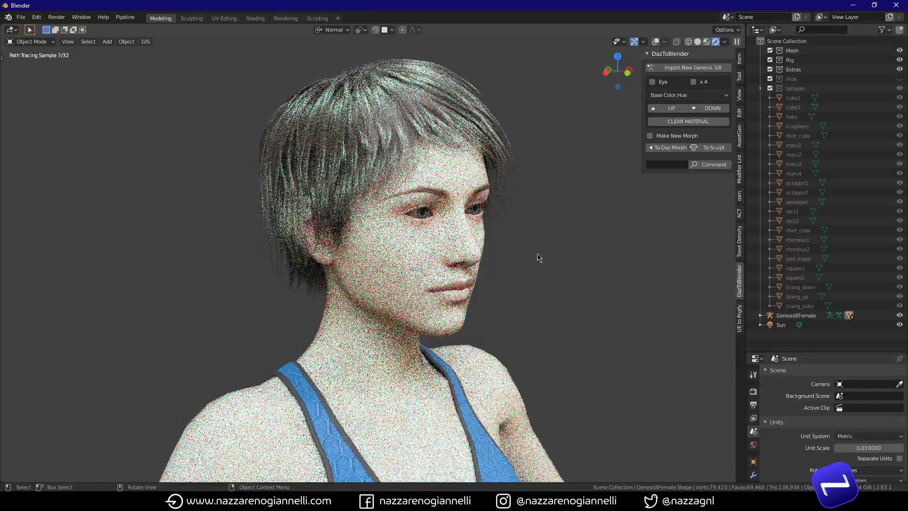
# Step: Examine the rendered face, hair and skin from several angles
pyautogui.moveTo(502, 241)
pyautogui.mouseDown(button='middle')
pyautogui.moveTo(494, 250)
pyautogui.moveTo(485, 232)
pyautogui.mouseUp(button='middle')
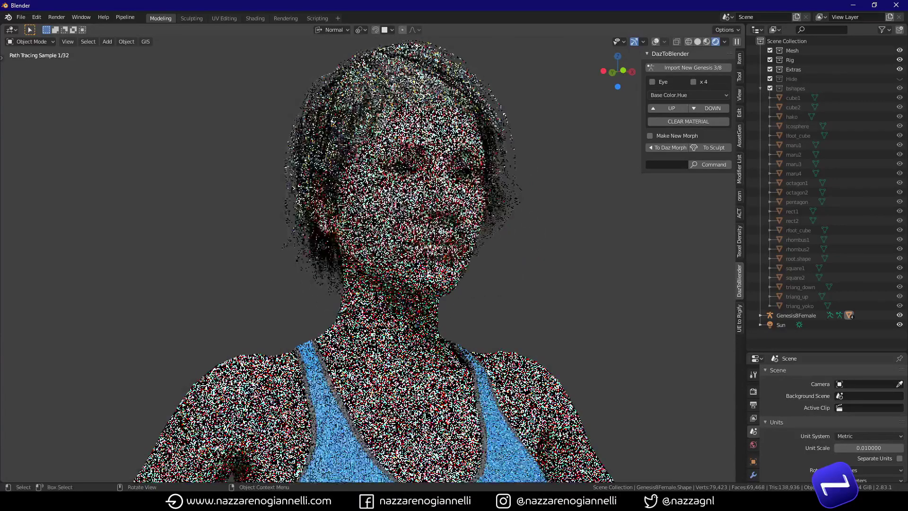
pyautogui.moveTo(397, 208); pyautogui.dragTo(399, 194, button='middle')
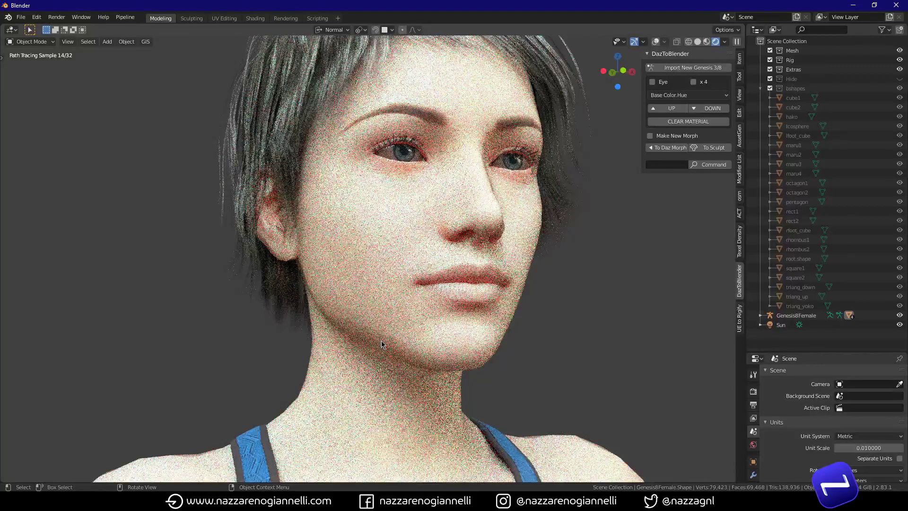
pyautogui.moveTo(414, 294); pyautogui.dragTo(592, 326, button='middle')
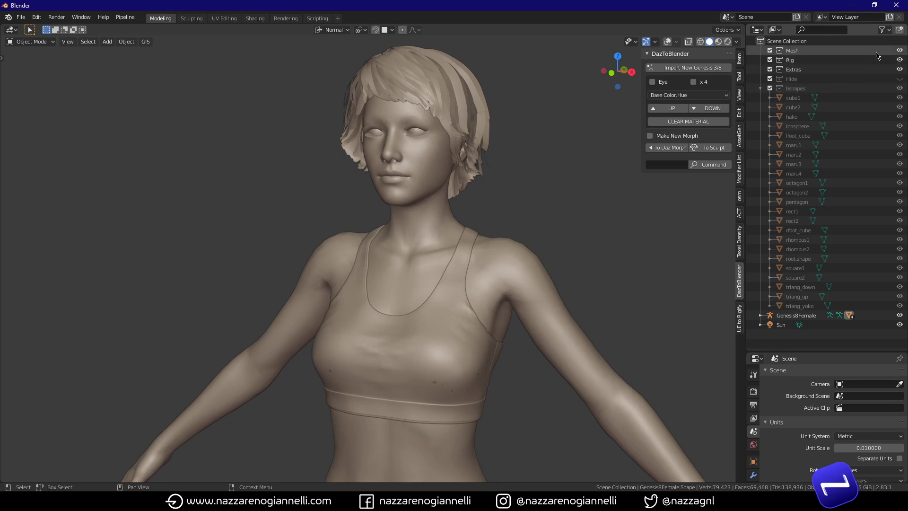
# Step: Show the selectable, disable-in-viewports and disable-in-renders restriction toggles in the outliner
pyautogui.click(886, 31)
pyautogui.click(817, 60)
pyautogui.click(836, 60)
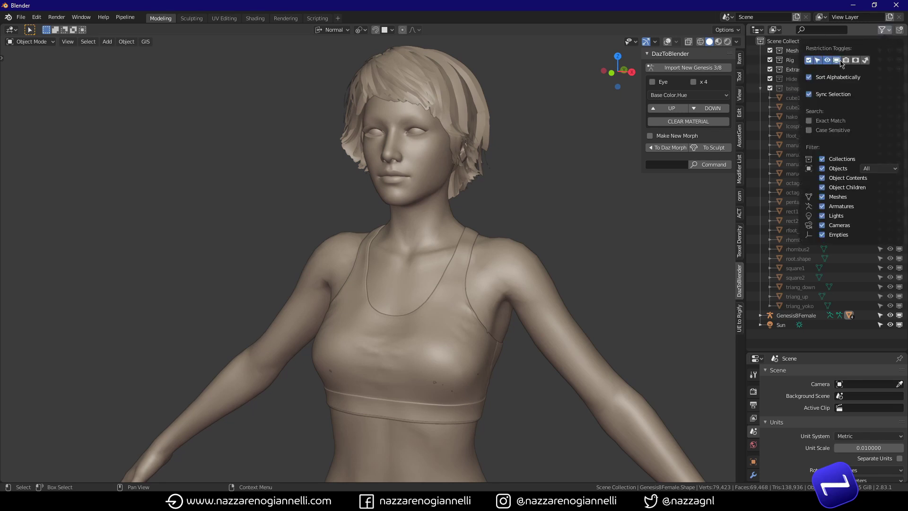
pyautogui.click(845, 60)
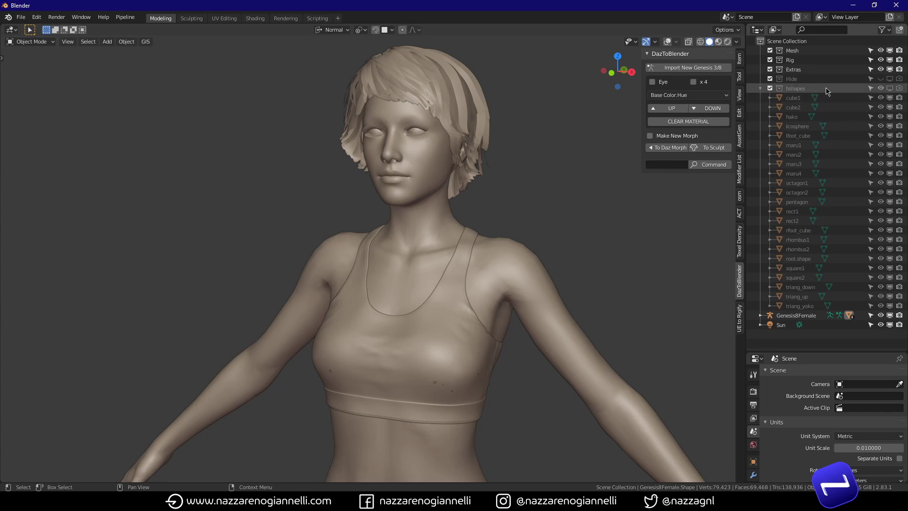
# Step: Turn the viewport overlays back on and select the Genesis8Female armature
pyautogui.moveTo(529, 215)
pyautogui.mouseDown(button='middle')
pyautogui.moveTo(461, 230)
pyautogui.moveTo(511, 203)
pyautogui.mouseUp(button='middle')
pyautogui.press('z')
pyautogui.click(495, 193)
pyautogui.scroll(-2, 473, 213)
pyautogui.click(492, 130)
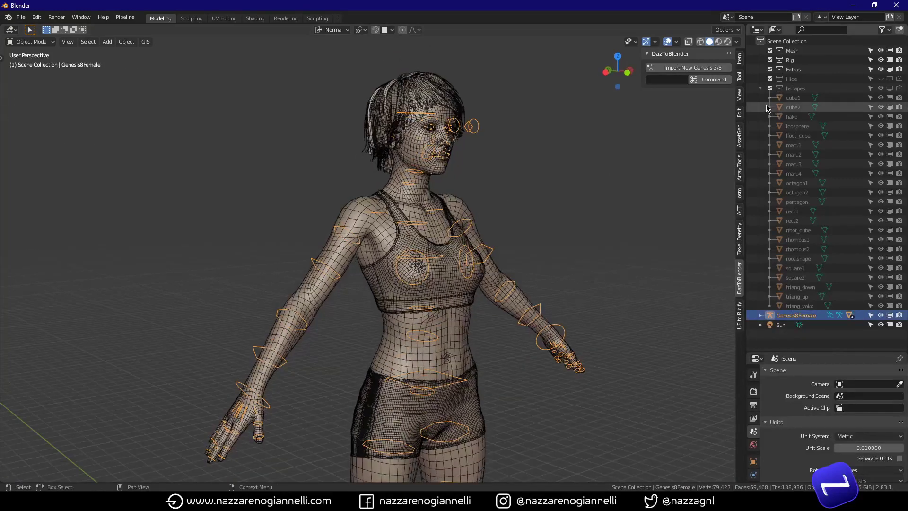
# Step: Exclude the bshapes collection holding the bone control shapes from the view layer
pyautogui.scroll(-2, 473, 236)
pyautogui.moveTo(473, 236); pyautogui.dragTo(457, 300, button='middle')
pyautogui.scroll(-2, 449, 283)
pyautogui.scroll(2, 411, 312)
pyautogui.scroll(2, 416, 331)
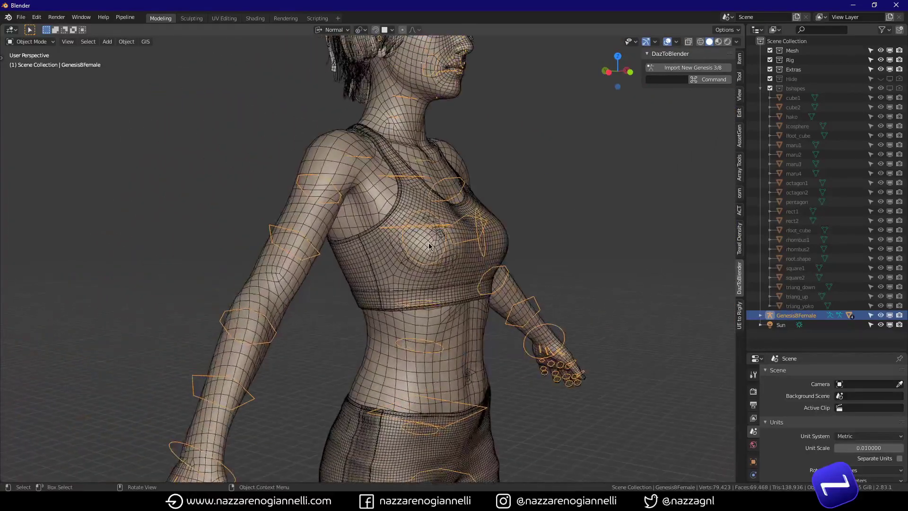
pyautogui.scroll(3, 429, 246)
pyautogui.scroll(-5, 429, 246)
pyautogui.moveTo(429, 246); pyautogui.dragTo(374, 303, button='middle')
pyautogui.click(769, 88)
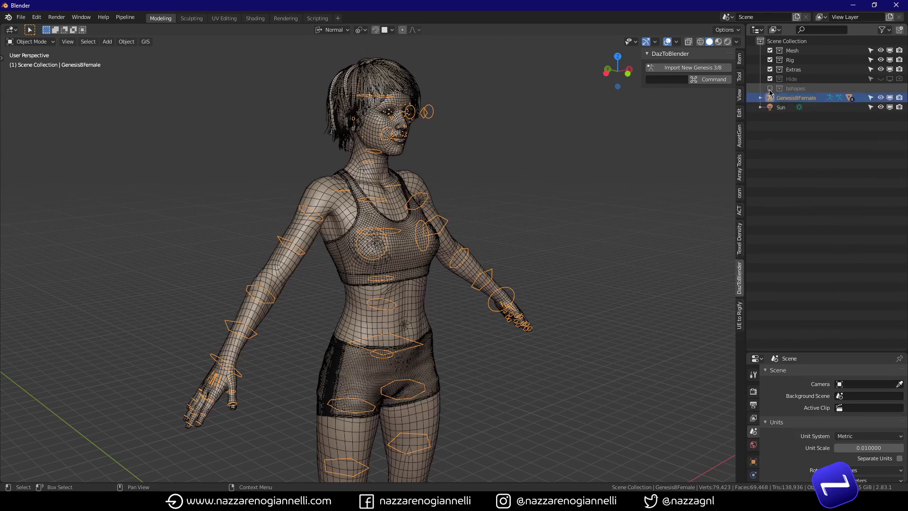
# Step: Switch the Genesis8Female armature to Pose Mode and view its bone controls from the front
pyautogui.moveTo(473, 229); pyautogui.dragTo(501, 212, button='middle')
pyautogui.hotkey('ctrl', 'Tab')
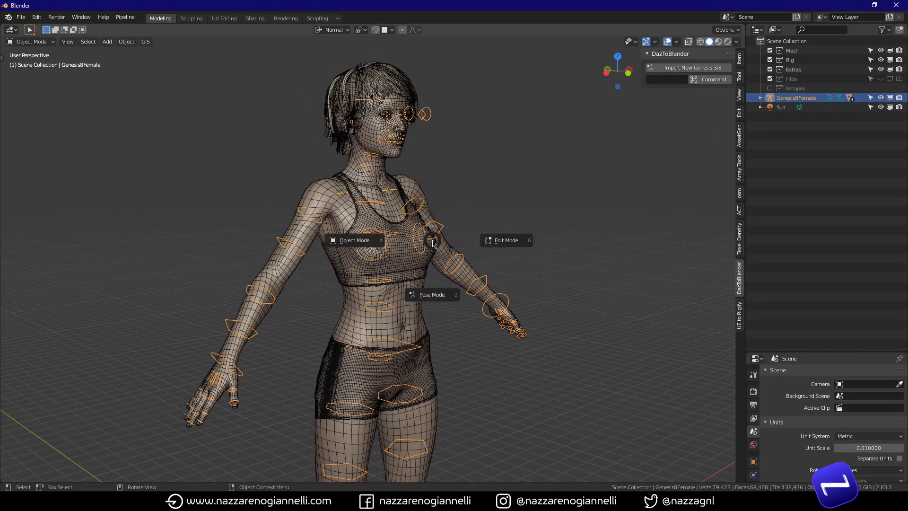
pyautogui.click(418, 264)
pyautogui.moveTo(418, 258); pyautogui.dragTo(360, 313, button='middle')
pyautogui.scroll(3, 333, 273)
pyautogui.scroll(-4, 333, 273)
pyautogui.scroll(3, 447, 245)
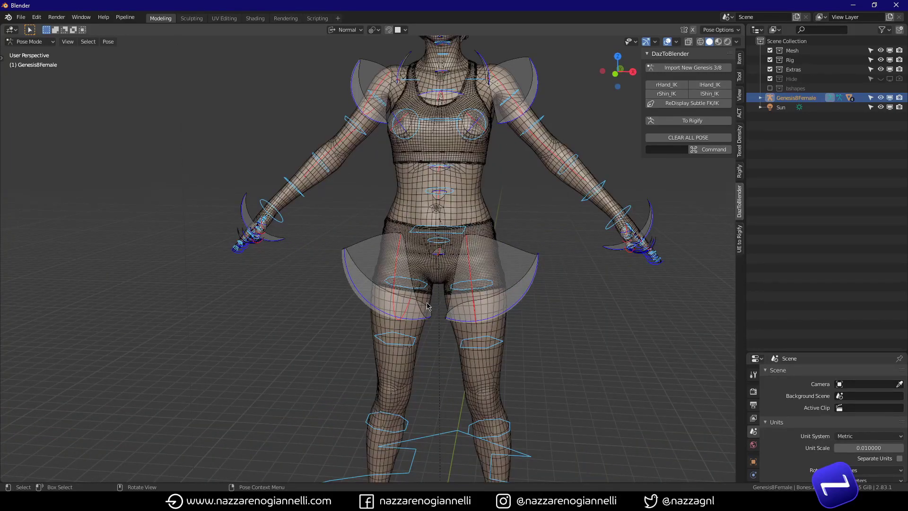
# Step: Select the right foot's rMetatarsals bone and the rToe bone to check the foot controls
pyautogui.moveTo(427, 305); pyautogui.dragTo(453, 274, button='middle')
pyautogui.scroll(5, 446, 282)
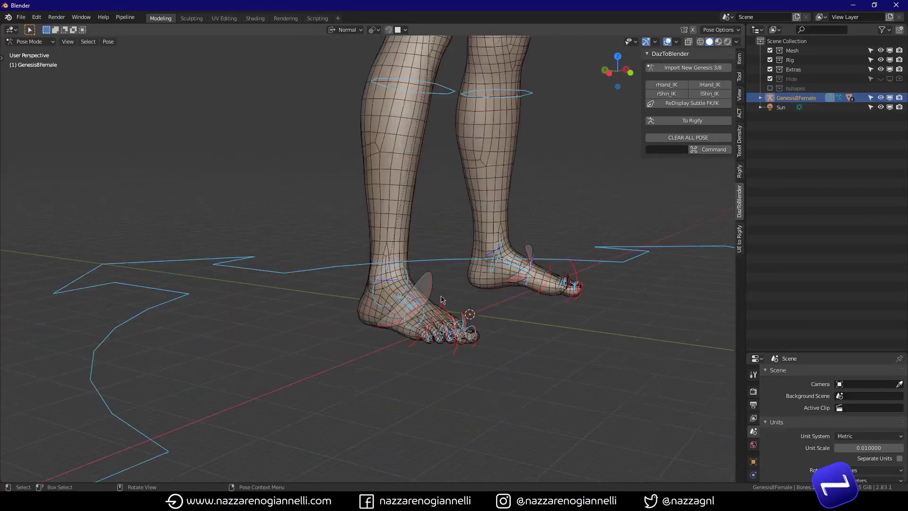
pyautogui.scroll(2, 442, 299)
pyautogui.click(400, 301)
pyautogui.hotkey('shift', 'h')
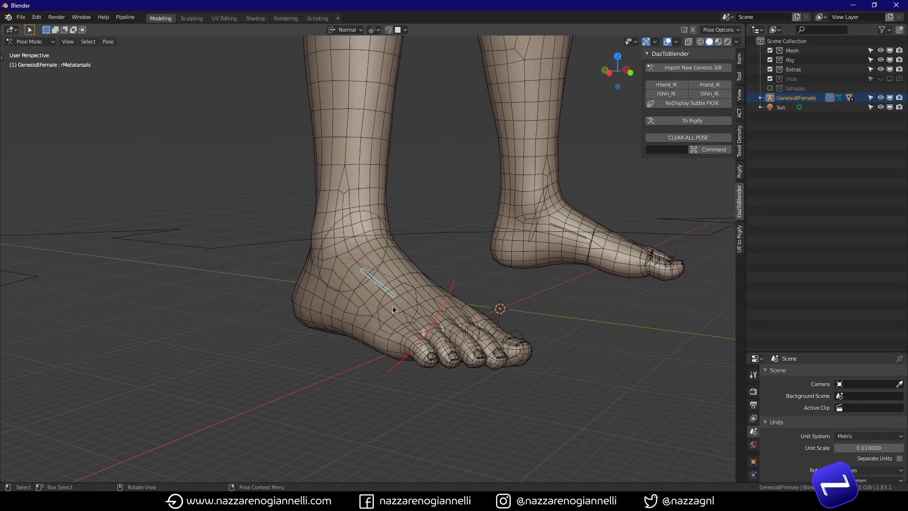
pyautogui.press(']')
pyautogui.moveTo(371, 326); pyautogui.dragTo(298, 313, button='middle')
pyautogui.hotkey('alt', 'h')
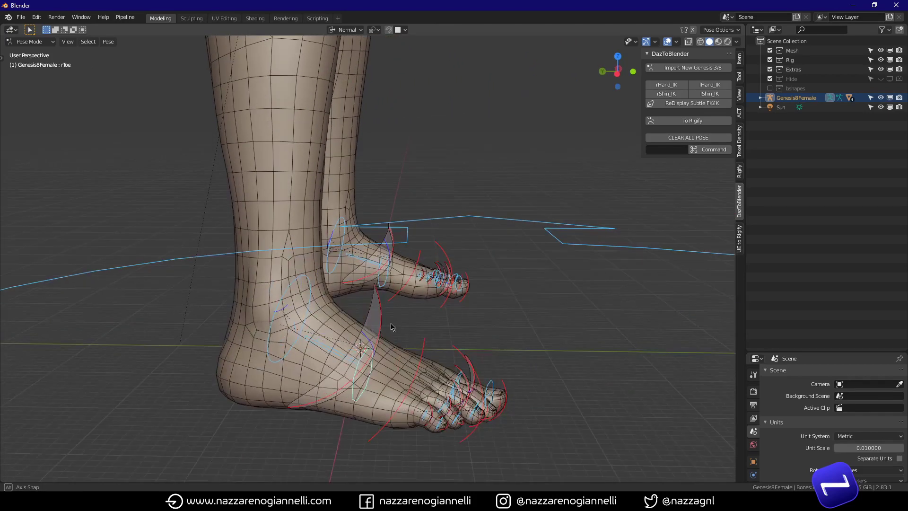
# Step: Select the rFoot bone and tilt the right foot slightly downward
pyautogui.click(305, 326)
pyautogui.hotkey('shift', 'h')
pyautogui.scroll(-3, 307, 326)
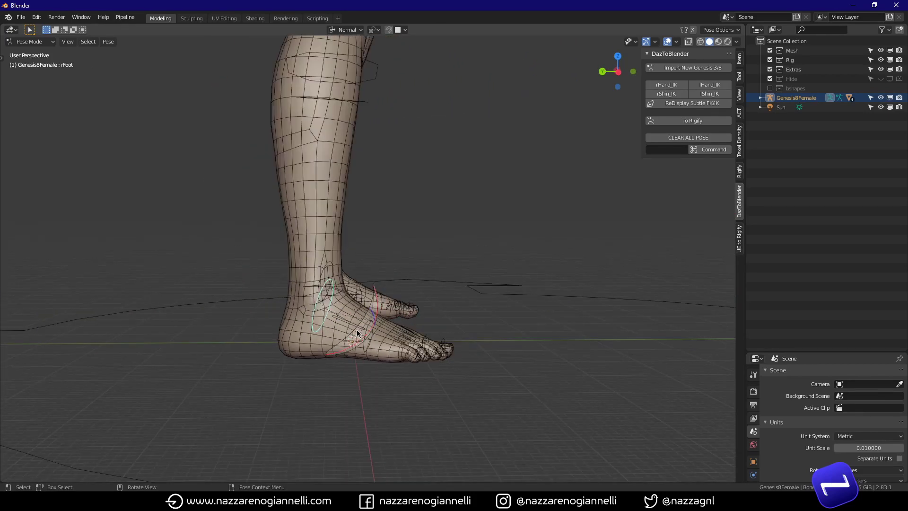
pyautogui.moveTo(368, 331); pyautogui.dragTo(380, 341, button='middle')
pyautogui.press('r')
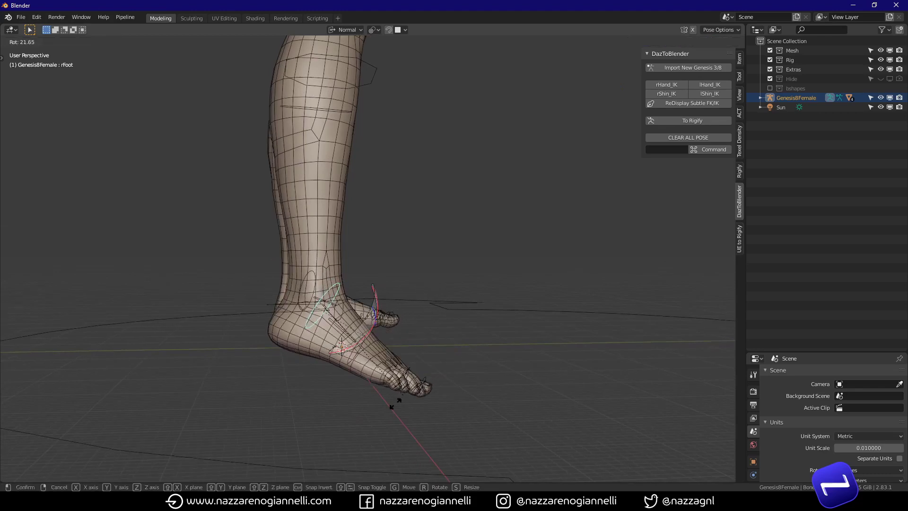
pyautogui.scroll(-4, 463, 257)
pyautogui.press('Escape')
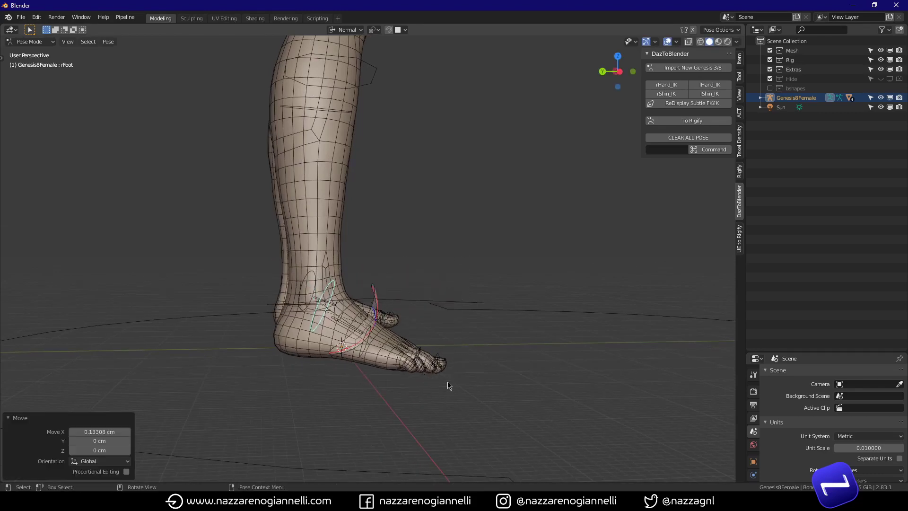
# Step: Select the rShin bone and bend the right knee so the lower leg points backward
pyautogui.scroll(-3, 426, 307)
pyautogui.click(414, 229)
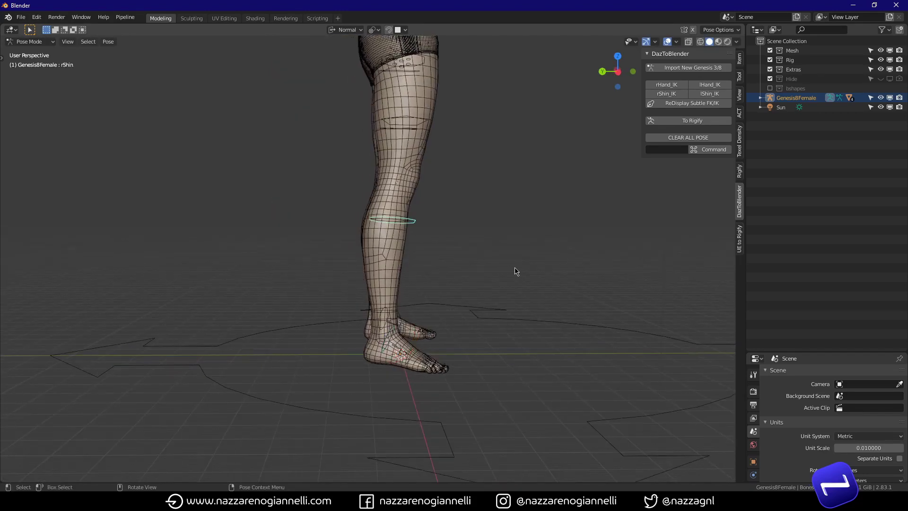
pyautogui.press('g')
pyautogui.press('x')
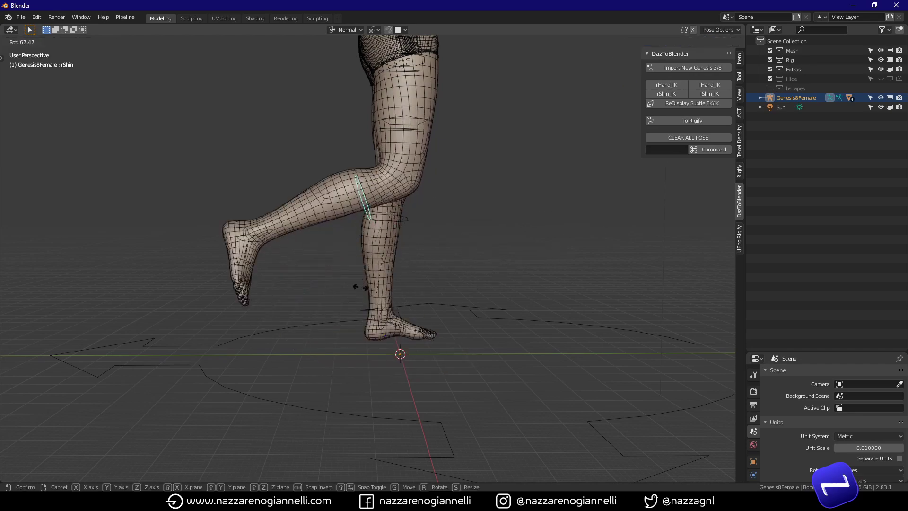
pyautogui.click(479, 249)
pyautogui.moveTo(478, 249); pyautogui.dragTo(386, 423, button='middle')
pyautogui.moveTo(393, 331); pyautogui.dragTo(416, 326, button='middle')
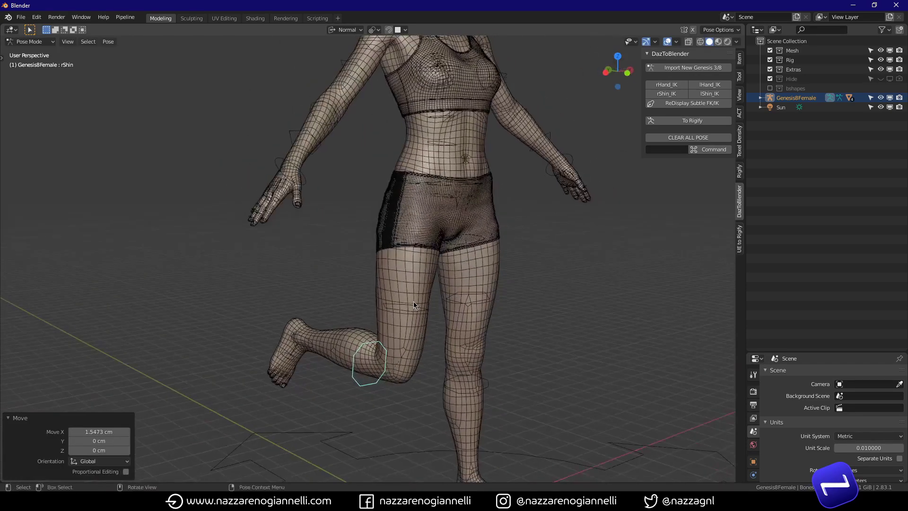
# Step: Raise the right arm by rotating its rShldrBend bone, adjusting it from the front and the side
pyautogui.keyDown('shift'); pyautogui.moveTo(418, 225); pyautogui.dragTo(416, 366, button='middle'); pyautogui.keyUp('shift')
pyautogui.scroll(3, 452, 140)
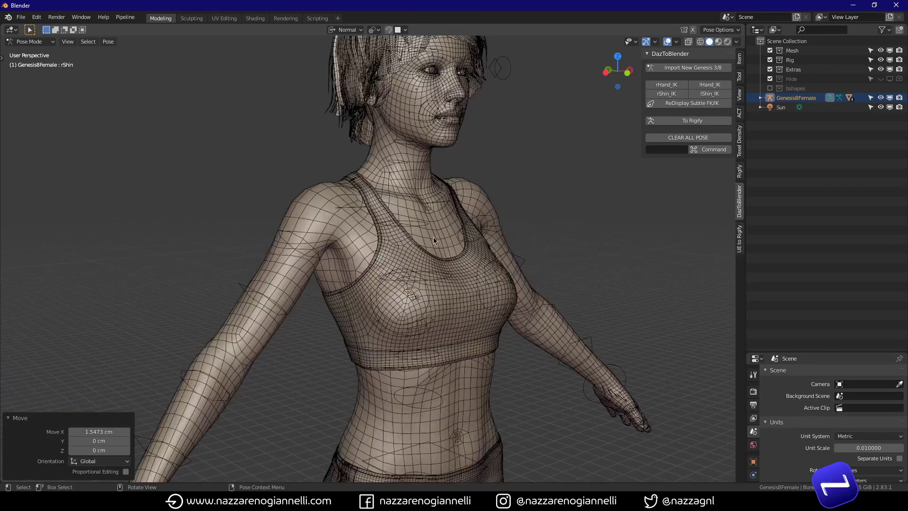
pyautogui.moveTo(434, 241); pyautogui.dragTo(372, 244, button='middle')
pyautogui.click(296, 246)
pyautogui.press('g')
pyautogui.click(317, 303)
pyautogui.scroll(-4, 319, 305)
pyautogui.moveTo(322, 305); pyautogui.dragTo(430, 315, button='middle')
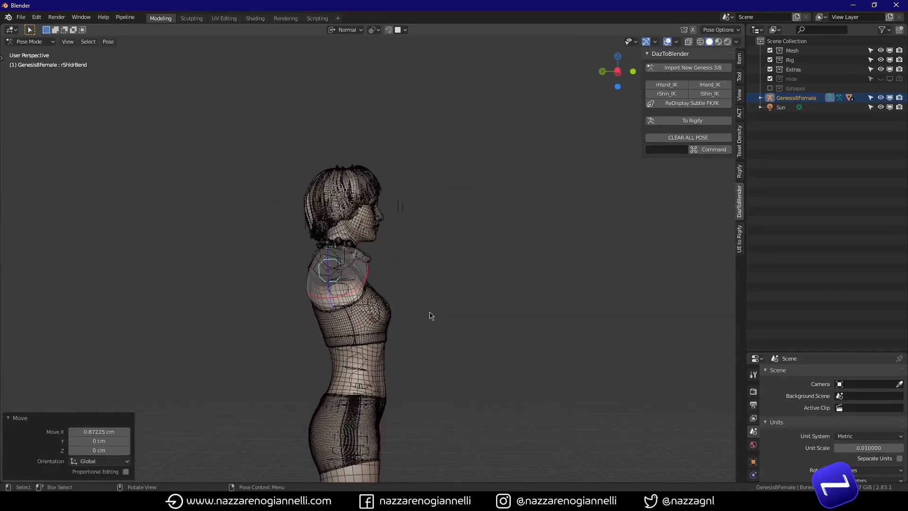
pyautogui.press('g')
pyautogui.click(212, 261)
pyautogui.moveTo(361, 255); pyautogui.dragTo(443, 221, button='middle')
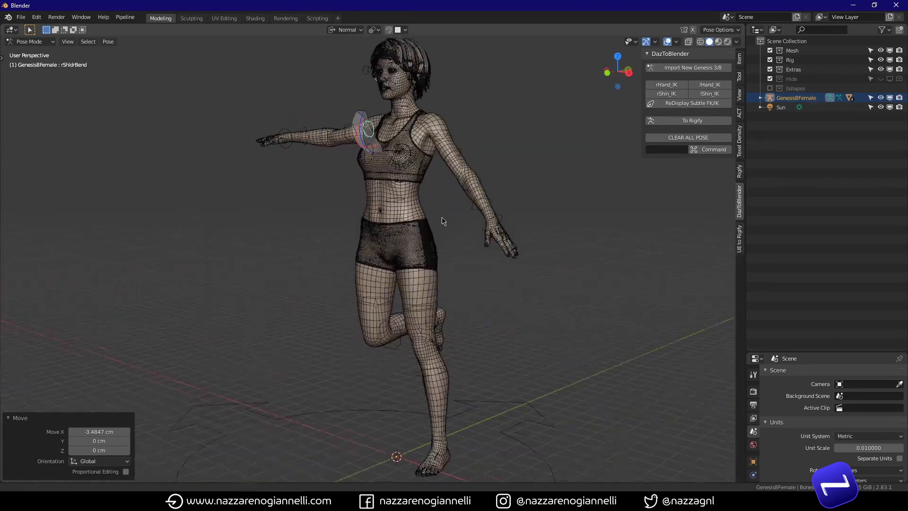
# Step: Select the abdomenLower bone and rotate it from a side view to bend the torso slightly forward
pyautogui.scroll(4, 473, 293)
pyautogui.click(428, 340)
pyautogui.moveTo(428, 340); pyautogui.dragTo(473, 302, button='middle')
pyautogui.press('r')
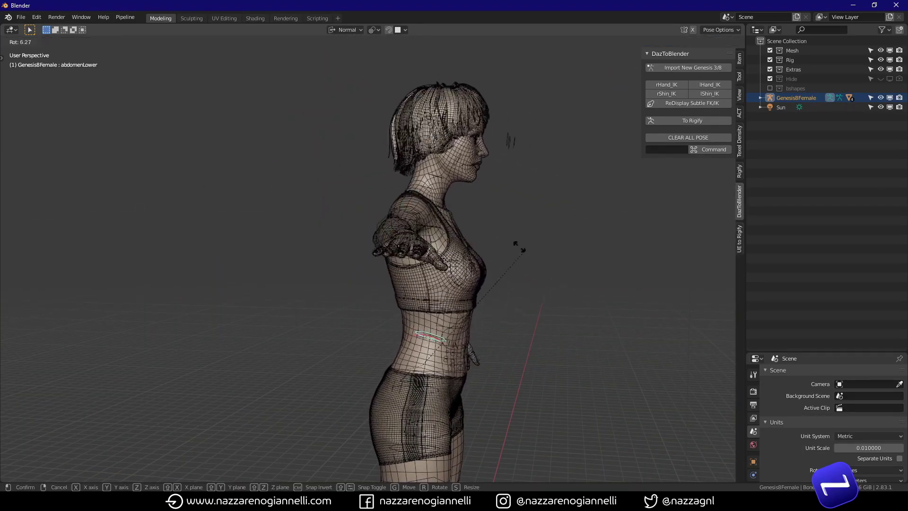
pyautogui.rightClick(532, 268)
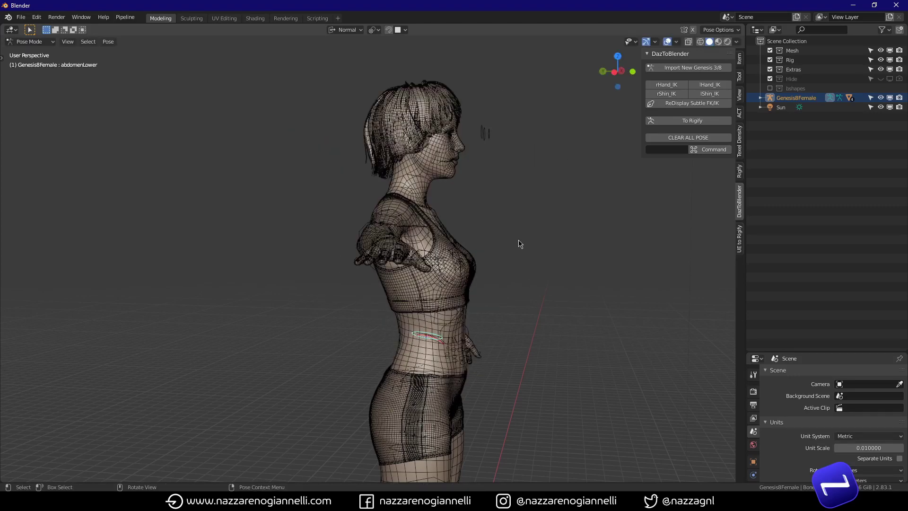
pyautogui.press('r')
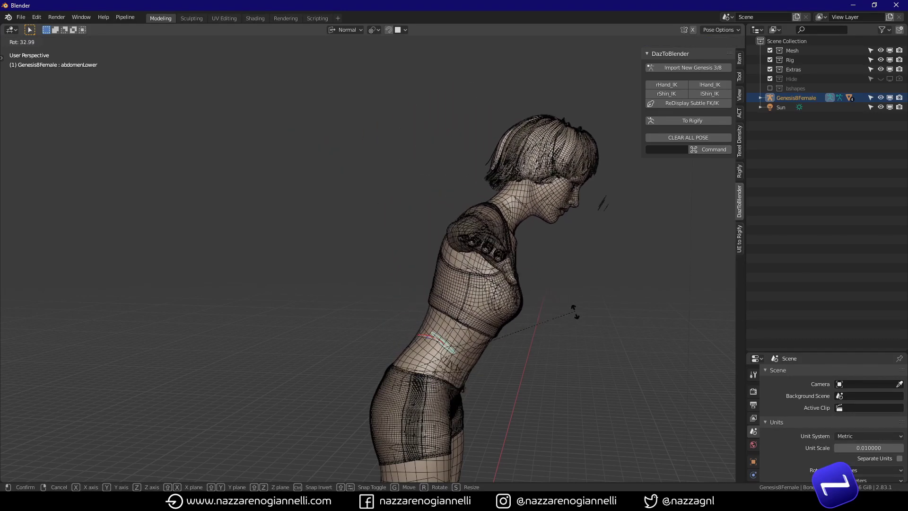
pyautogui.rightClick(545, 273)
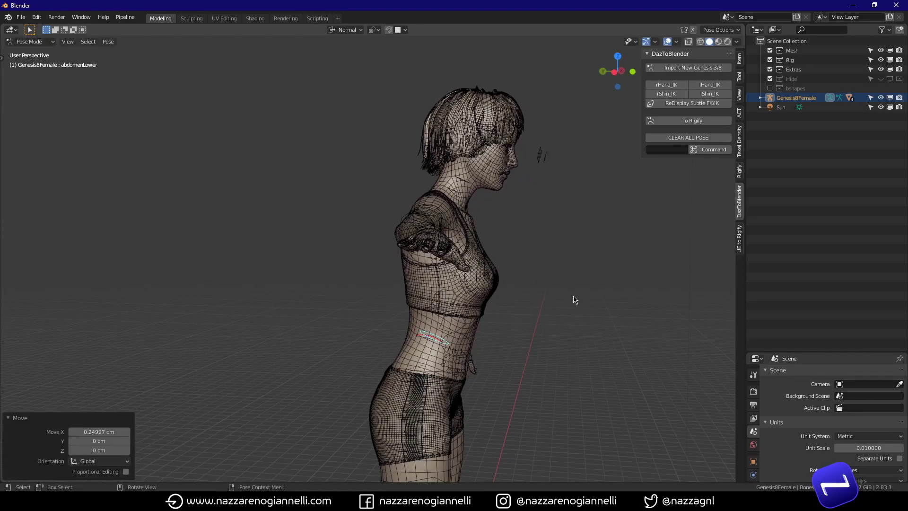
pyautogui.moveTo(575, 299); pyautogui.dragTo(507, 267, button='middle')
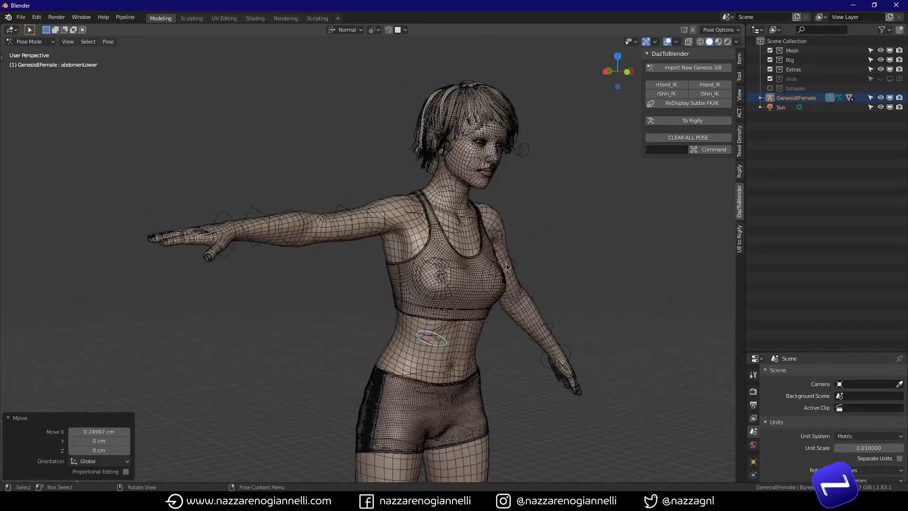
# Step: Display the face in Material Preview shading and turn off the Wireframe overlay
pyautogui.scroll(10, 507, 267)
pyautogui.click(718, 41)
pyautogui.click(676, 42)
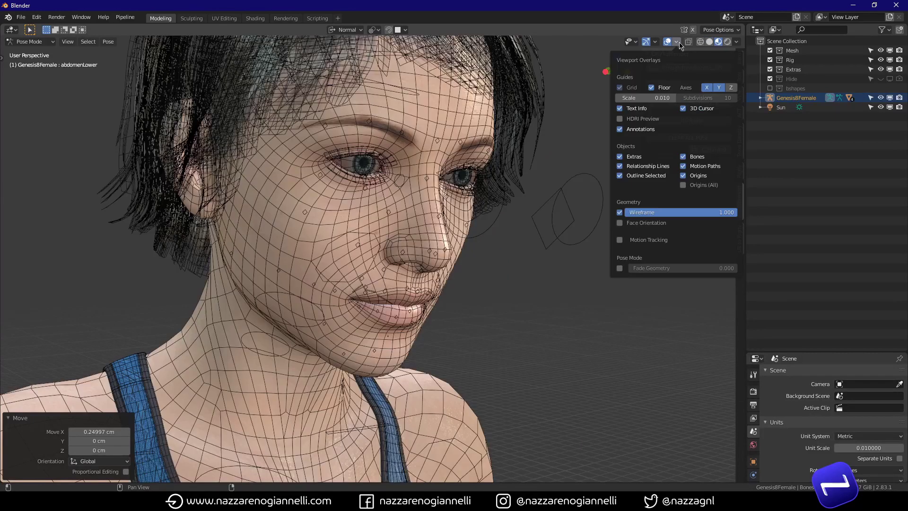
pyautogui.click(619, 212)
# Step: Move the mainEye_H control about -2.8 cm in X, 2.1 cm in Y and 1.1 cm in Z to redirect the gaze
pyautogui.click(547, 244)
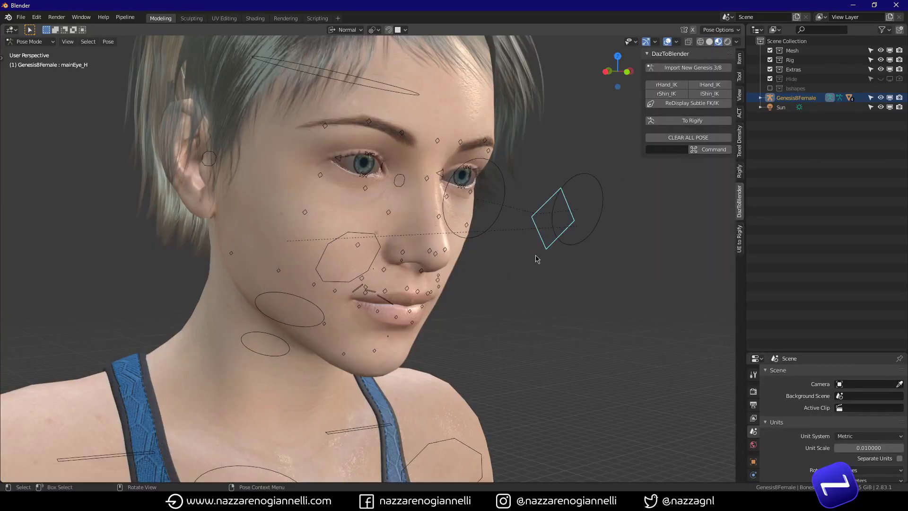
pyautogui.press('g')
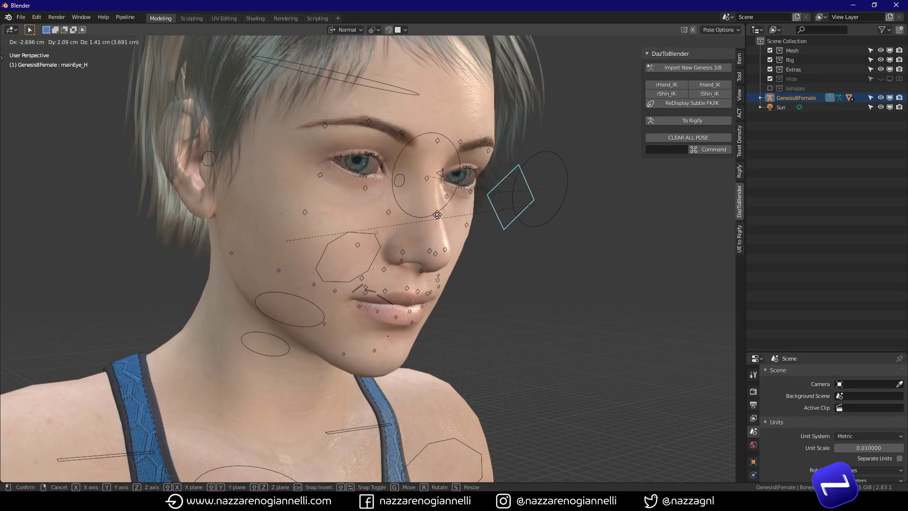
pyautogui.click(483, 239)
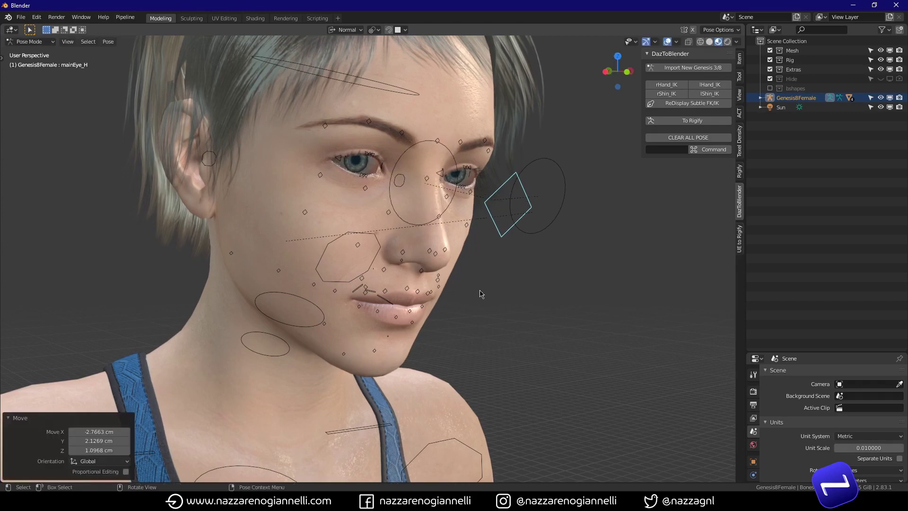
# Step: Select the lLipCorner bone and move it slightly up and outward to raise the left corner of the mouth
pyautogui.moveTo(469, 303); pyautogui.dragTo(387, 276, button='middle')
pyautogui.click(451, 242)
pyautogui.moveTo(451, 242); pyautogui.dragTo(529, 273, button='middle')
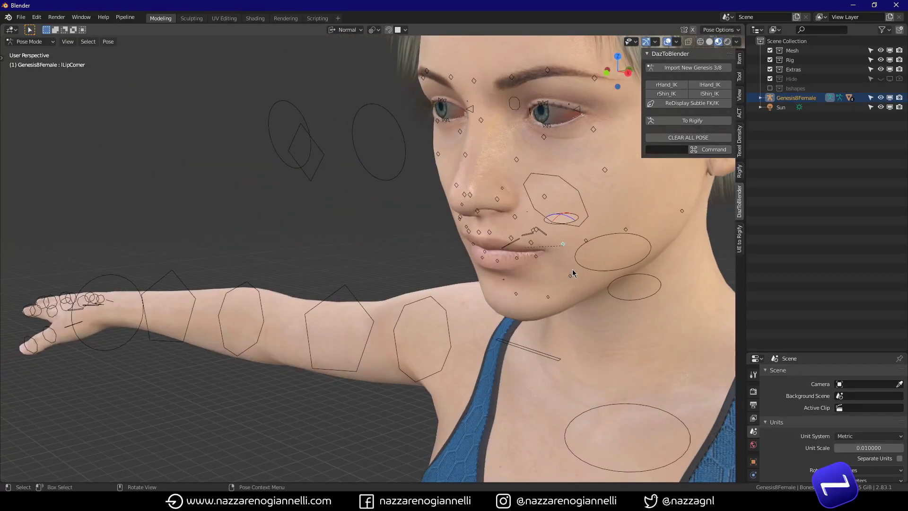
pyautogui.press('g')
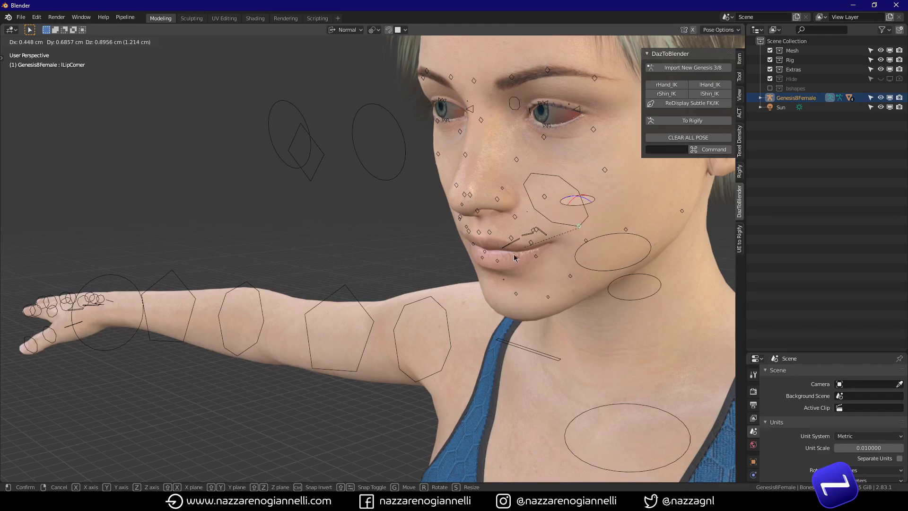
pyautogui.click(514, 257)
pyautogui.moveTo(514, 258); pyautogui.dragTo(568, 255, button='middle')
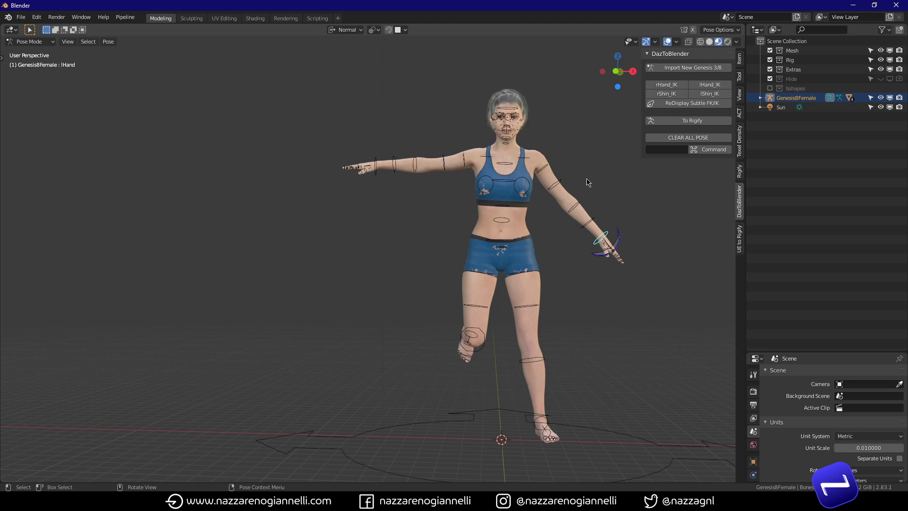
# Step: Enable rHand_IK and move the right hand's IK control about 23.6 cm in X, 3.4 cm in Y and -4.2 cm in Z
pyautogui.scroll(5, 447, 157)
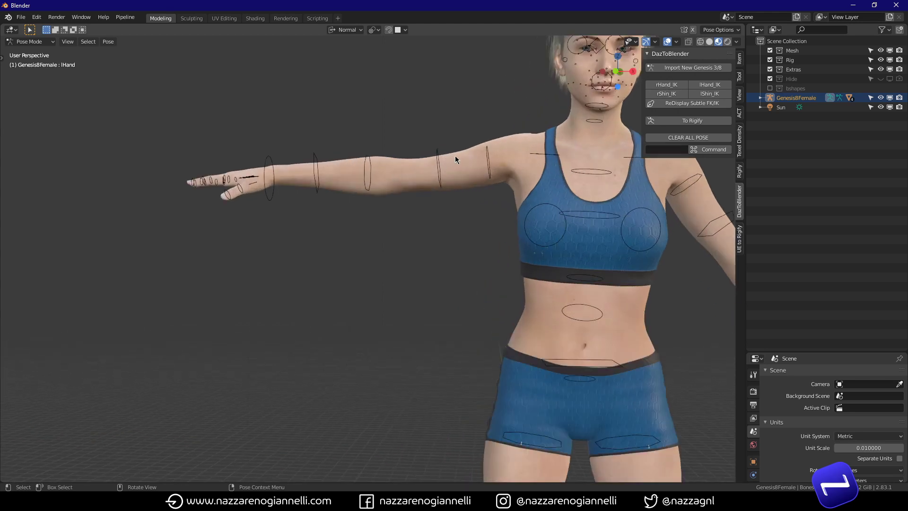
pyautogui.click(664, 86)
pyautogui.click(250, 215)
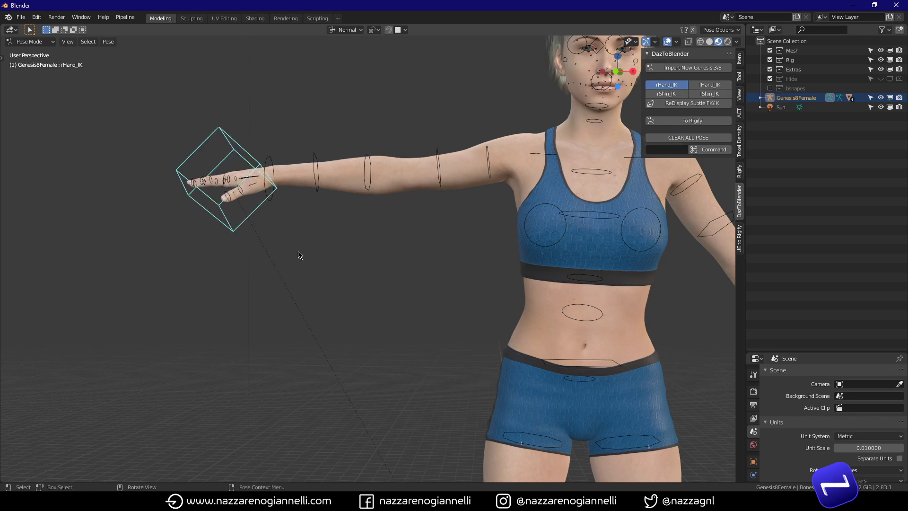
pyautogui.press('g')
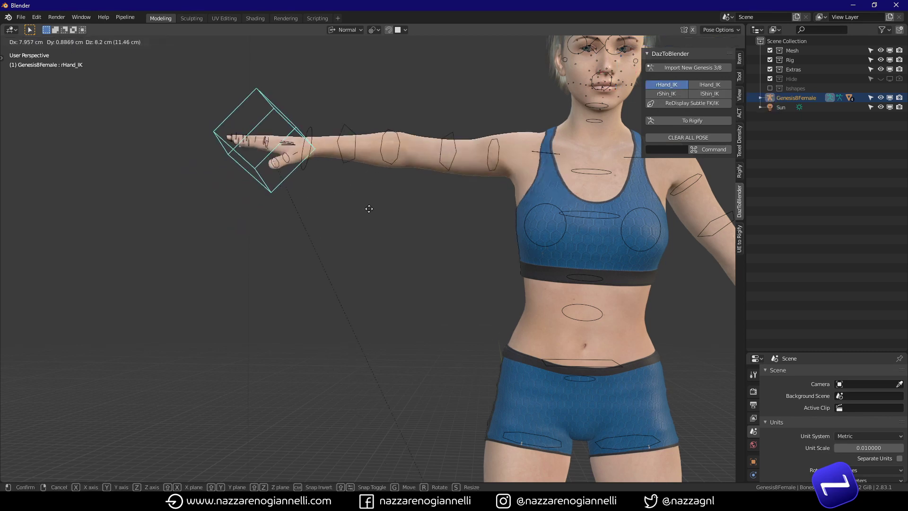
pyautogui.click(400, 252)
# Step: Lower the right hand's IK control further so the elbow bends, working from a raised side view
pyautogui.moveTo(399, 252); pyautogui.dragTo(418, 299, button='middle')
pyautogui.press('g')
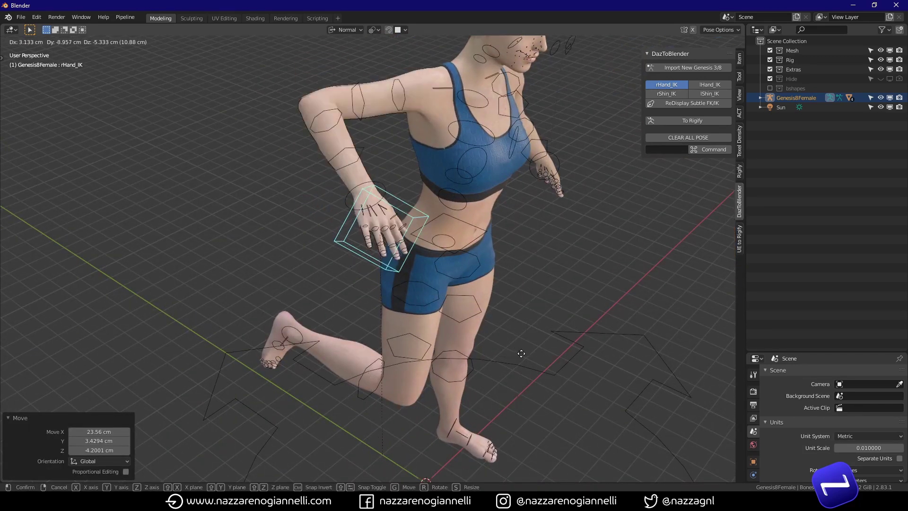
pyautogui.moveTo(678, 388); pyautogui.dragTo(439, 339)
# Step: Move the rHand_IK control outward to extend the right arm, and turn off the right hand's IK
pyautogui.moveTo(439, 339); pyautogui.dragTo(554, 313, button='middle')
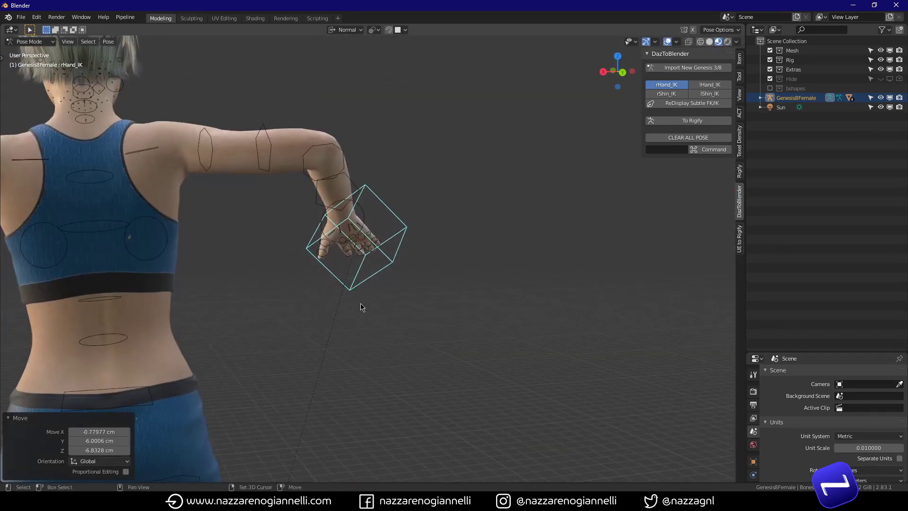
pyautogui.moveTo(456, 307); pyautogui.dragTo(577, 344, button='middle')
pyautogui.moveTo(563, 322); pyautogui.dragTo(711, 255)
pyautogui.moveTo(712, 255); pyautogui.dragTo(466, 233, button='middle')
pyautogui.click(666, 84)
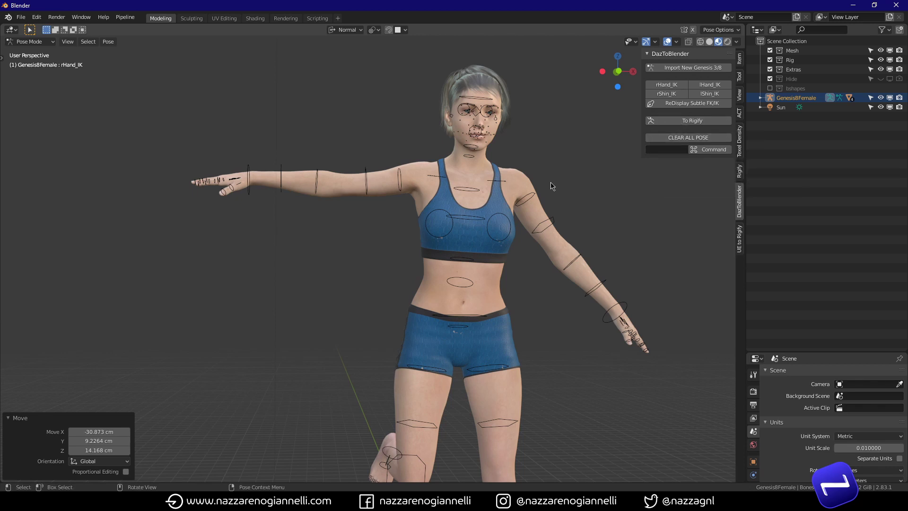
# Step: Convert the Genesis8Female armature to a Rigify rig, select its torso control and view the controls from front and back
pyautogui.moveTo(455, 211); pyautogui.dragTo(489, 229, button='middle')
pyautogui.scroll(-2, 476, 252)
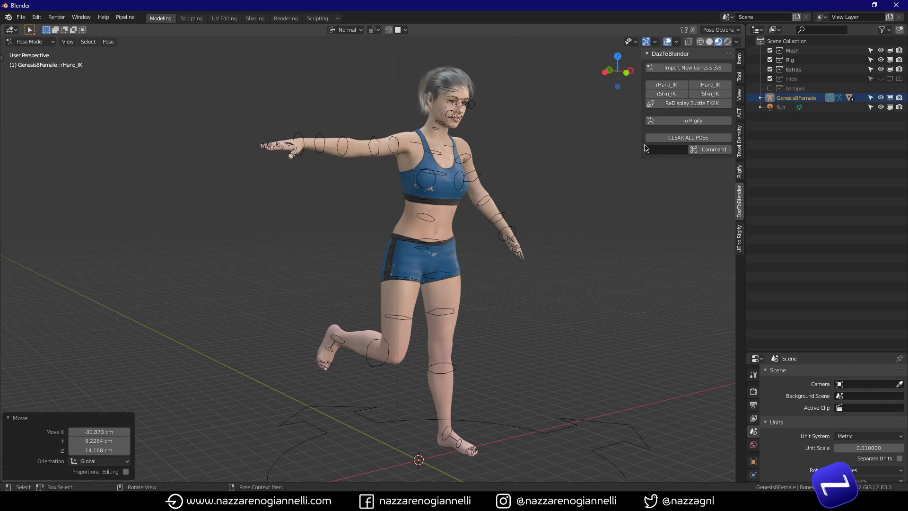
pyautogui.click(692, 122)
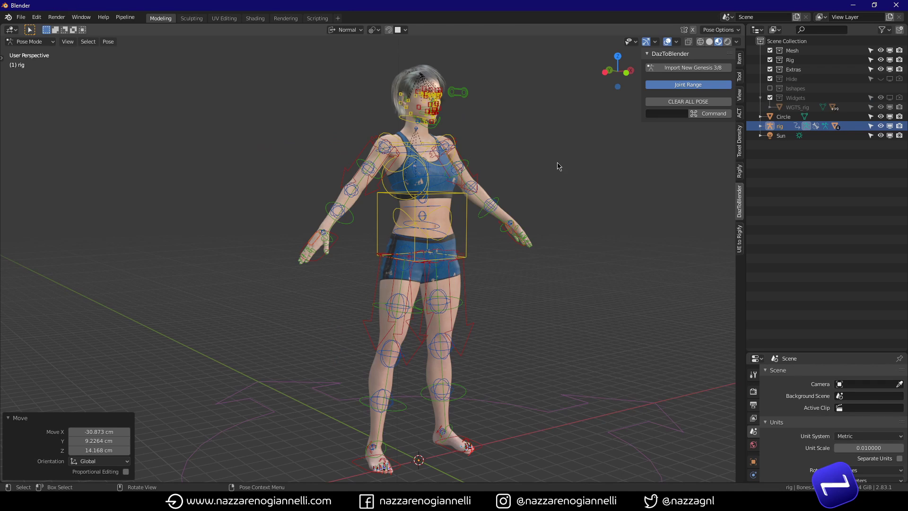
pyautogui.moveTo(485, 221); pyautogui.dragTo(543, 219, button='middle')
pyautogui.click(411, 230)
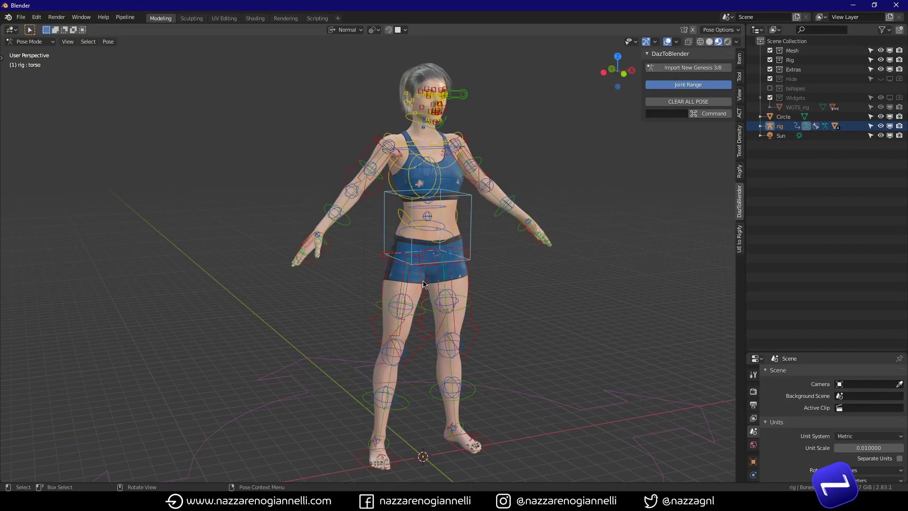
pyautogui.keyDown('alt'); pyautogui.moveTo(425, 284); pyautogui.dragTo(420, 283, button='middle'); pyautogui.keyUp('alt')
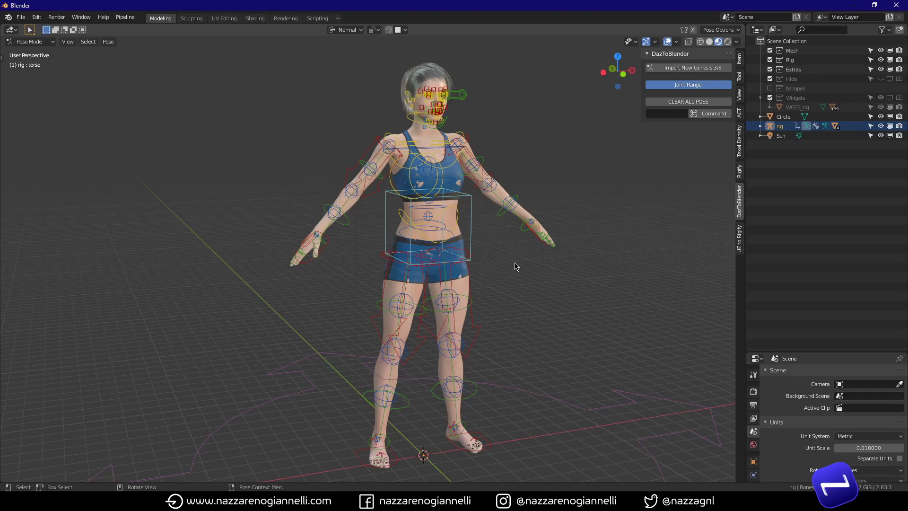
pyautogui.moveTo(330, 306); pyautogui.dragTo(478, 289, button='middle')
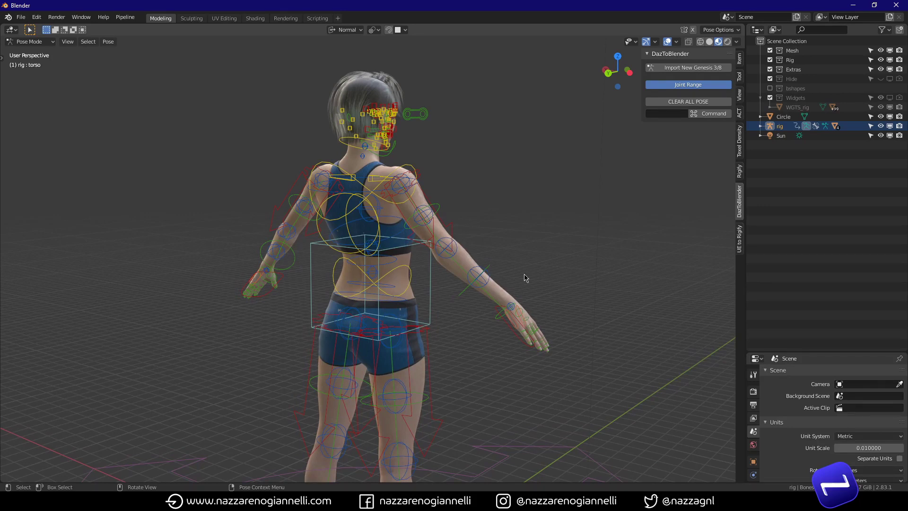
# Step: Undo the Rigify conversion and the torso selection to return to the original Genesis8Female armature
pyautogui.press('ctrl')
pyautogui.hotkey('ctrl', 'z')
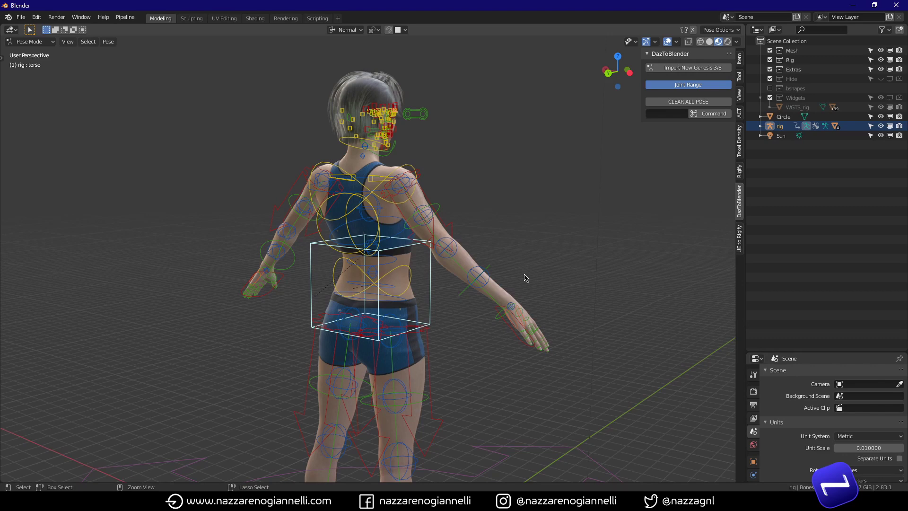
pyautogui.hotkey('ctrl', 'z')
pyautogui.hotkey('ctrl', 'z')
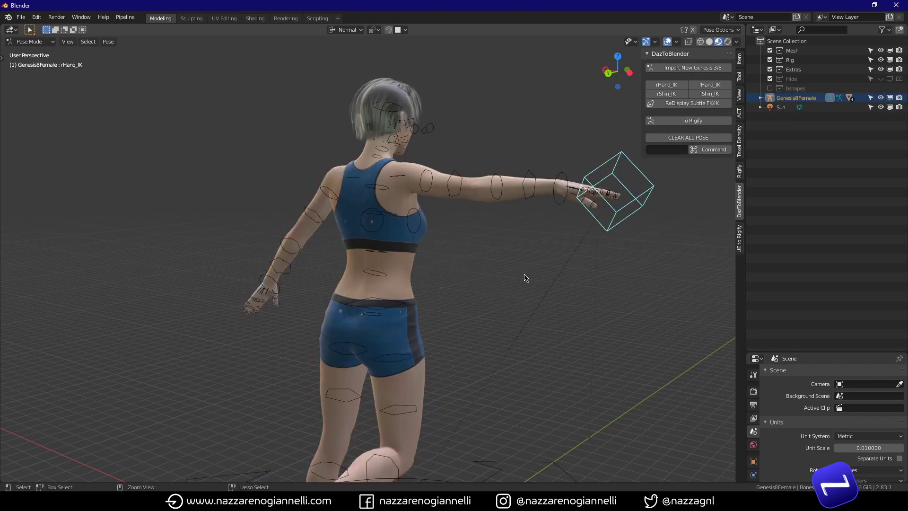
# Step: Clear the whole pose, turn off the right hand's IK, and clear the pose again with all bones selected
pyautogui.moveTo(638, 234); pyautogui.dragTo(250, 248, button='middle')
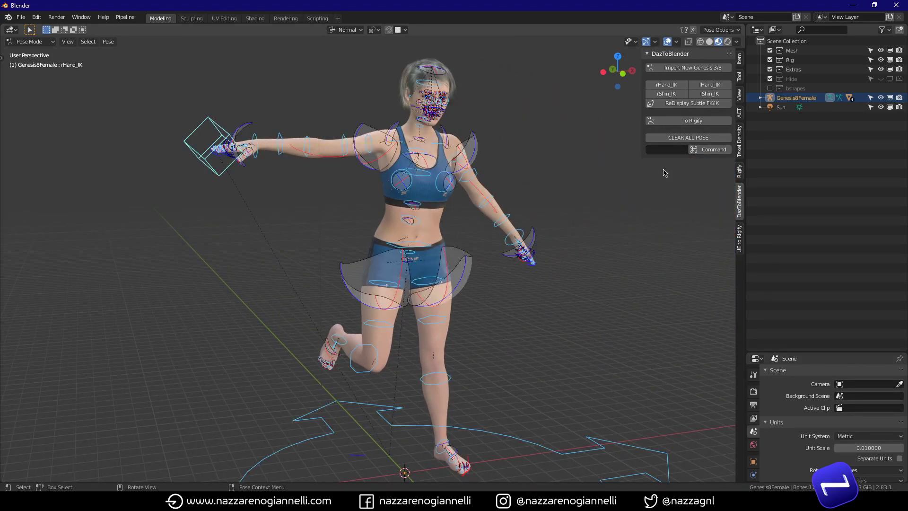
pyautogui.click(672, 138)
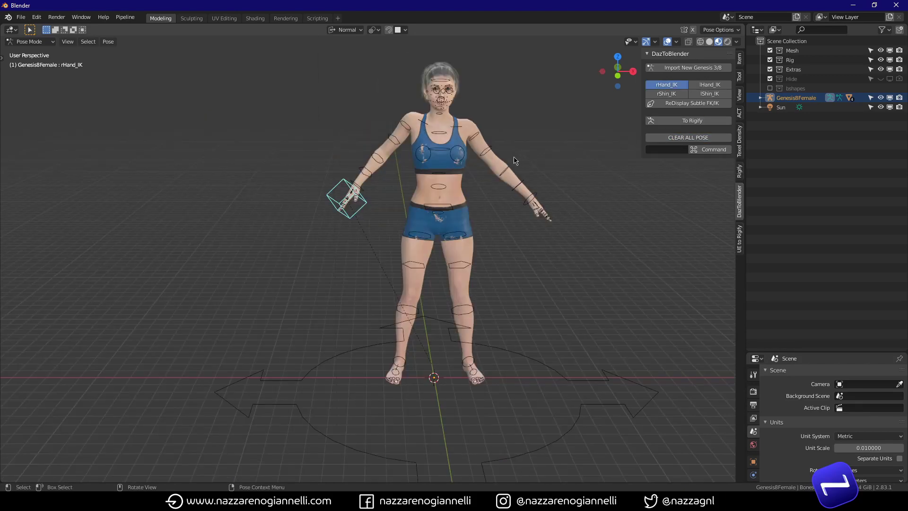
pyautogui.press('a')
pyautogui.click(687, 138)
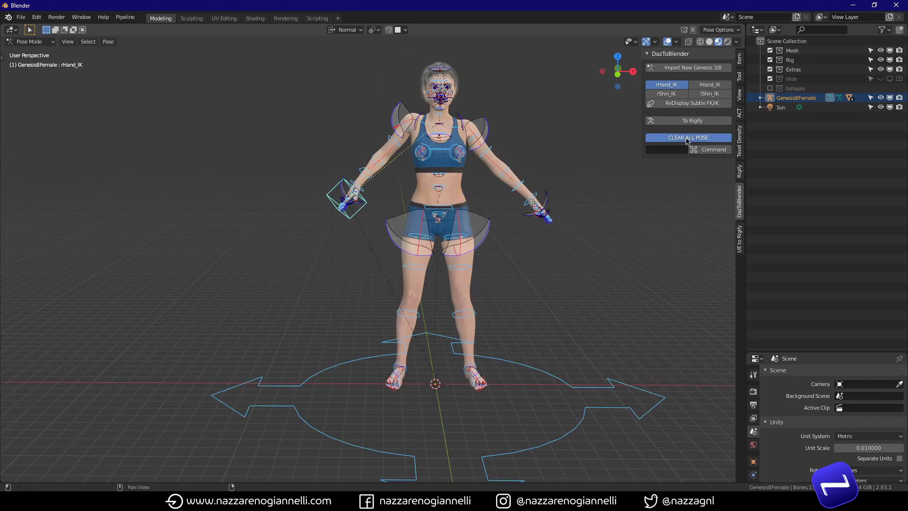
pyautogui.click(678, 88)
pyautogui.press('a')
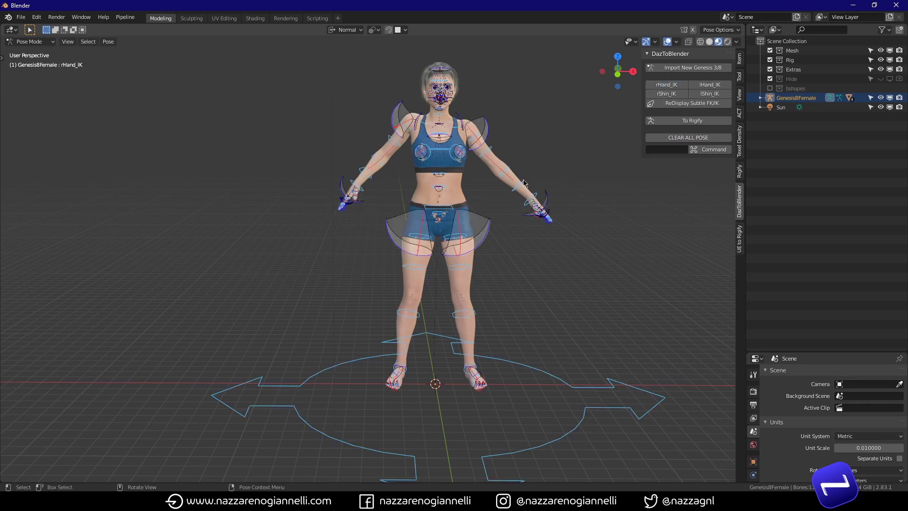
pyautogui.click(669, 139)
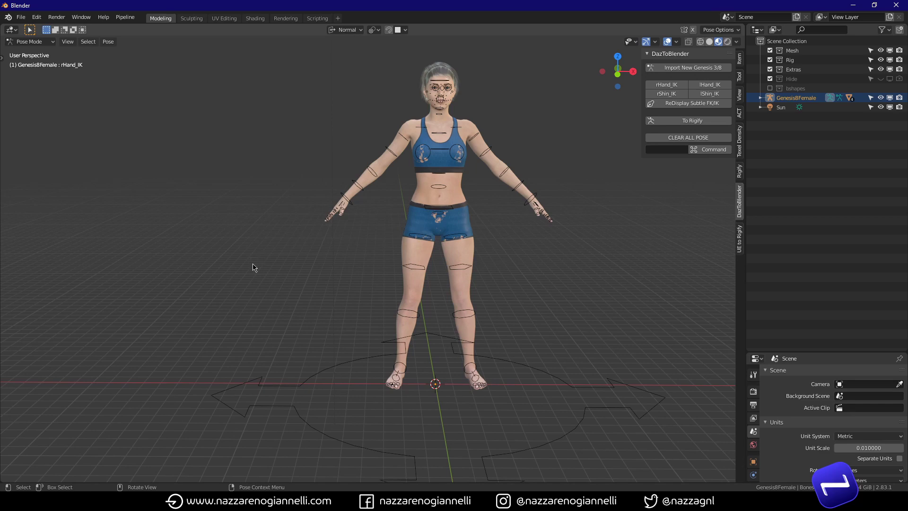
# Step: Switch the armature from Pose Mode to Object Mode and select the Genesis8Female.Shape body mesh
pyautogui.moveTo(252, 267); pyautogui.dragTo(401, 296, button='middle')
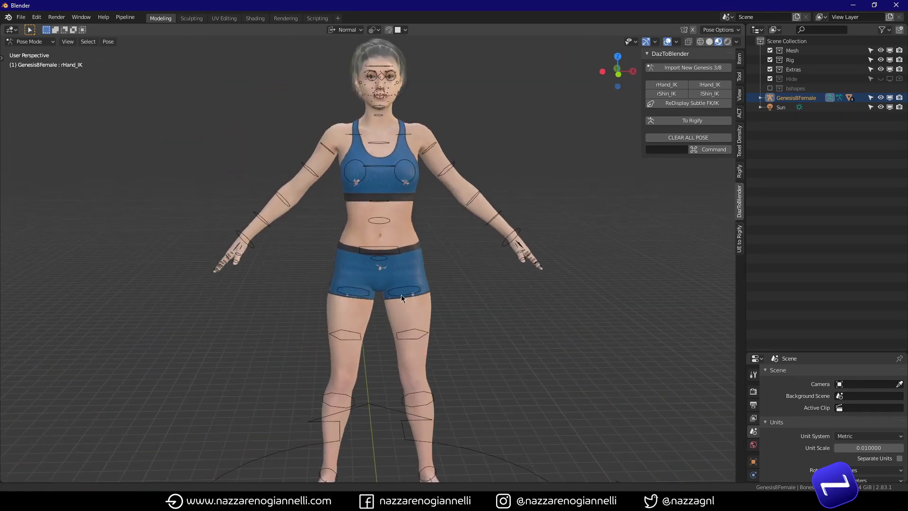
pyautogui.scroll(-1, 638, 291)
pyautogui.hotkey('ctrl', 'Tab')
pyautogui.click(558, 292)
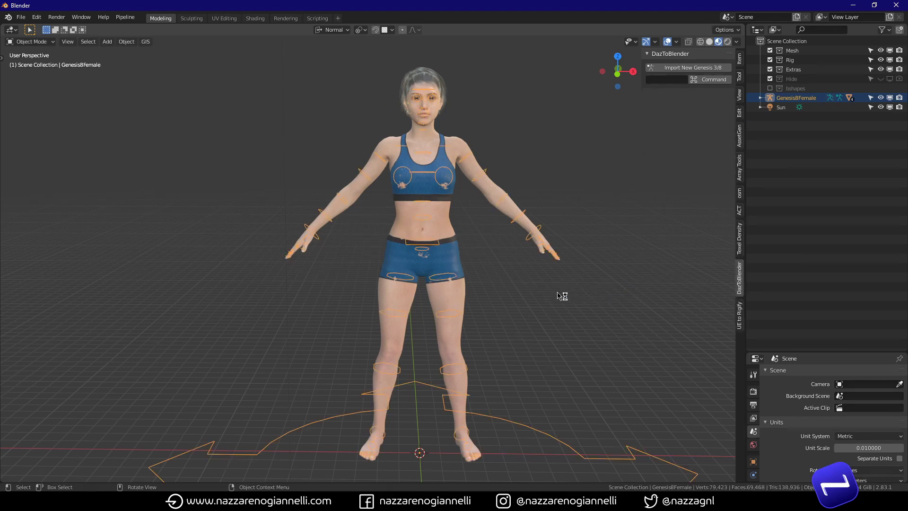
pyautogui.click(446, 225)
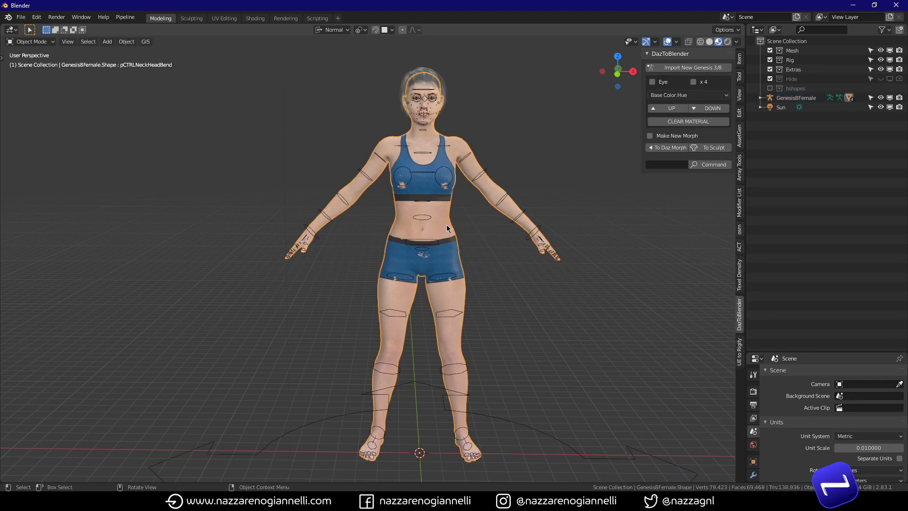
# Step: Split the 3D viewport and show the body's drb_Torso material in a Shader Editor on the new half
pyautogui.moveTo(742, 27); pyautogui.dragTo(400, 41)
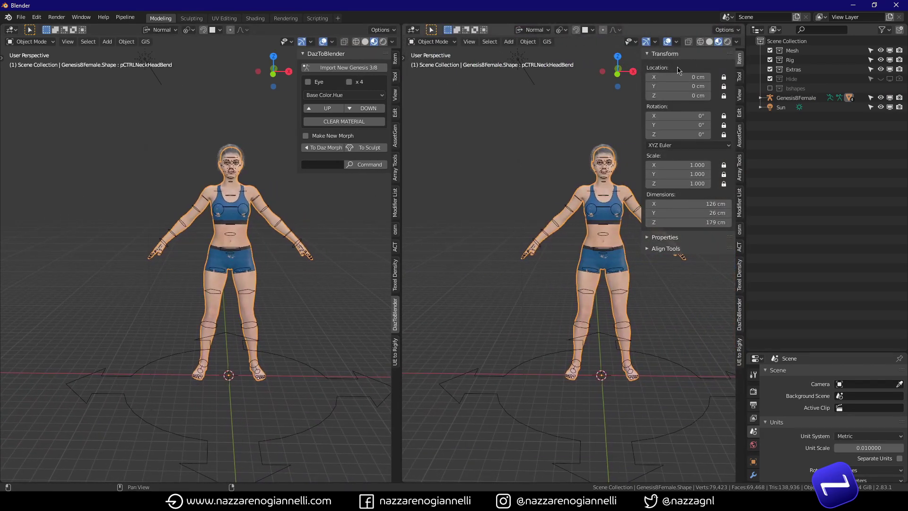
pyautogui.click(414, 31)
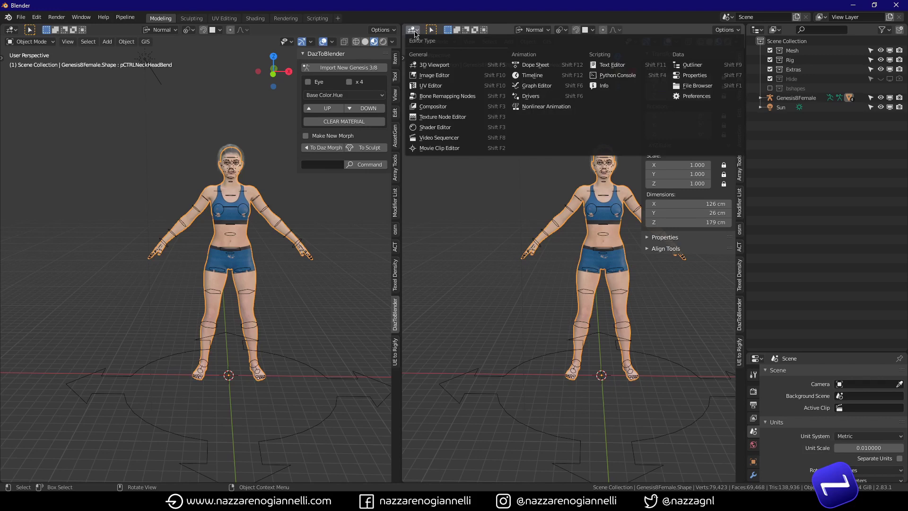
pyautogui.click(433, 128)
pyautogui.moveTo(547, 264); pyautogui.dragTo(591, 166, button='middle')
pyautogui.press('n')
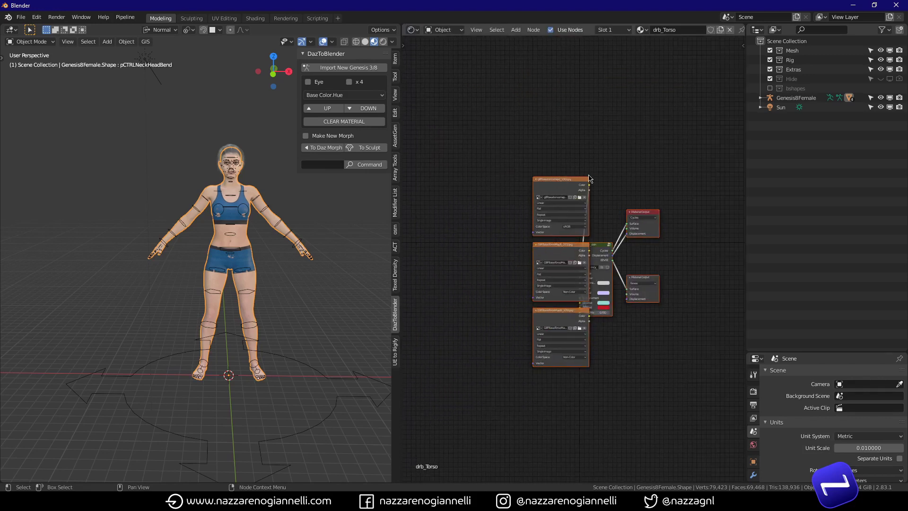
# Step: Examine the nodes inside the mcy_skin group, then the torso texture maps and the Cycles and Eevee outputs outside it
pyautogui.scroll(4, 589, 179)
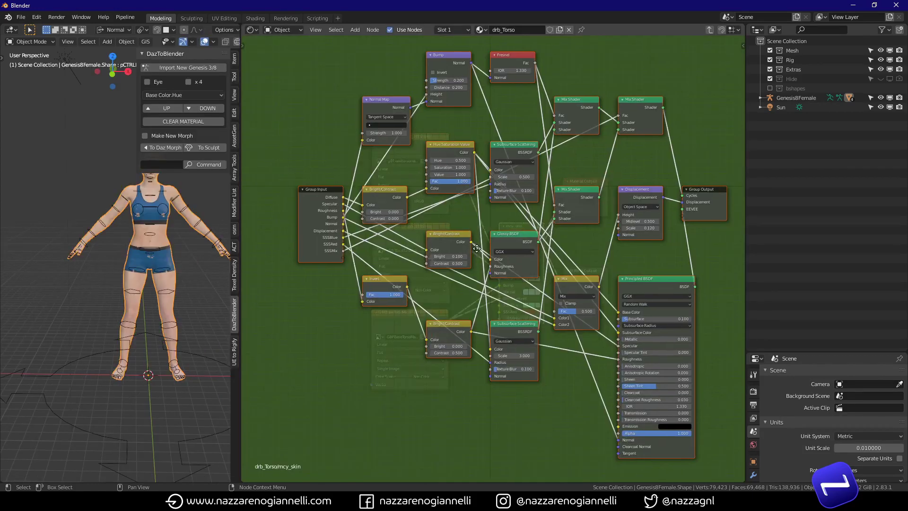
pyautogui.moveTo(476, 248); pyautogui.dragTo(470, 253, button='middle')
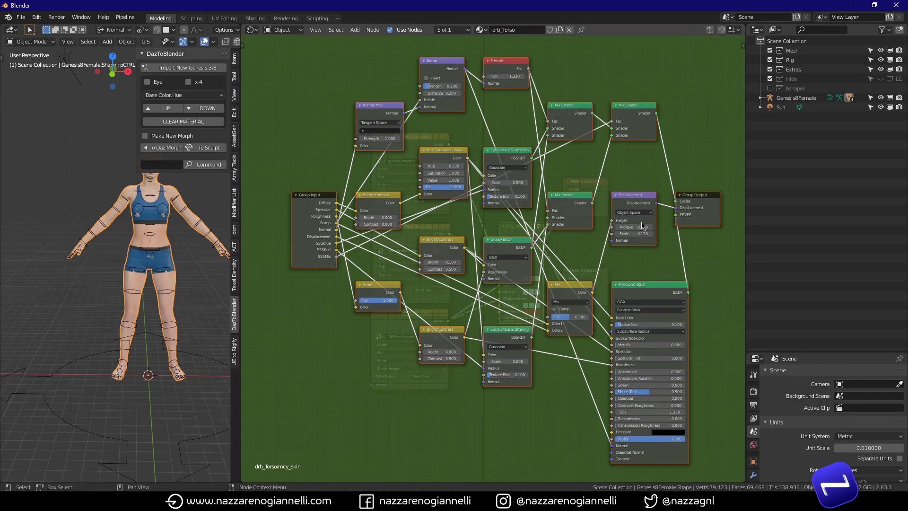
pyautogui.scroll(3, 642, 222)
pyautogui.moveTo(696, 222); pyautogui.dragTo(573, 302, button='middle')
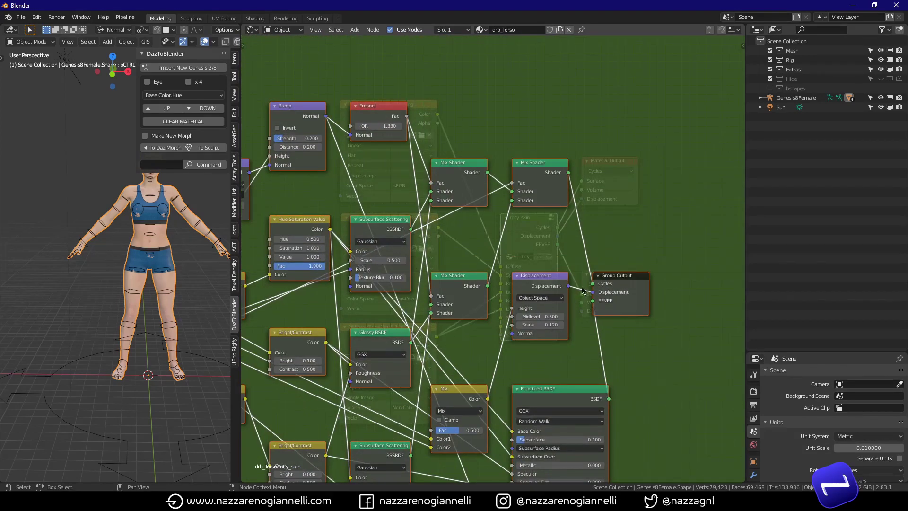
pyautogui.press('Tab')
pyautogui.scroll(2, 620, 134)
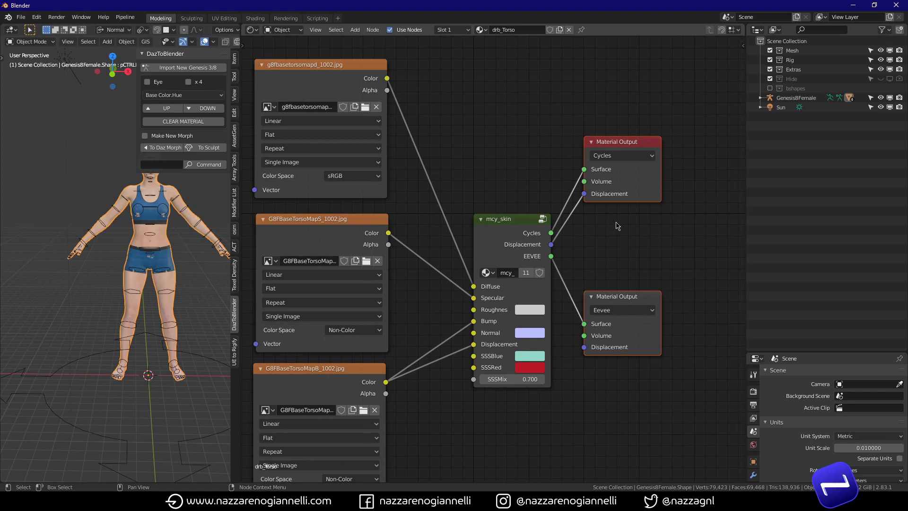
pyautogui.click(686, 270)
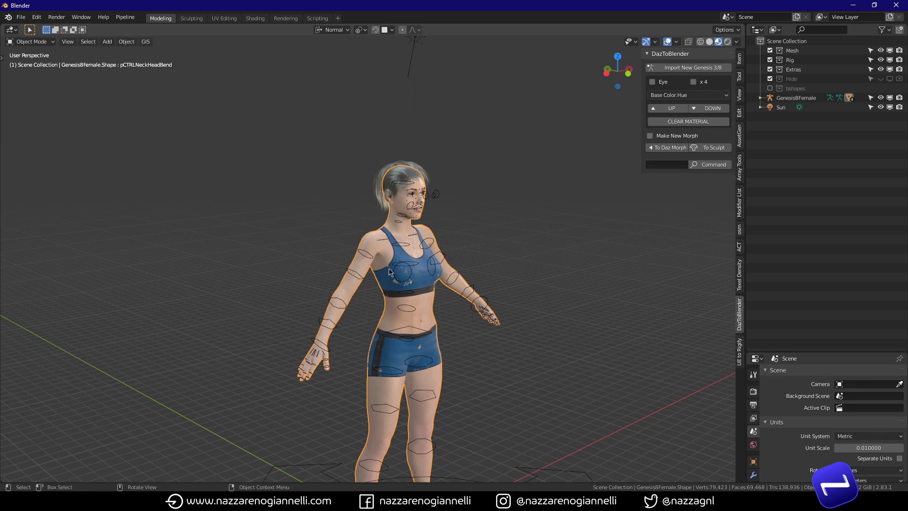
# Step: Choose Base Color.Hue in the DazToBlender material controls and raise the skin's hue by two steps
pyautogui.scroll(6, 429, 215)
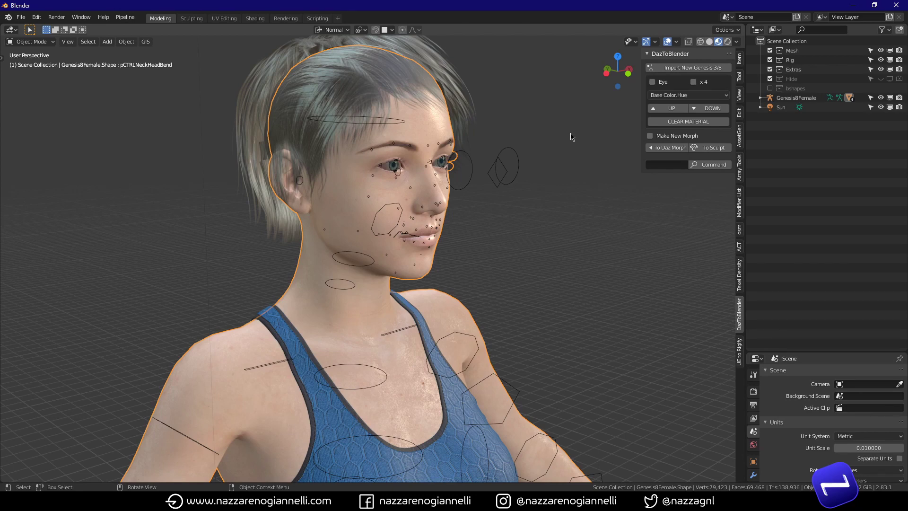
pyautogui.click(658, 96)
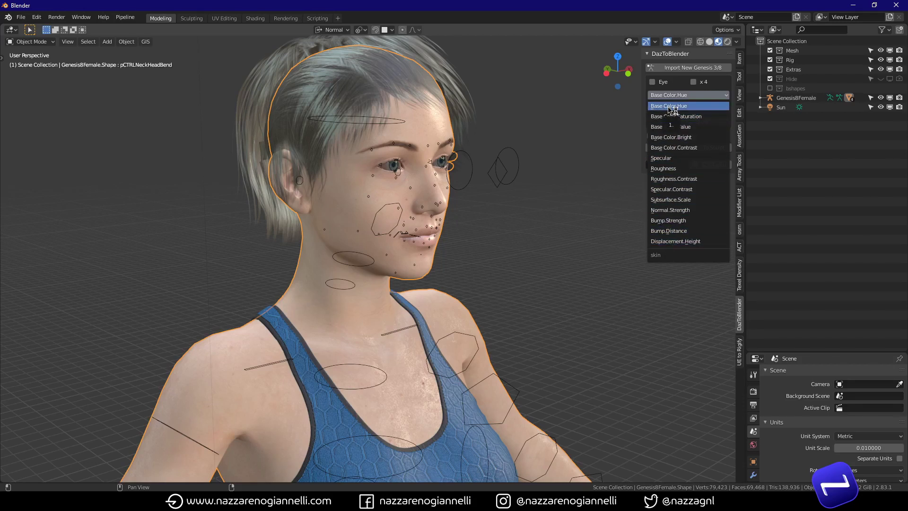
pyautogui.click(673, 107)
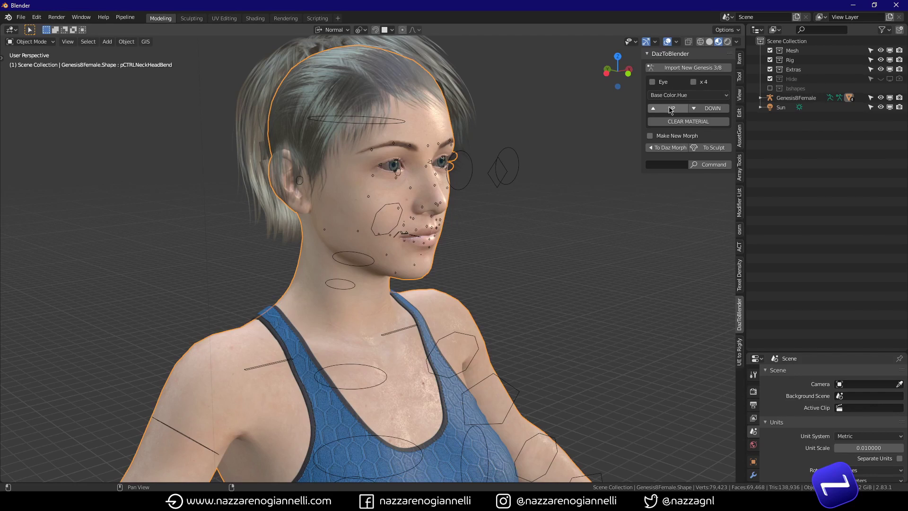
pyautogui.click(683, 95)
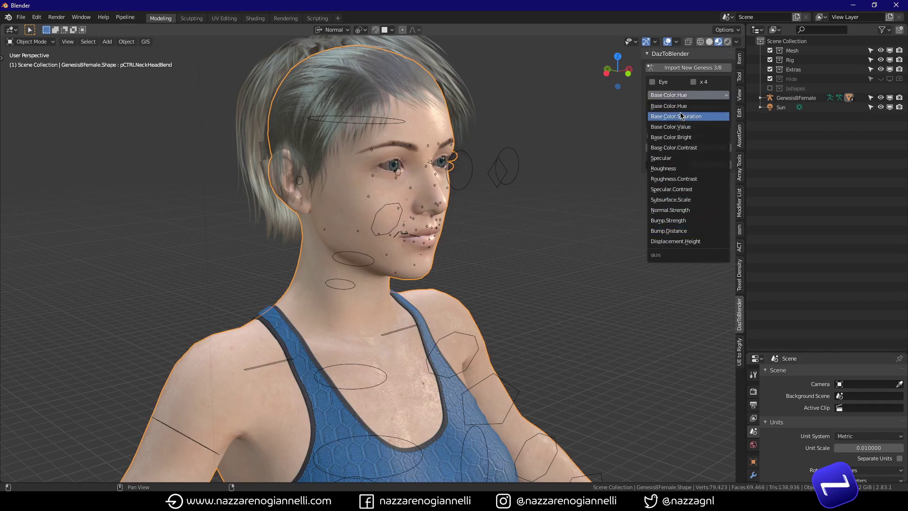
pyautogui.click(680, 105)
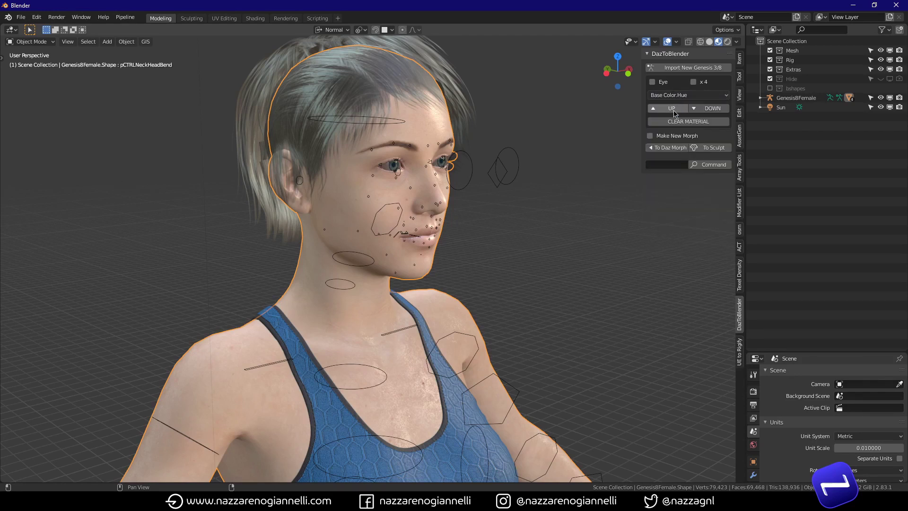
pyautogui.click(674, 111)
pyautogui.click(674, 111)
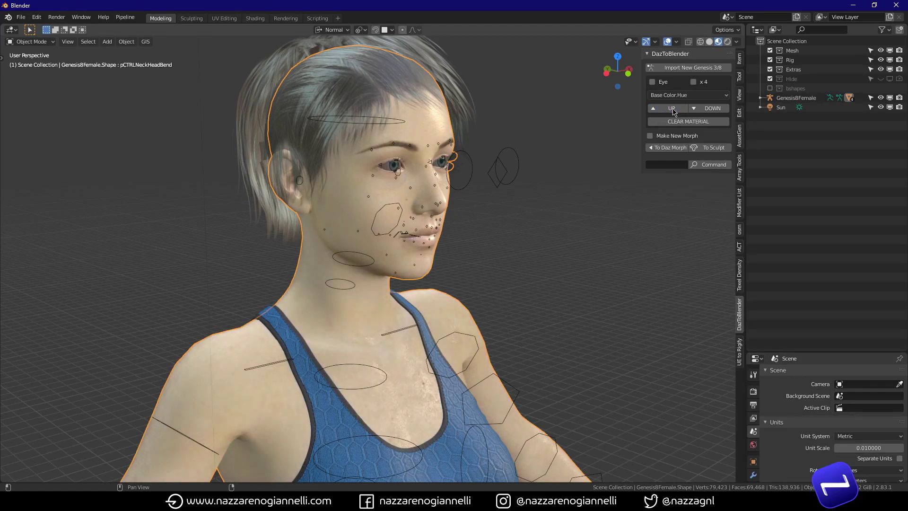
# Step: Lower the skin's Base Color.Hue by five steps
pyautogui.click(707, 110)
pyautogui.click(706, 110)
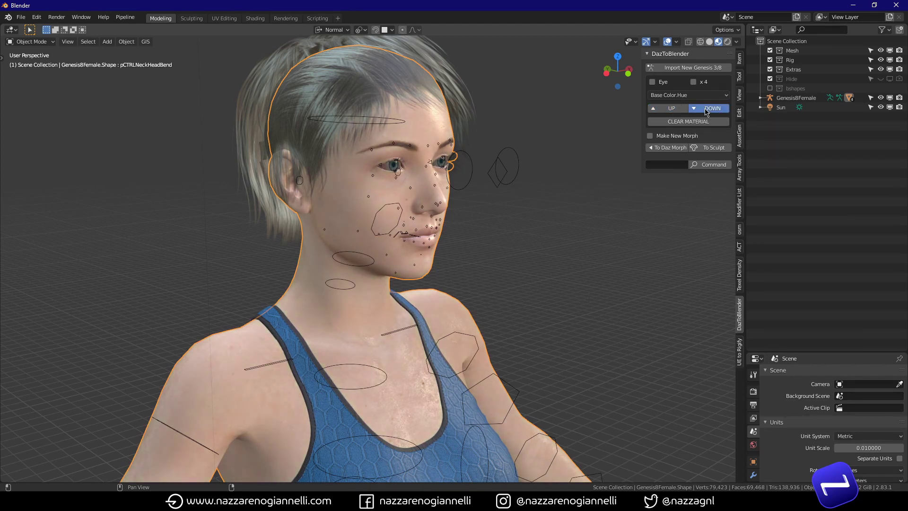
pyautogui.click(706, 110)
pyautogui.click(707, 110)
pyautogui.click(706, 110)
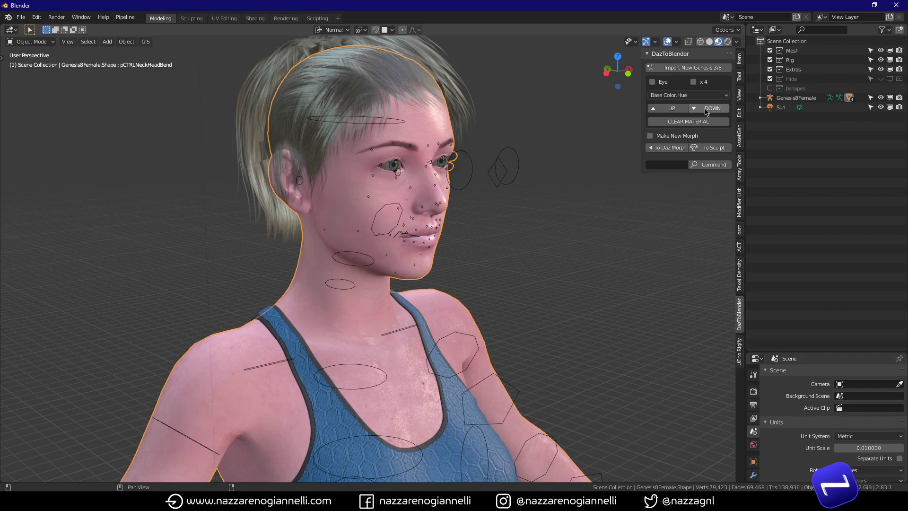
# Step: Raise the skin's Base Color.Saturation and Base Color.Contrast by two steps each
pyautogui.click(693, 96)
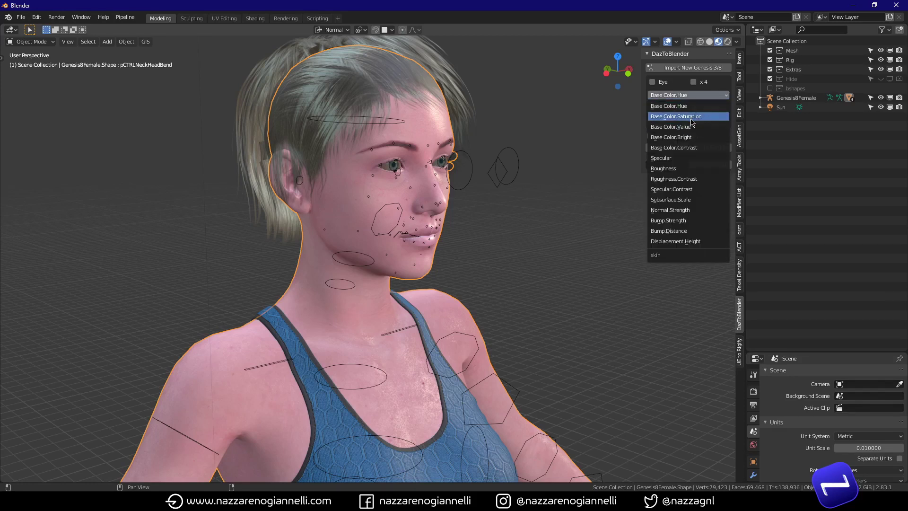
pyautogui.click(691, 117)
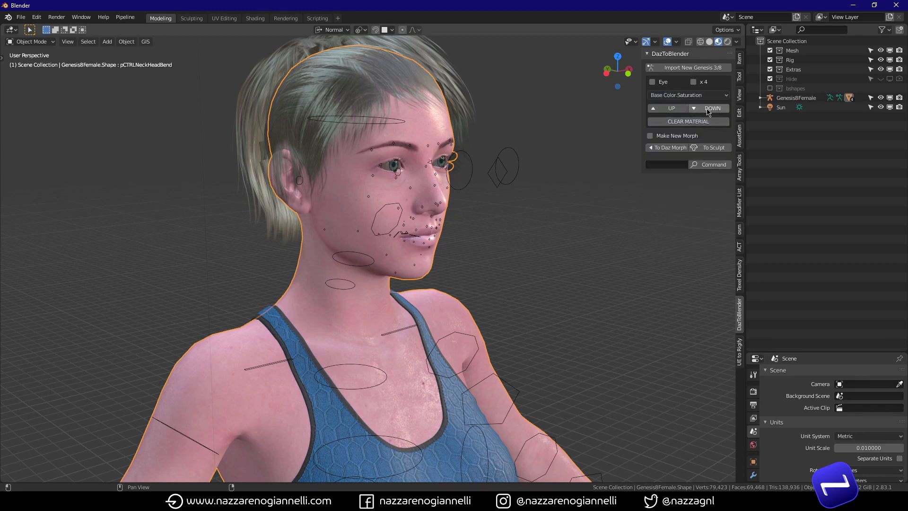
pyautogui.click(672, 113)
pyautogui.click(671, 113)
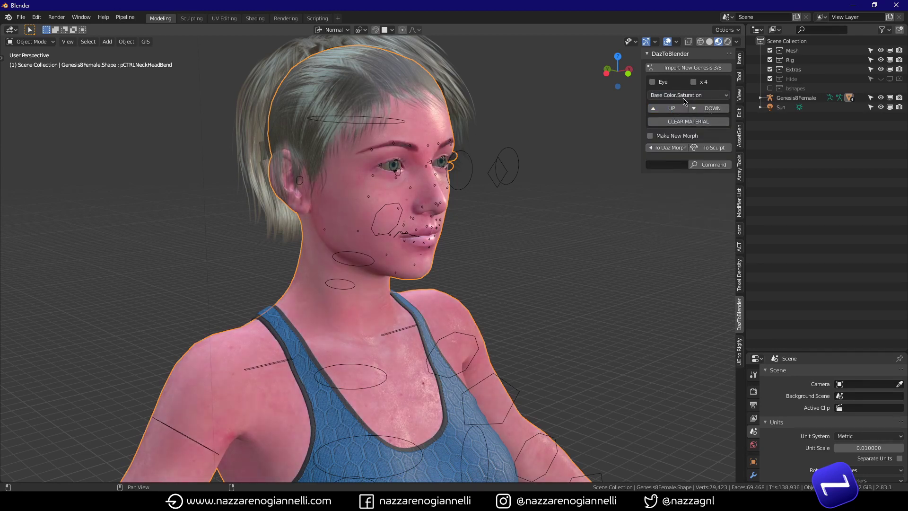
pyautogui.click(687, 95)
pyautogui.click(689, 148)
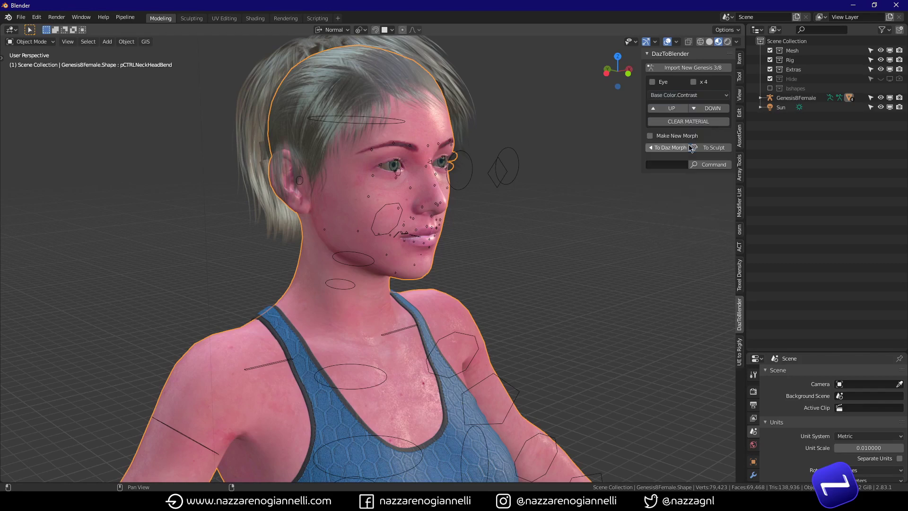
pyautogui.click(681, 109)
pyautogui.click(681, 109)
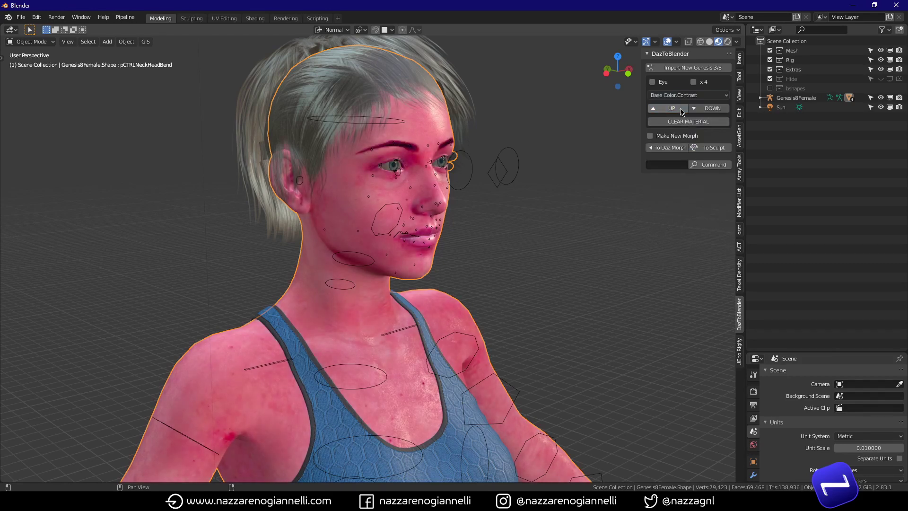
# Step: Reset all skin material adjustments with Clear Material
pyautogui.moveTo(488, 244); pyautogui.dragTo(467, 244, button='middle')
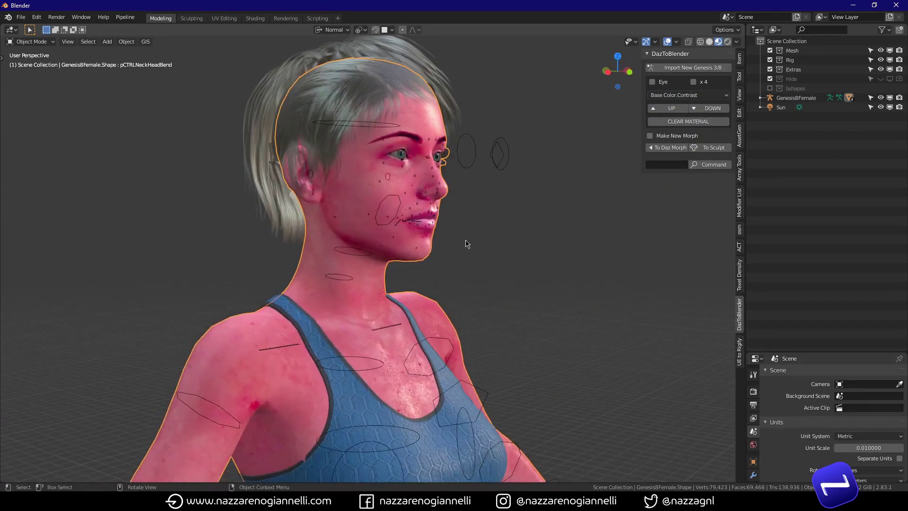
pyautogui.click(661, 123)
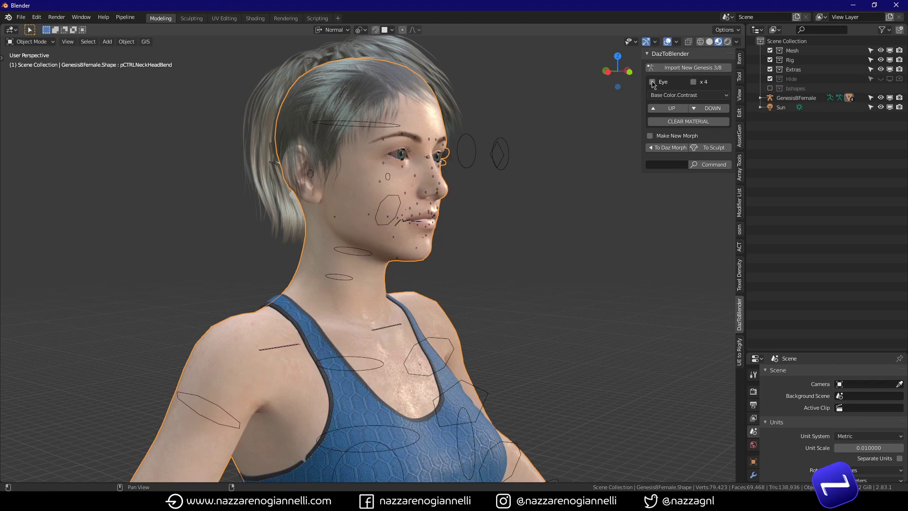
pyautogui.press('KP_Add')
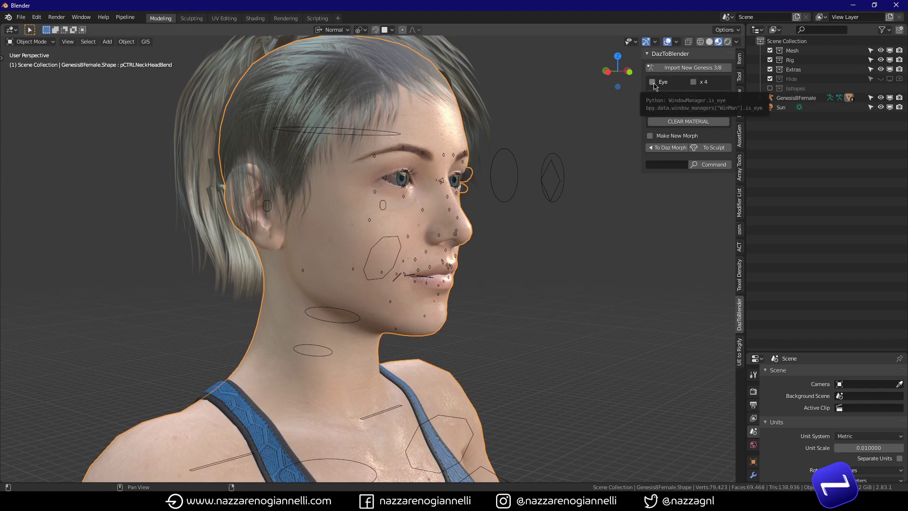
# Step: Enable the Eye option, try raising the eyes' Base Color.Hue by two steps, and clear the adjustment
pyautogui.click(652, 82)
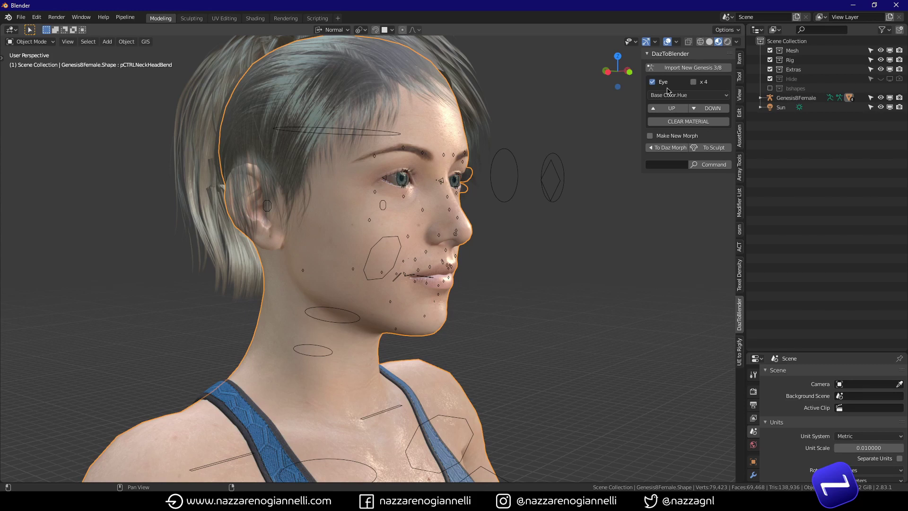
pyautogui.click(653, 84)
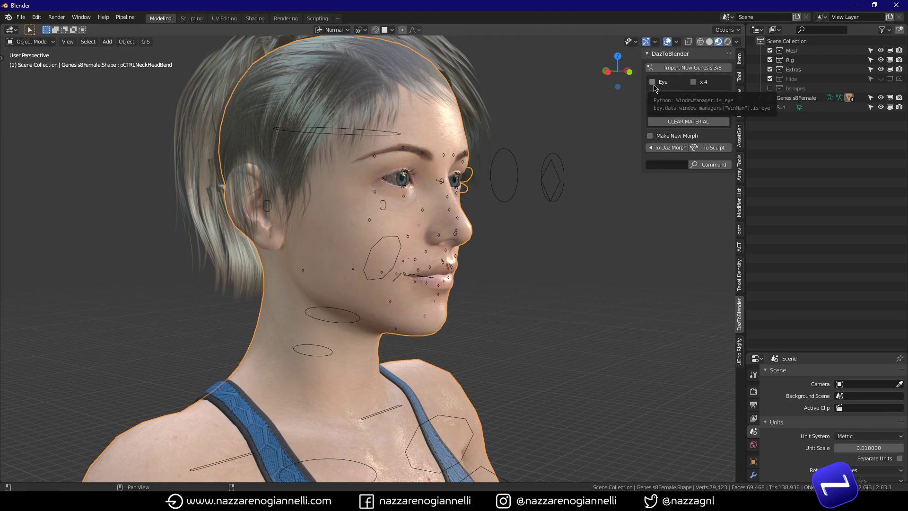
pyautogui.click(653, 84)
pyautogui.click(673, 112)
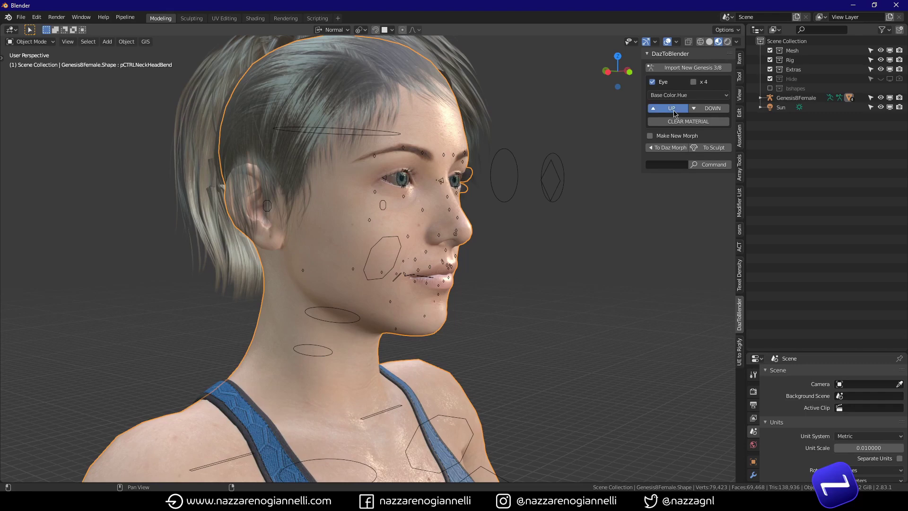
pyautogui.click(674, 113)
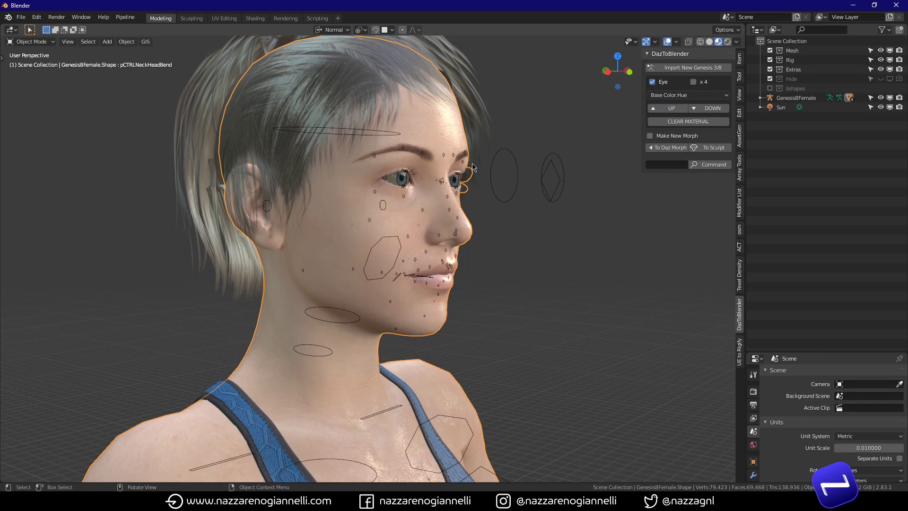
pyautogui.scroll(6, 440, 174)
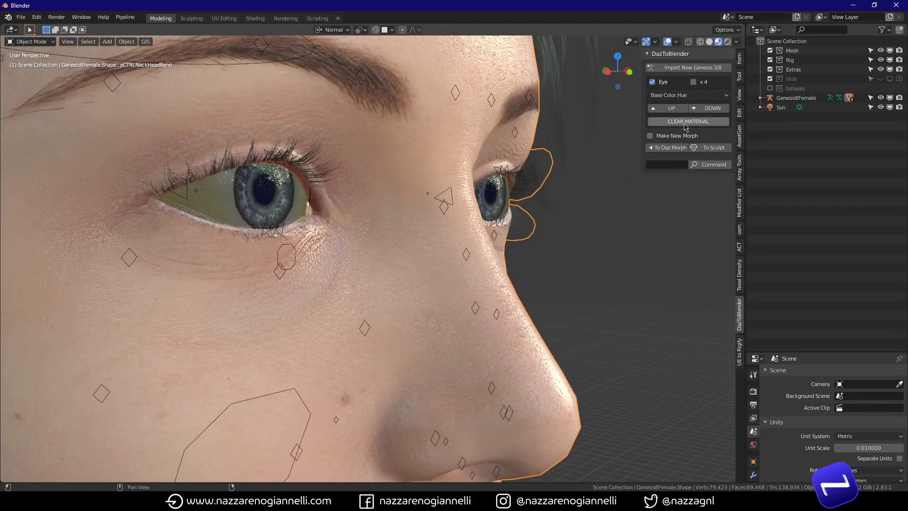
pyautogui.click(674, 122)
# Step: Choose Base Color.Bright for the eye material and raise it by four steps
pyautogui.click(680, 96)
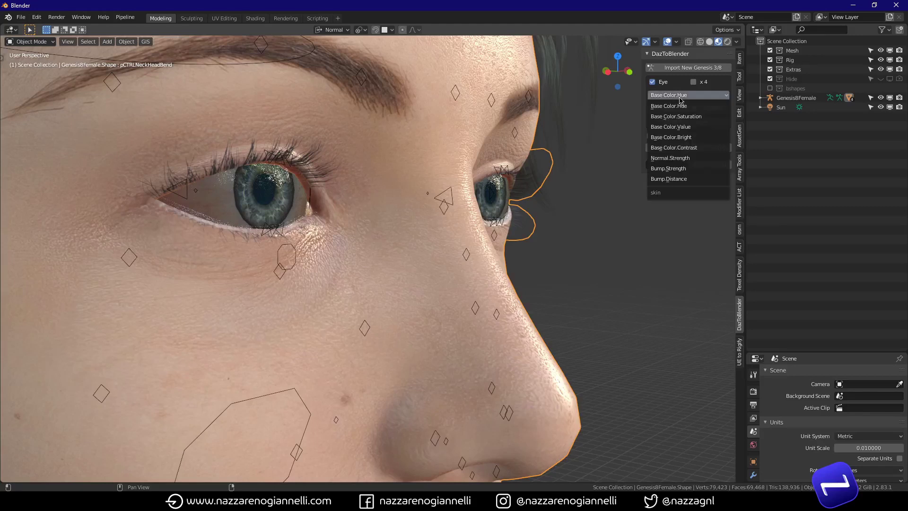
pyautogui.click(682, 137)
pyautogui.click(678, 109)
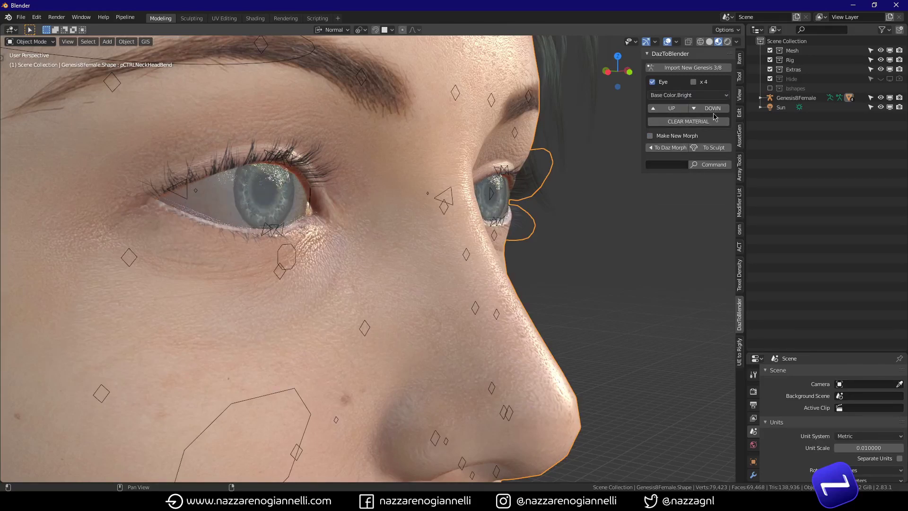
pyautogui.click(681, 109)
pyautogui.click(681, 109)
pyautogui.click(681, 109)
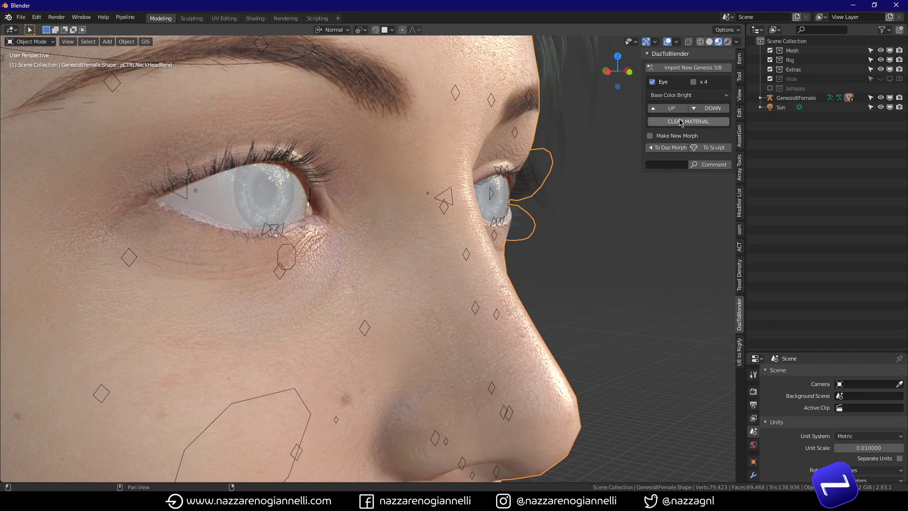
# Step: Clear the eye material adjustments and turn off the Eye option
pyautogui.click(681, 121)
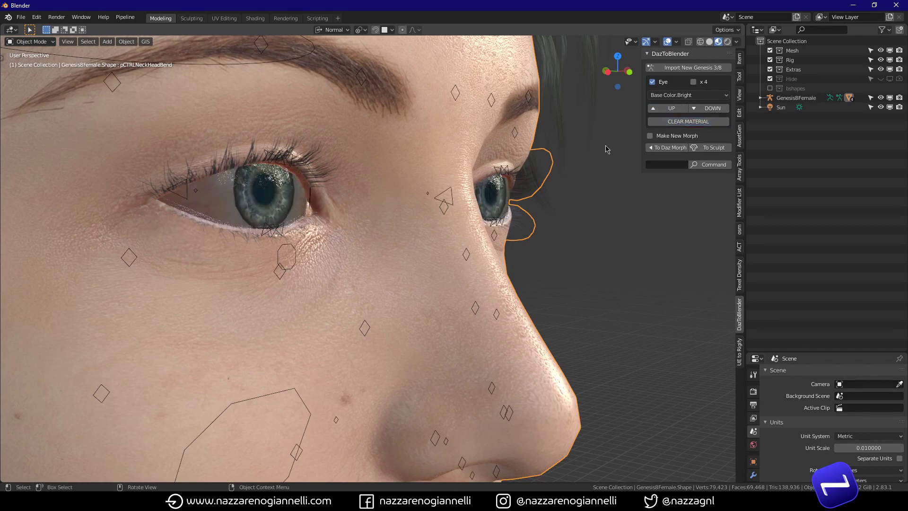
pyautogui.scroll(-8, 606, 149)
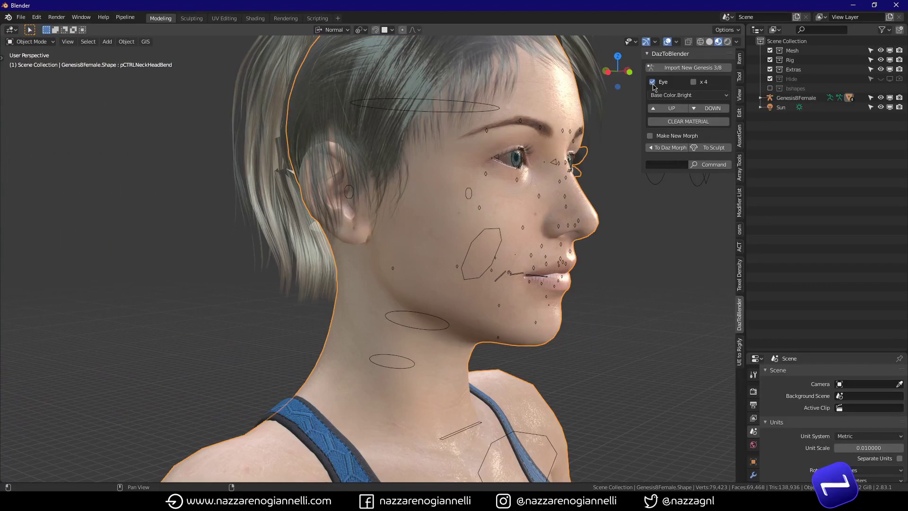
pyautogui.click(652, 82)
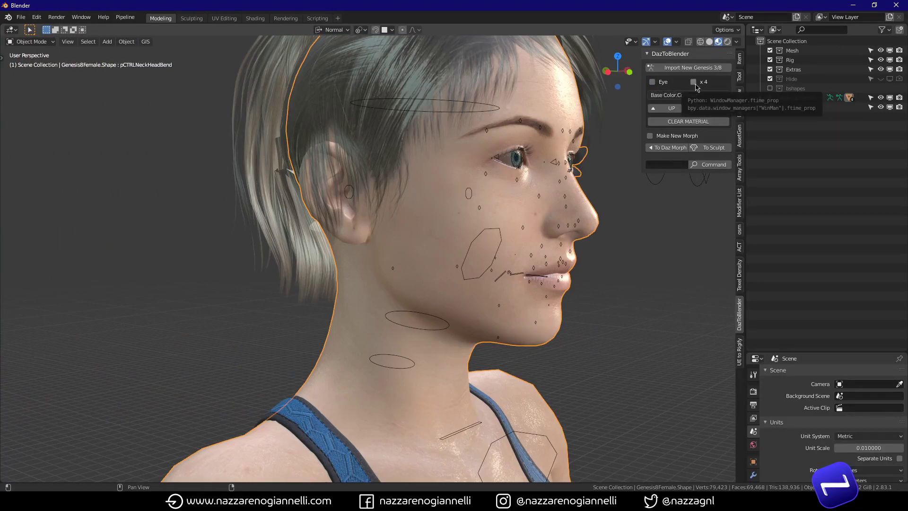
# Step: Enable the x4 multiplier and raise the skin's Base Color.Hue by five steps
pyautogui.click(693, 82)
pyautogui.keyDown('ctrl'); pyautogui.scroll(-1, 688, 95); pyautogui.keyUp('ctrl')
pyautogui.click(676, 108)
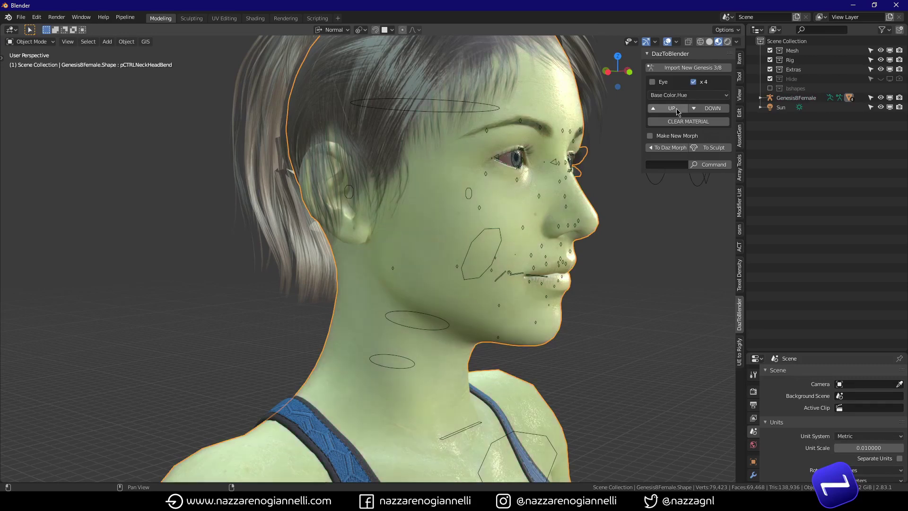
pyautogui.click(677, 109)
pyautogui.click(677, 110)
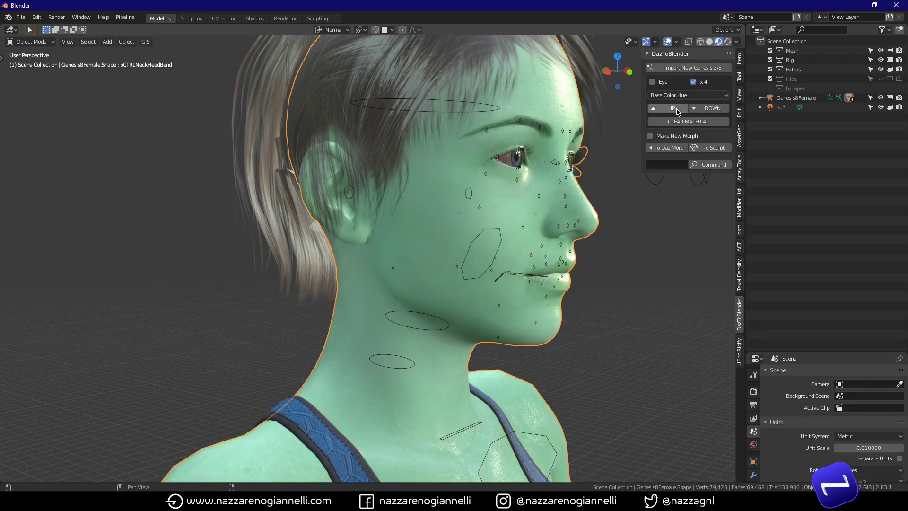
pyautogui.click(676, 109)
pyautogui.click(676, 110)
# Step: Try raising the skin's Base Color.Contrast by several steps at x4 and clear the material adjustments
pyautogui.click(676, 95)
pyautogui.click(677, 114)
pyautogui.click(677, 109)
pyautogui.click(676, 109)
pyautogui.click(676, 109)
pyautogui.click(676, 110)
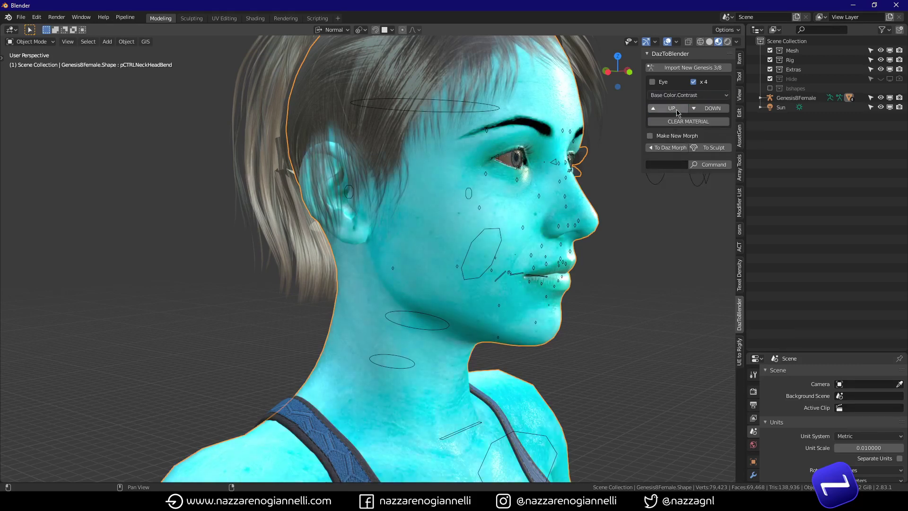
pyautogui.click(676, 109)
pyautogui.click(676, 110)
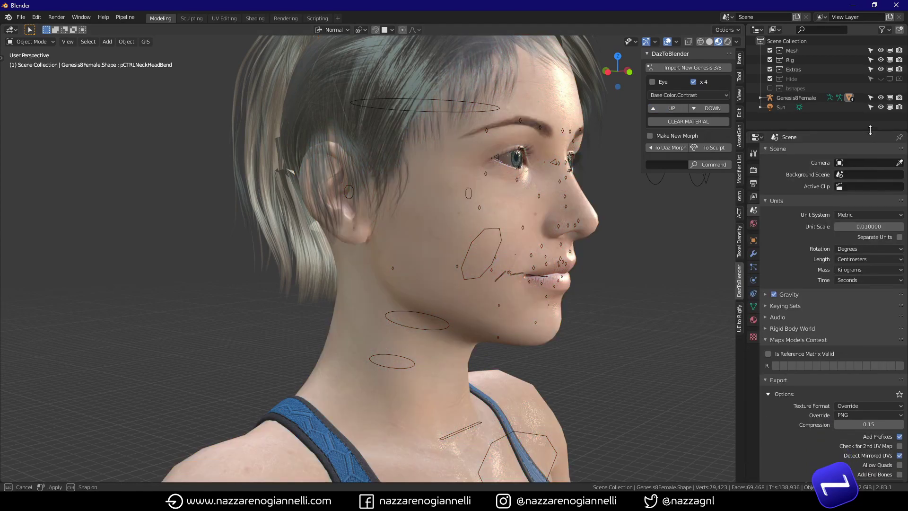
# Step: Enlarge the figure mesh's shape key list and examine the joint-corrective and facial expression keys
pyautogui.click(753, 307)
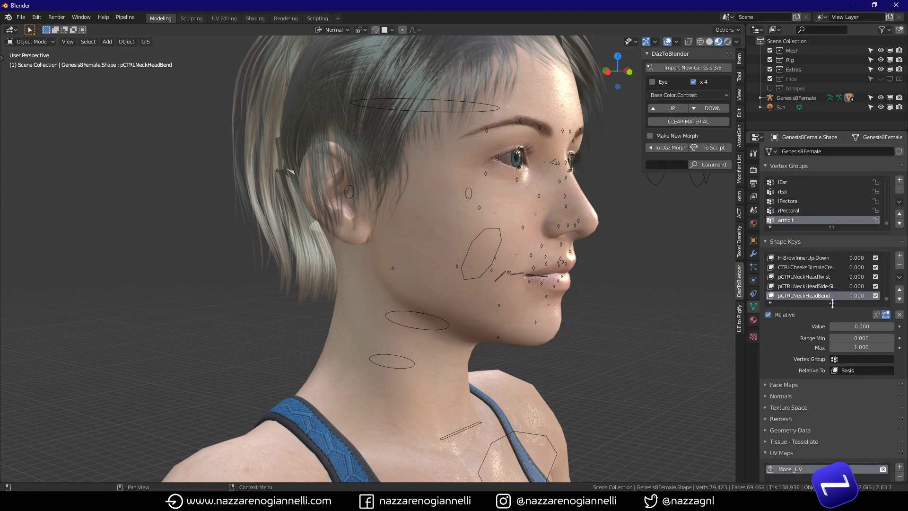
pyautogui.moveTo(832, 303); pyautogui.dragTo(814, 463)
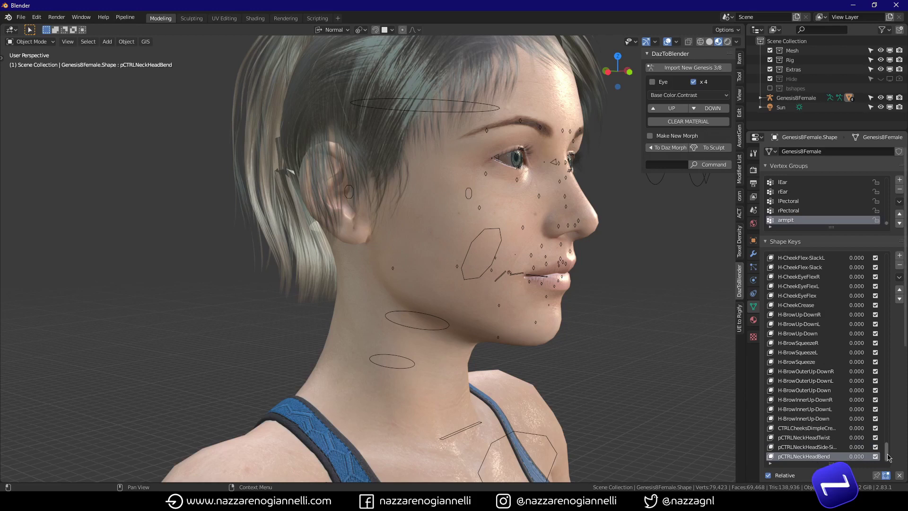
pyautogui.moveTo(887, 456); pyautogui.dragTo(886, 347)
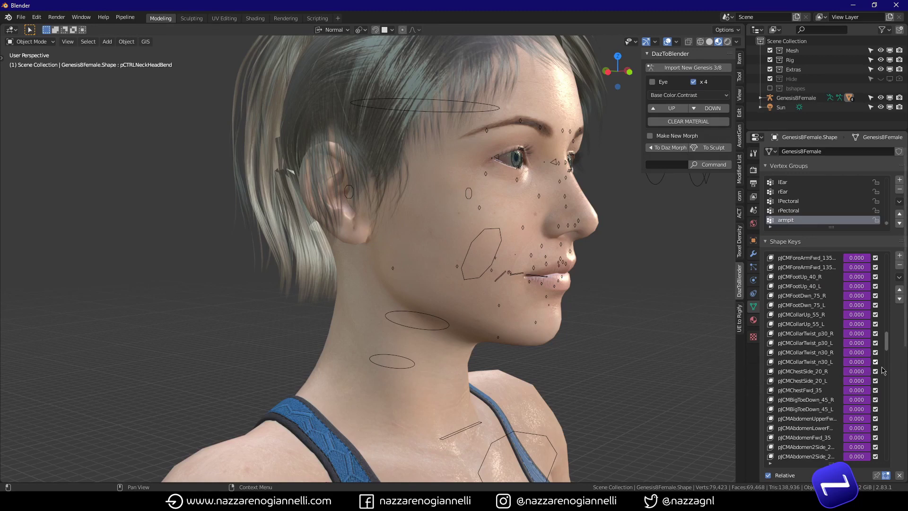
pyautogui.moveTo(887, 351); pyautogui.dragTo(886, 264)
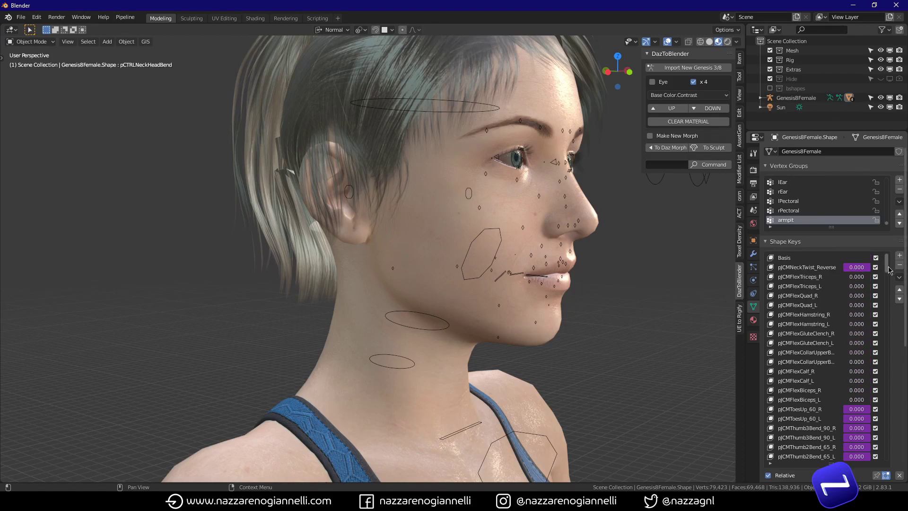
pyautogui.moveTo(888, 270); pyautogui.dragTo(890, 365)
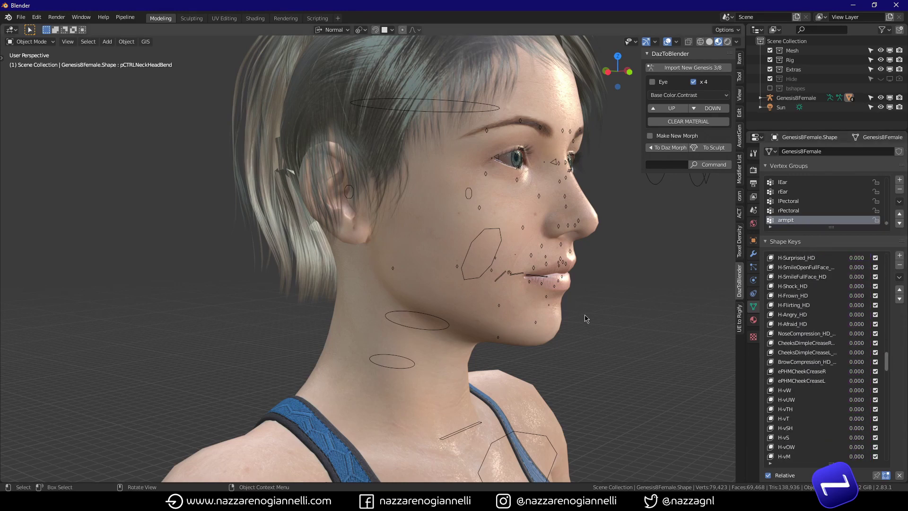
# Step: Try the H-Surprised_HD shape key at 1 and hide the viewport overlays for a clear view of the face
pyautogui.moveTo(587, 326); pyautogui.dragTo(489, 334, button='middle')
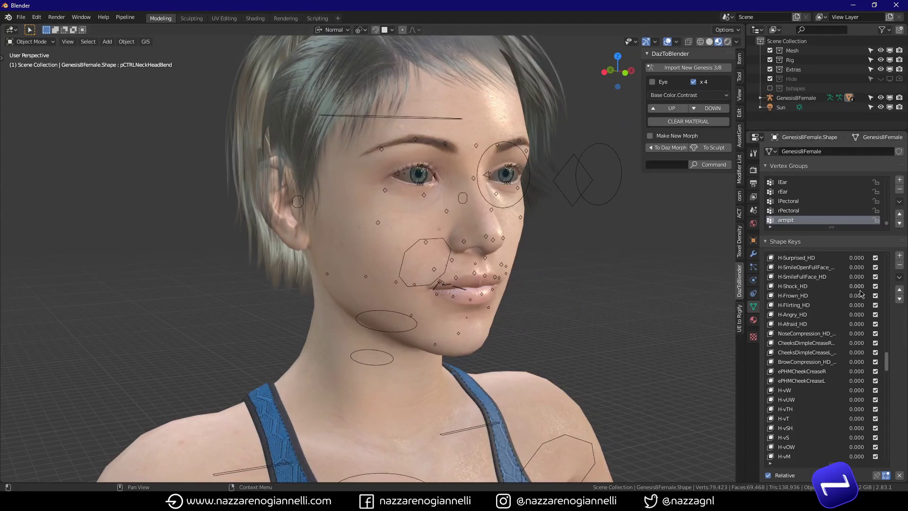
pyautogui.scroll(3, 857, 303)
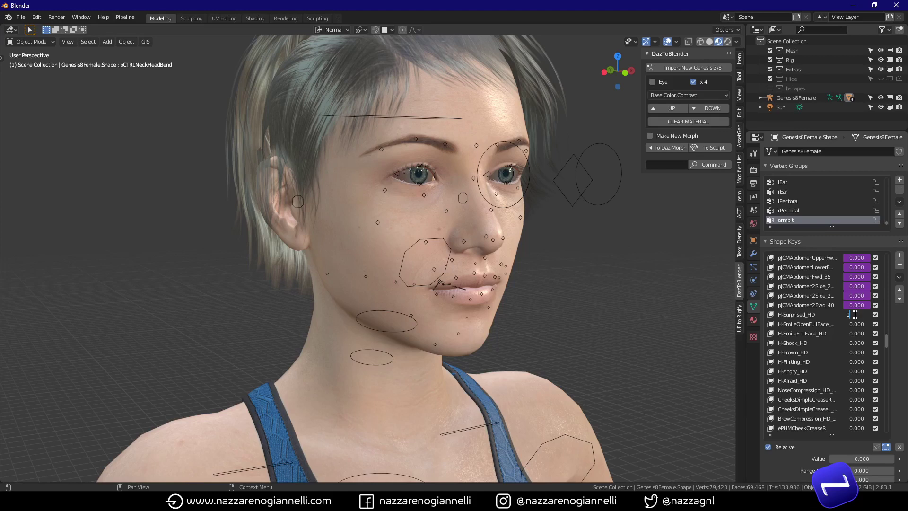
pyautogui.press('Return')
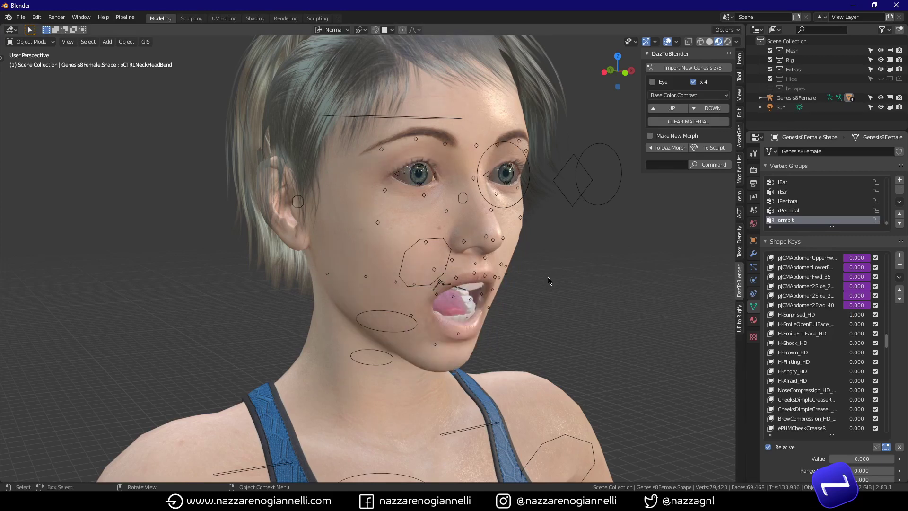
pyautogui.hotkey('shift', 'alt', 'z')
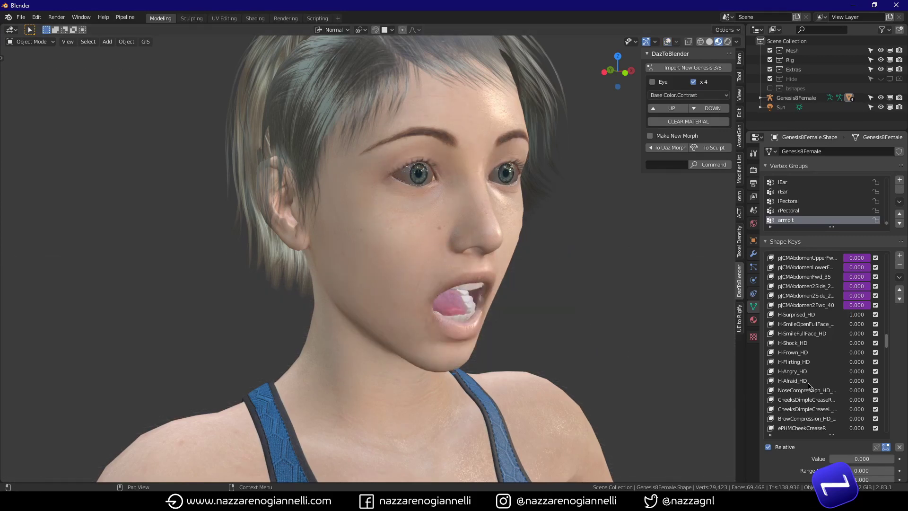
# Step: Set the H-Shock_HD shape key to 1 and return H-Surprised_HD to 0
pyautogui.click(858, 344)
pyautogui.write('1')
pyautogui.press('Return')
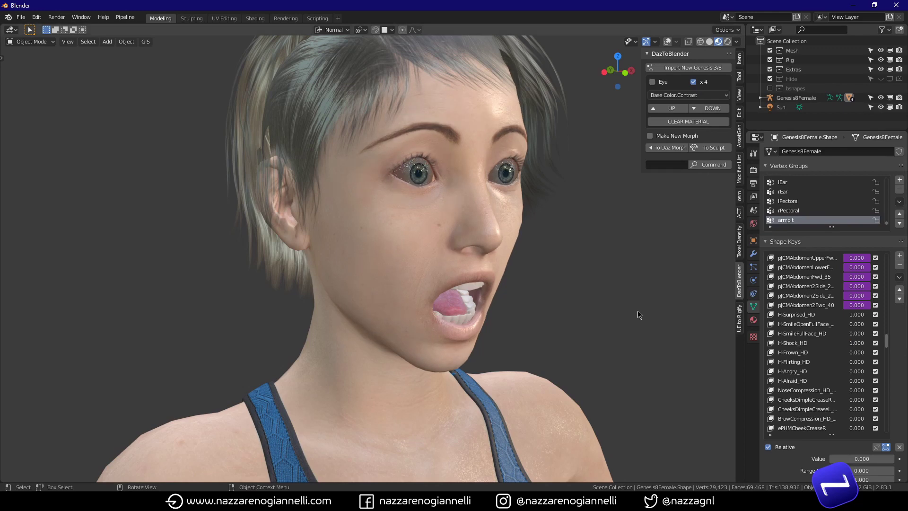
pyautogui.moveTo(637, 312); pyautogui.dragTo(562, 286, button='middle')
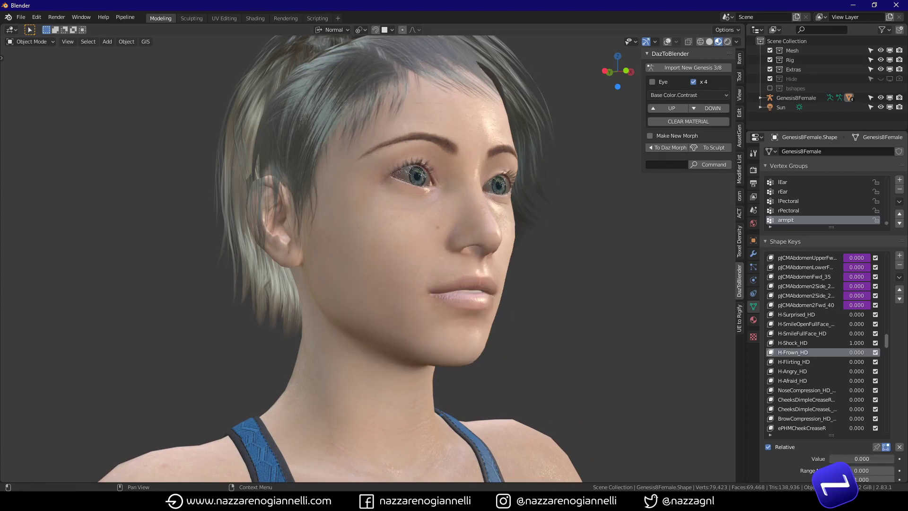
# Step: Set the H-Frown_HD and H-Angry_HD shape keys to 1
pyautogui.moveTo(844, 459); pyautogui.dragTo(904, 459)
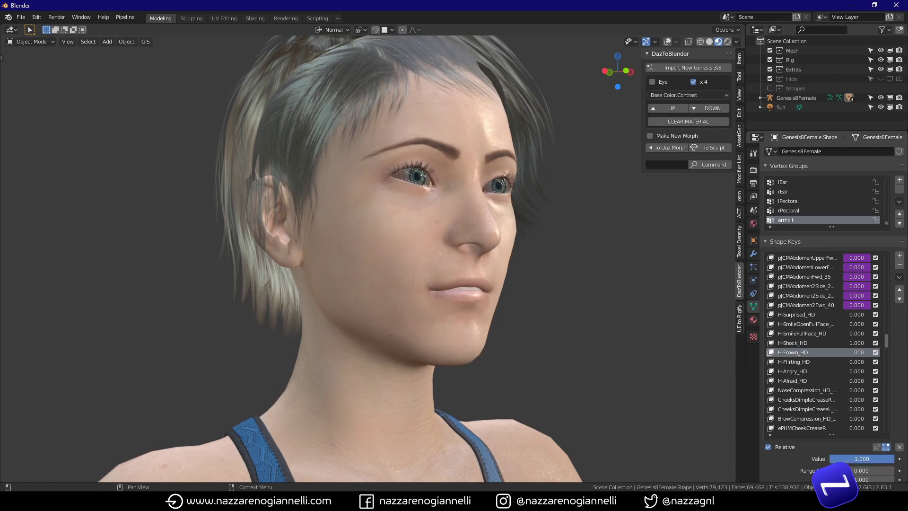
pyautogui.click(789, 372)
pyautogui.moveTo(843, 459); pyautogui.dragTo(874, 459)
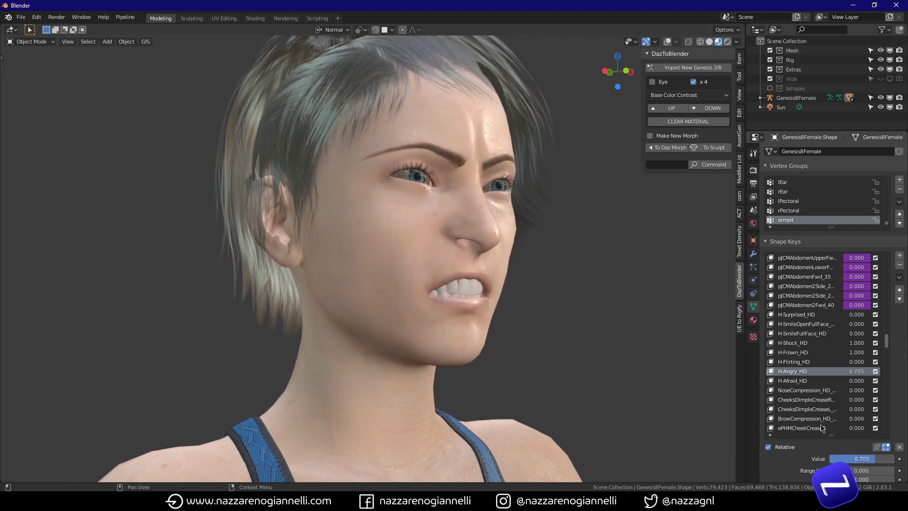
pyautogui.moveTo(667, 352); pyautogui.dragTo(679, 356, button='middle')
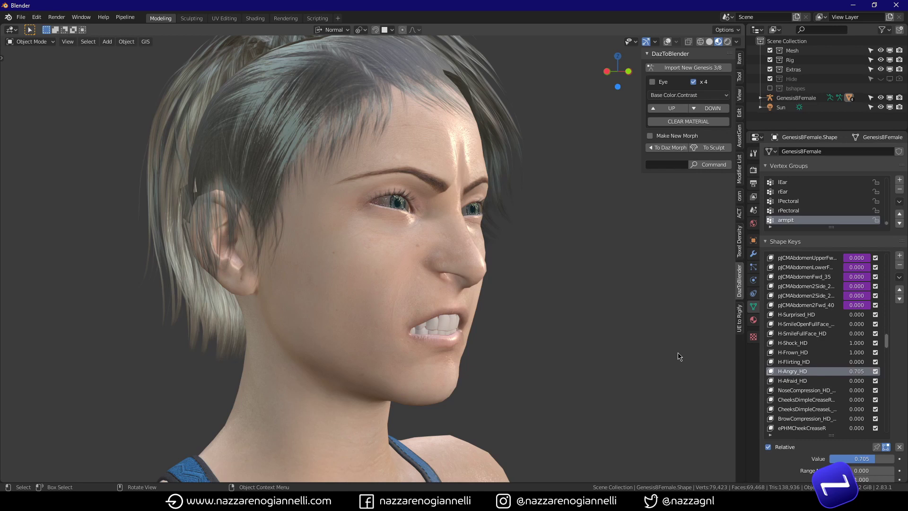
pyautogui.moveTo(851, 371); pyautogui.dragTo(865, 371)
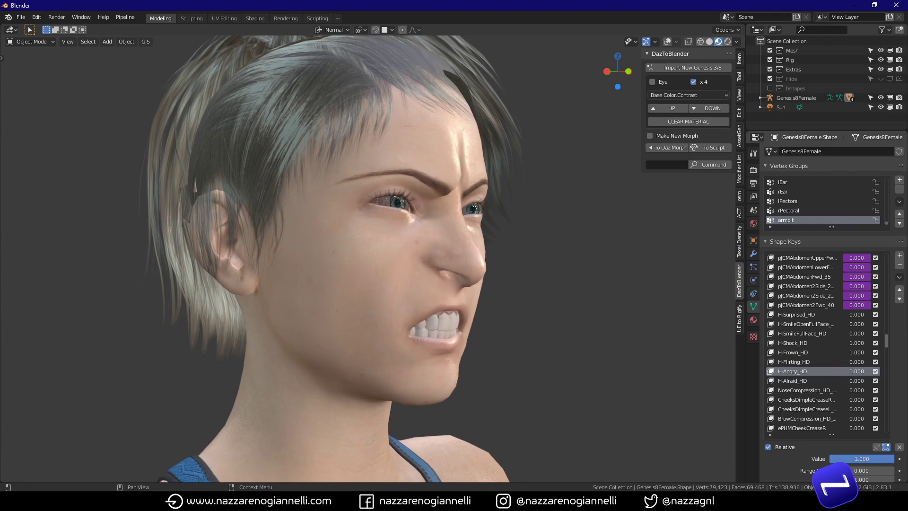
# Step: Examine the expression and full body from several angles, and show the viewport overlays again
pyautogui.moveTo(555, 345); pyautogui.dragTo(525, 257, button='middle')
pyautogui.scroll(-8, 491, 350)
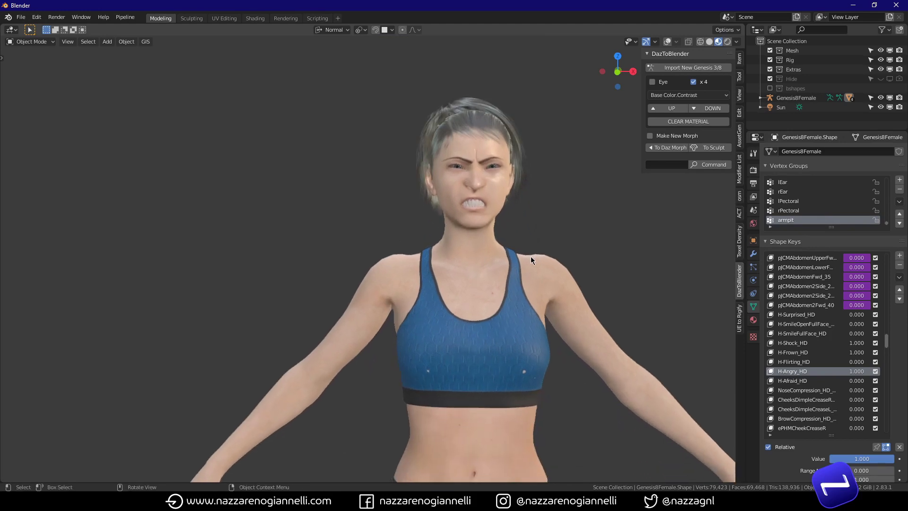
pyautogui.scroll(4, 411, 283)
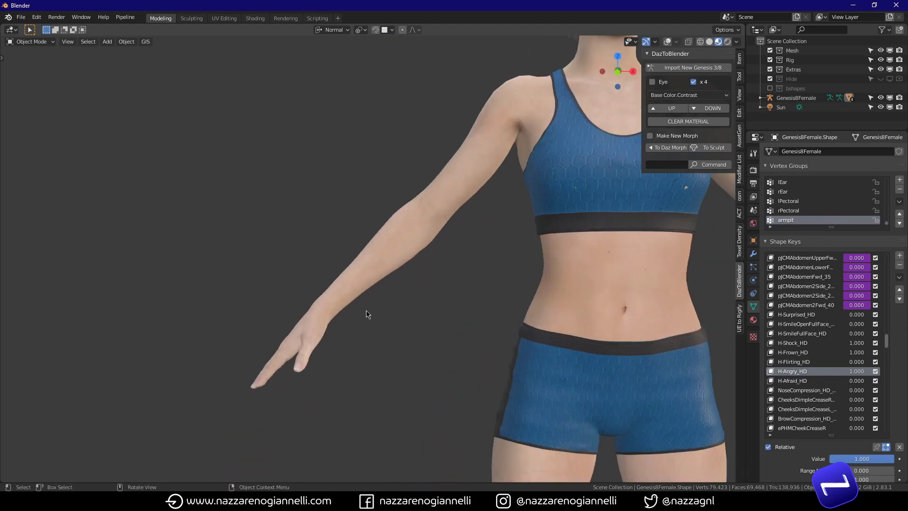
pyautogui.scroll(-4, 369, 314)
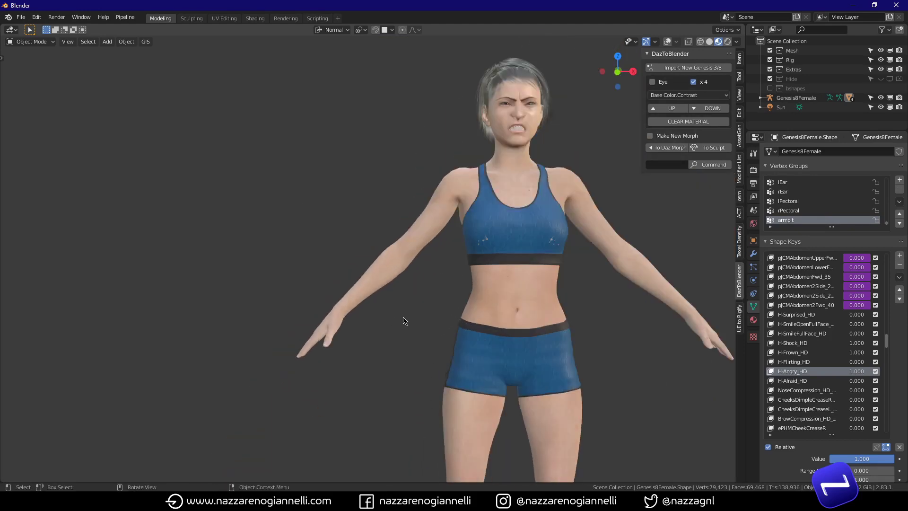
pyautogui.moveTo(404, 317); pyautogui.dragTo(492, 310, button='middle')
pyautogui.scroll(8, 490, 329)
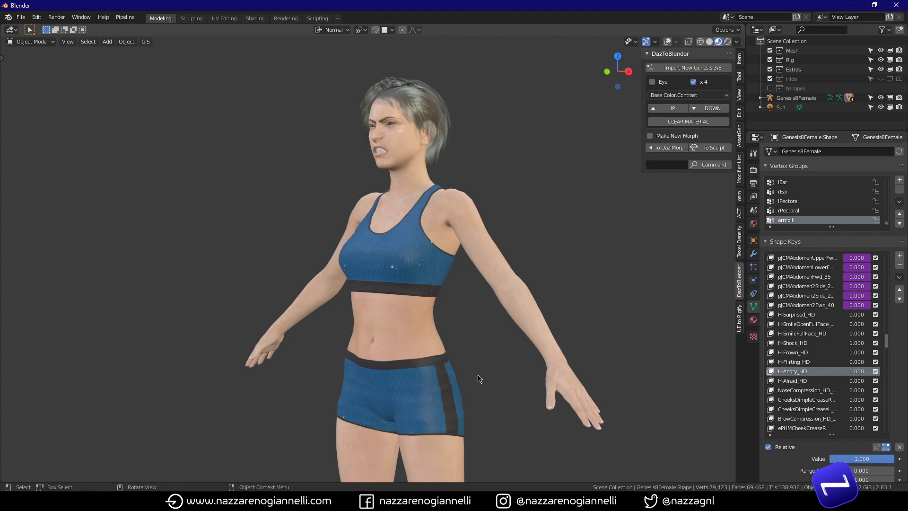
pyautogui.hotkey('shift', 'alt', 'z')
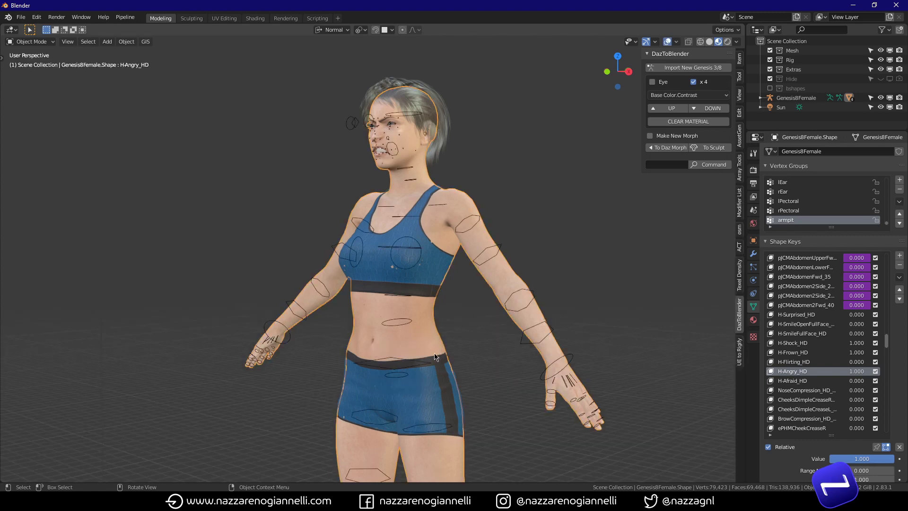
pyautogui.moveTo(435, 357); pyautogui.dragTo(473, 356, button='middle')
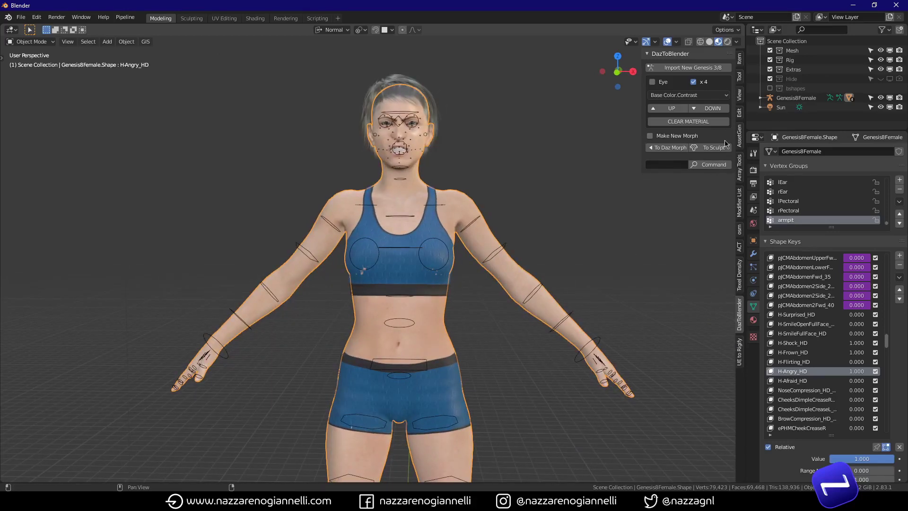
# Step: Search the shape keys for "smile" with the DazToBlender command and cycle through the matching keys
pyautogui.click(656, 165)
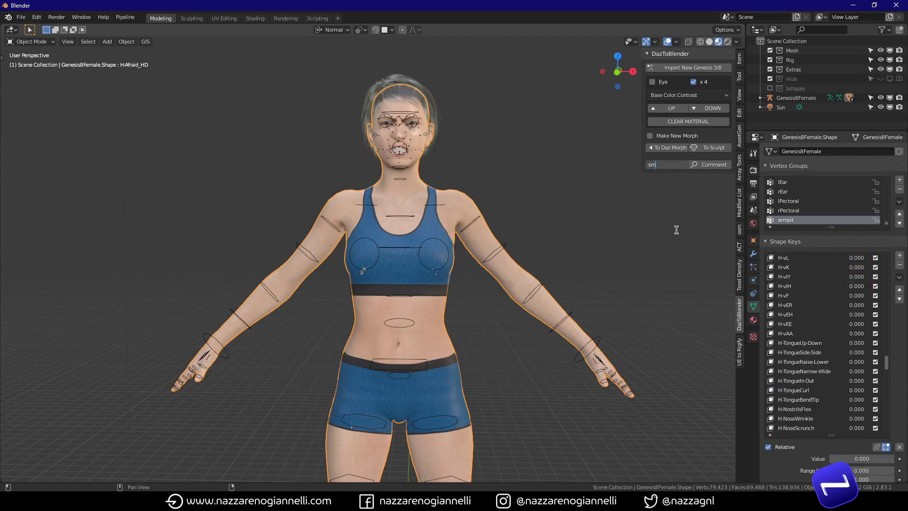
pyautogui.press('Return')
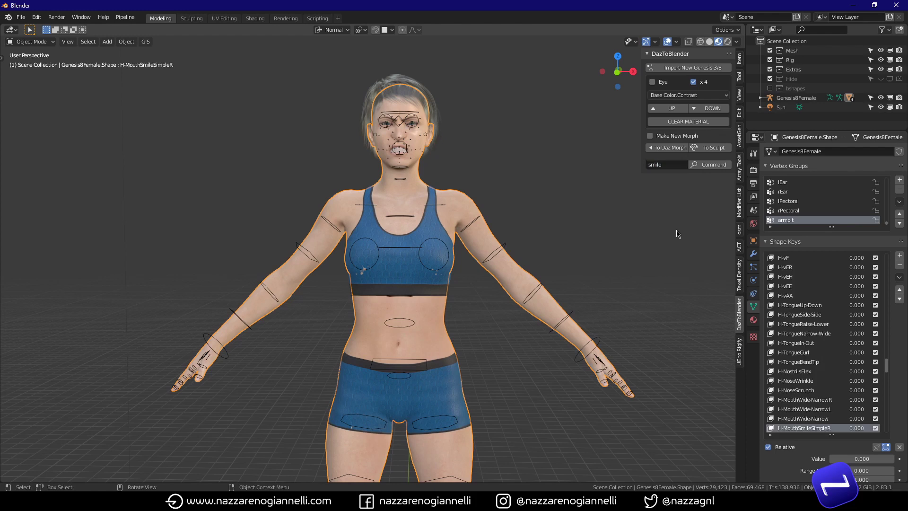
pyautogui.click(725, 168)
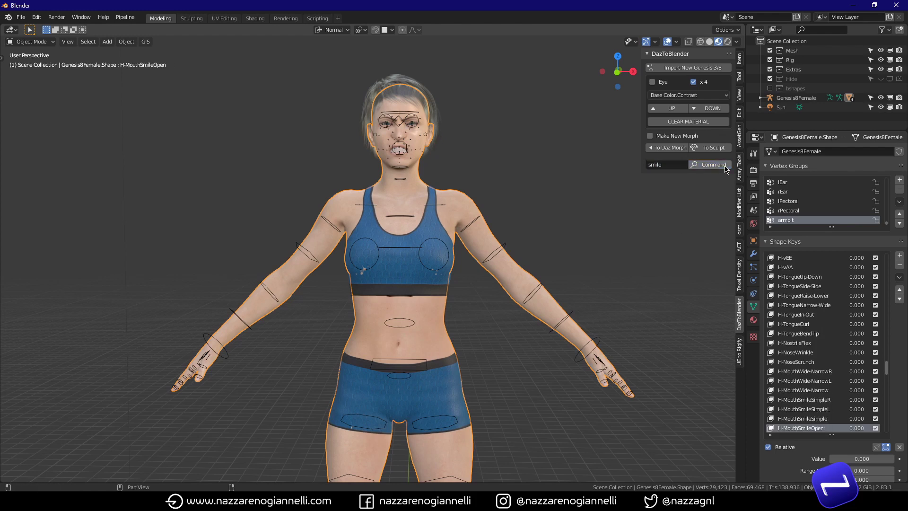
pyautogui.click(726, 169)
pyautogui.click(725, 167)
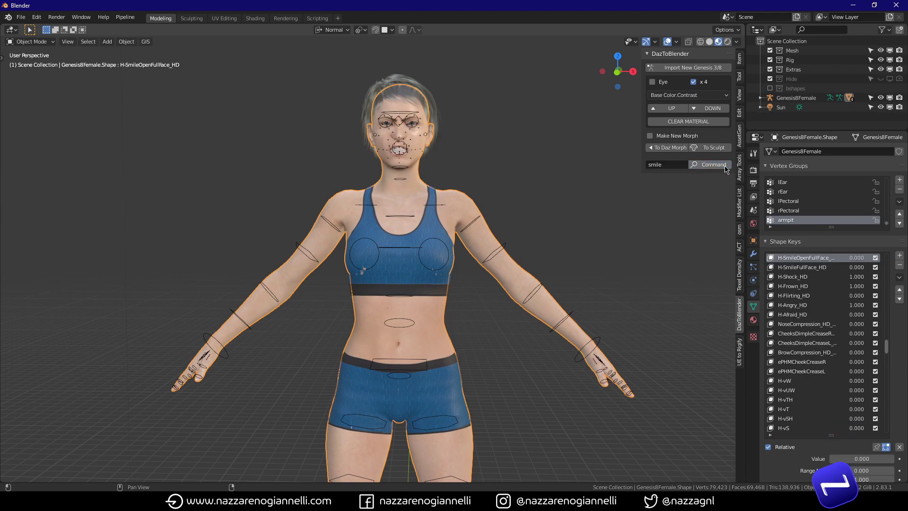
pyautogui.click(725, 167)
pyautogui.click(725, 167)
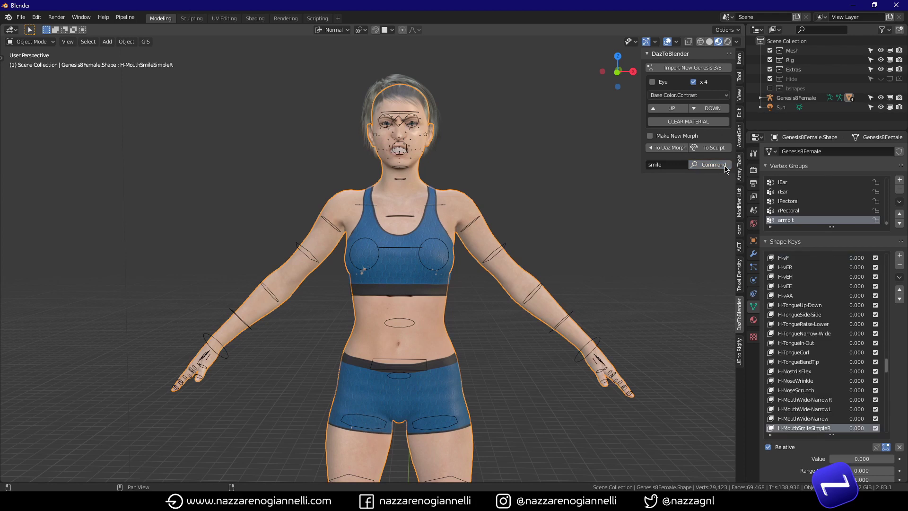
pyautogui.click(726, 166)
pyautogui.click(726, 167)
pyautogui.click(726, 167)
pyautogui.click(725, 167)
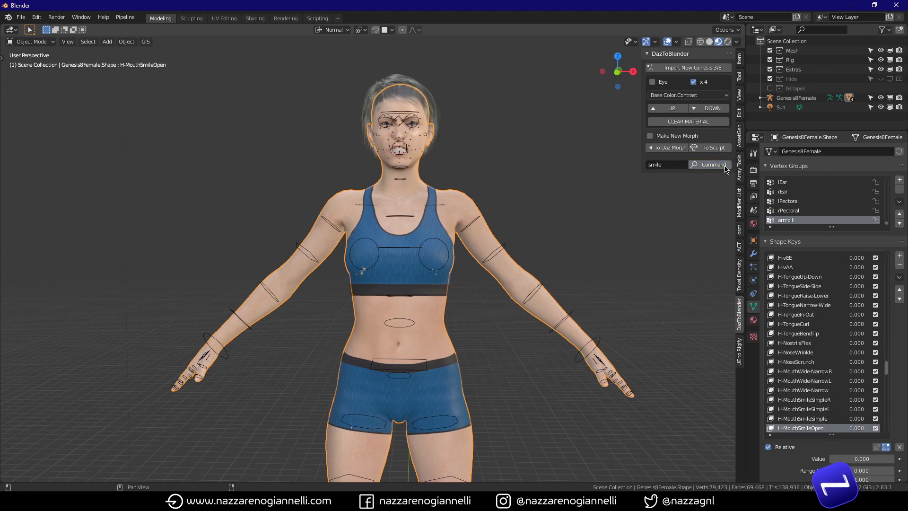
pyautogui.click(726, 166)
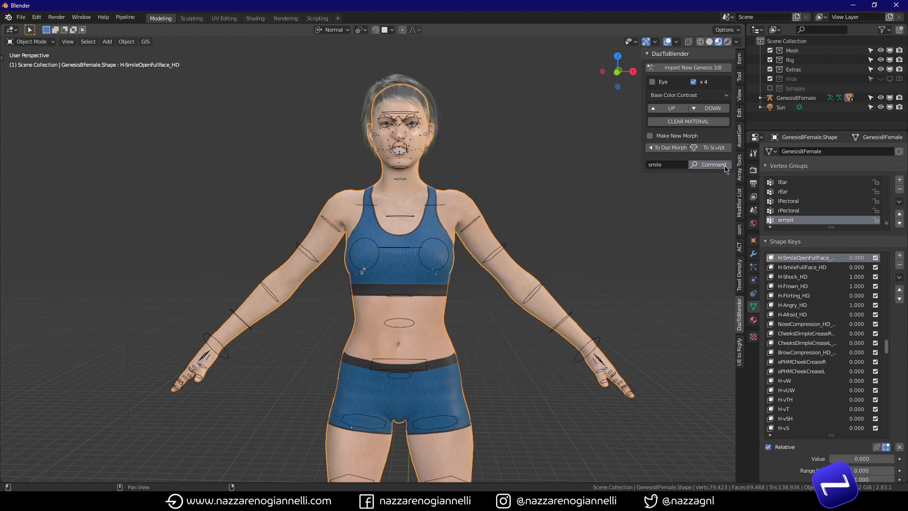
pyautogui.click(718, 165)
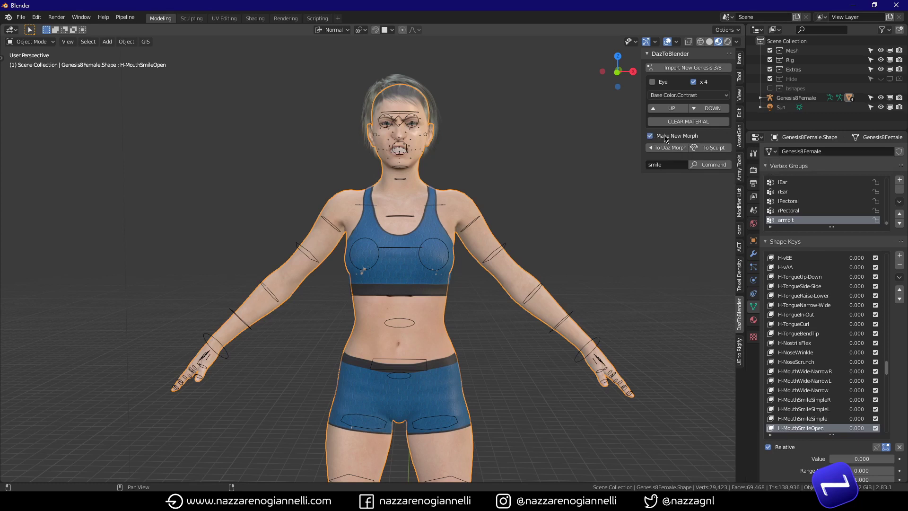
# Step: With Make New Morph enabled, send the figure to Sculpt Mode and widen the brush toolbar to show the tool names
pyautogui.click(712, 147)
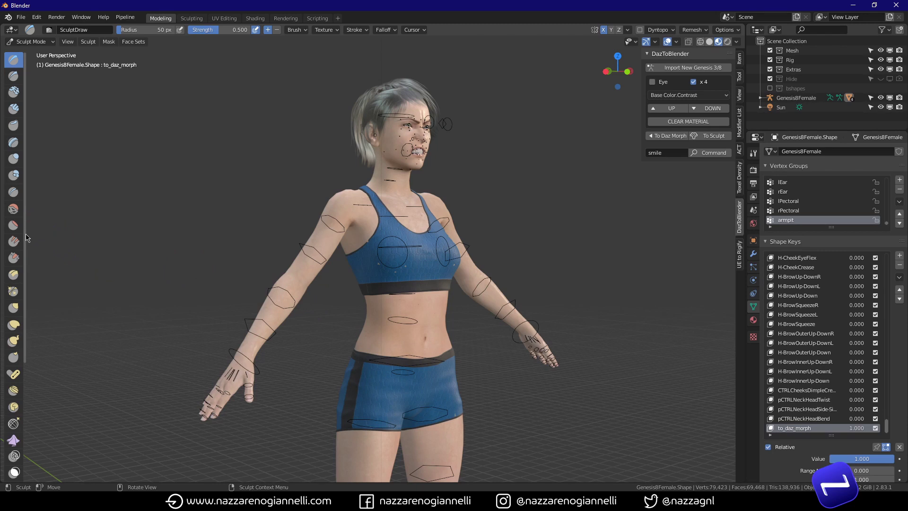
pyautogui.moveTo(27, 234); pyautogui.dragTo(76, 242)
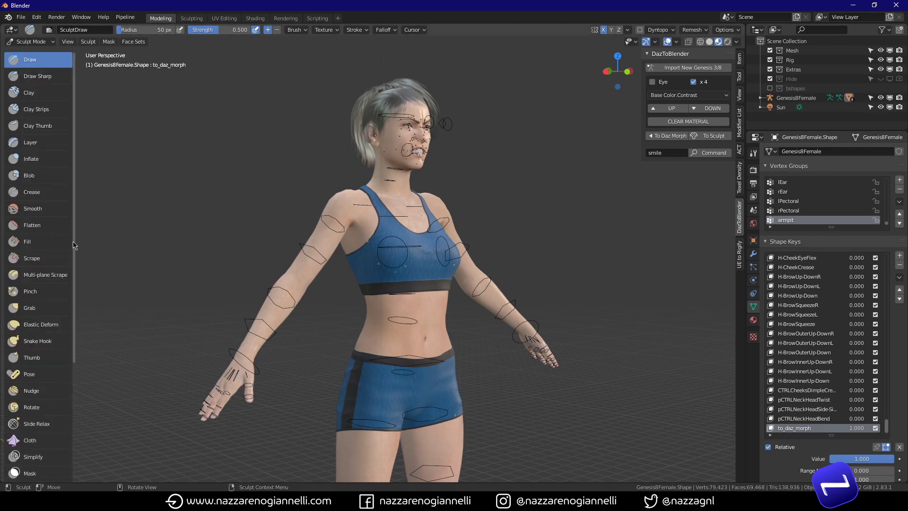
# Step: Choose the Inflate brush and set its radius to 86 px
pyautogui.click(47, 159)
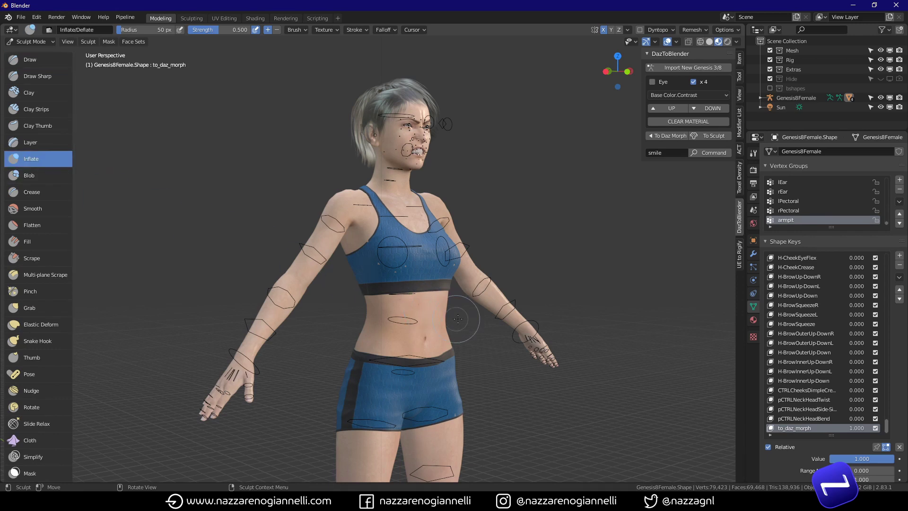
pyautogui.moveTo(458, 318); pyautogui.dragTo(435, 313, button='middle')
pyautogui.press('f')
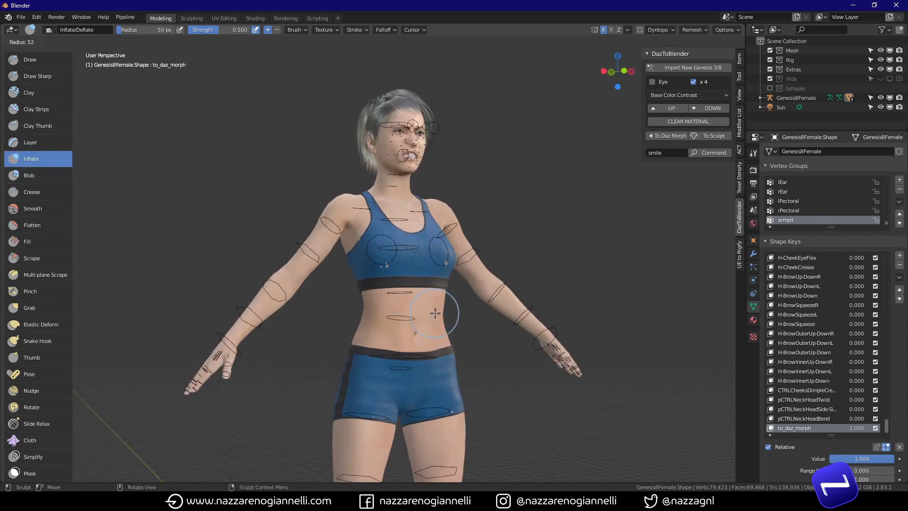
pyautogui.click(475, 314)
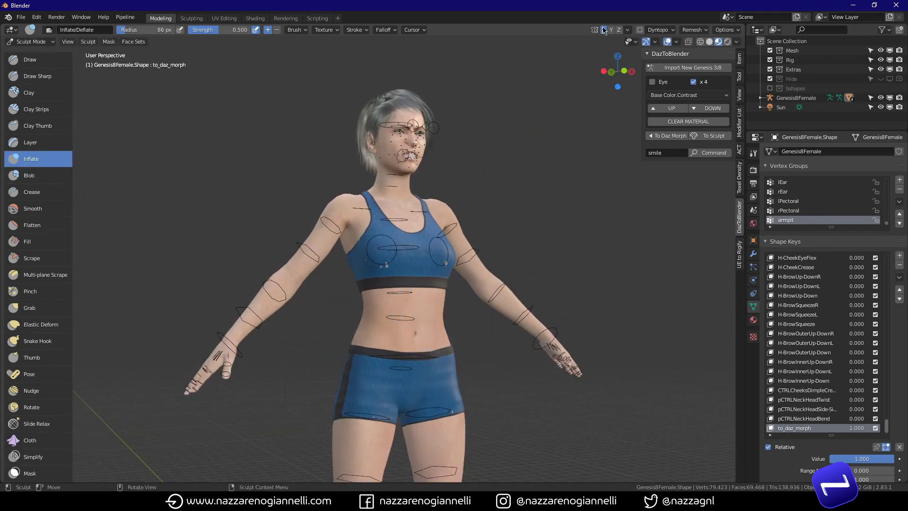
# Step: Inflate the figure's abdomen into a rounded, pregnant-looking belly on the to_daz_morph shape key, checking it from the front and side
pyautogui.moveTo(529, 215); pyautogui.dragTo(478, 163, button='middle')
pyautogui.scroll(2, 438, 173)
pyautogui.scroll(3, 429, 184)
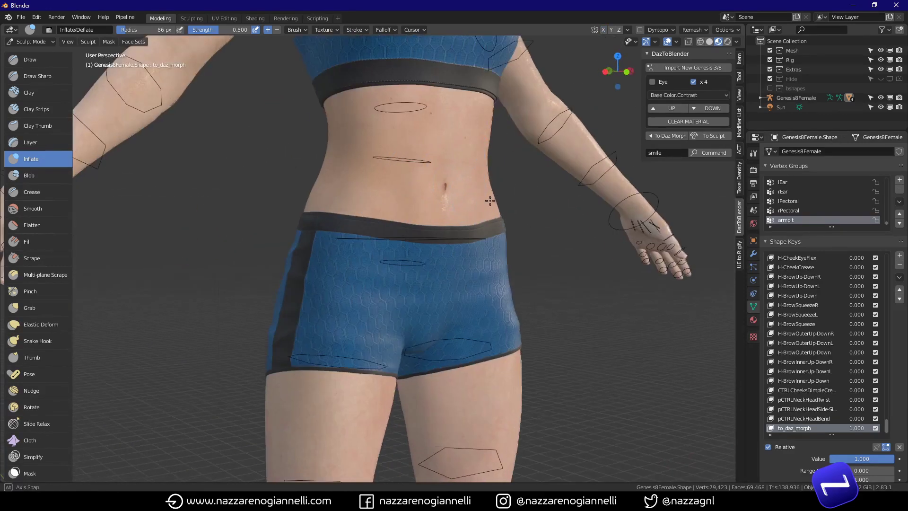
pyautogui.scroll(-3, 470, 207)
pyautogui.scroll(-2, 471, 206)
pyautogui.moveTo(471, 206)
pyautogui.mouseDown(button='middle')
pyautogui.moveTo(458, 211)
pyautogui.moveTo(462, 186)
pyautogui.moveTo(464, 205)
pyautogui.moveTo(487, 221)
pyautogui.moveTo(314, 203)
pyautogui.mouseUp(button='middle')
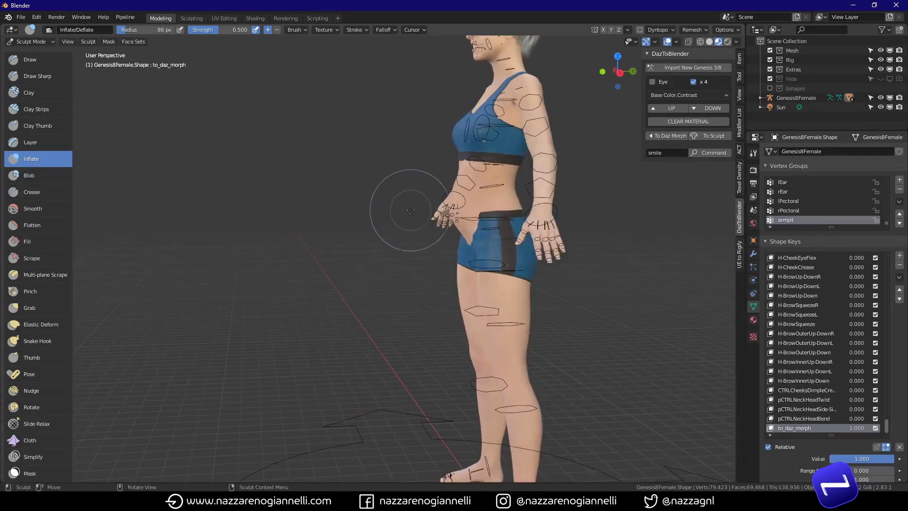
pyautogui.moveTo(399, 209)
pyautogui.mouseDown(button='middle')
pyautogui.moveTo(549, 215)
pyautogui.moveTo(537, 213)
pyautogui.mouseUp(button='middle')
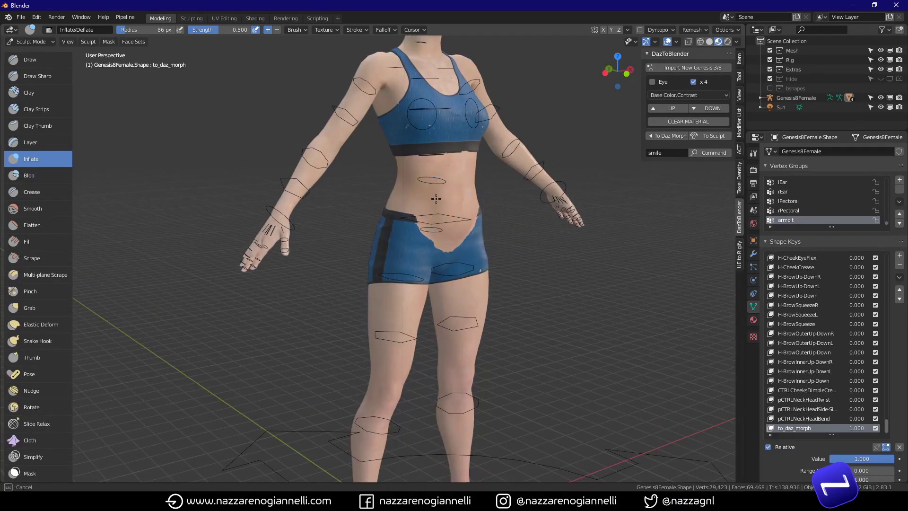
pyautogui.moveTo(465, 222)
pyautogui.mouseDown(button='middle')
pyautogui.moveTo(468, 197)
pyautogui.moveTo(543, 204)
pyautogui.moveTo(443, 207)
pyautogui.moveTo(516, 203)
pyautogui.moveTo(473, 236)
pyautogui.moveTo(470, 267)
pyautogui.mouseUp(button='middle')
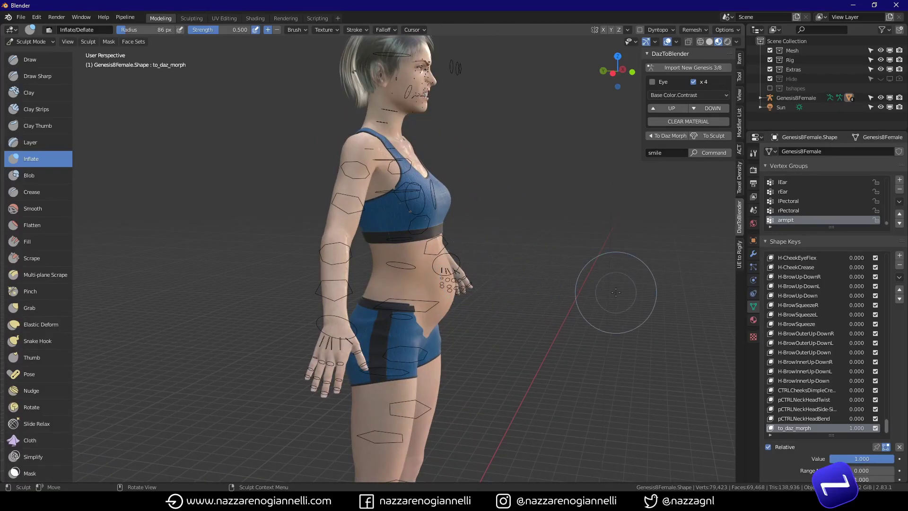
# Step: Return the figure to Object Mode, leave the to_daz_morph value at 1, and export the shape with To Daz Morph
pyautogui.hotkey('ctrl', 'Tab')
pyautogui.click(441, 285)
pyautogui.moveTo(475, 302)
pyautogui.mouseDown(button='middle')
pyautogui.moveTo(435, 308)
pyautogui.moveTo(464, 310)
pyautogui.mouseUp(button='middle')
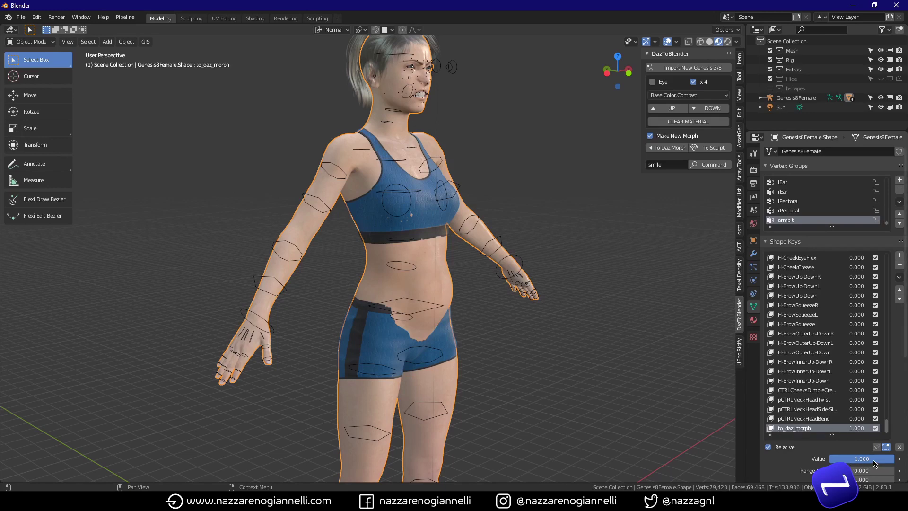
pyautogui.moveTo(874, 464); pyautogui.dragTo(892, 458)
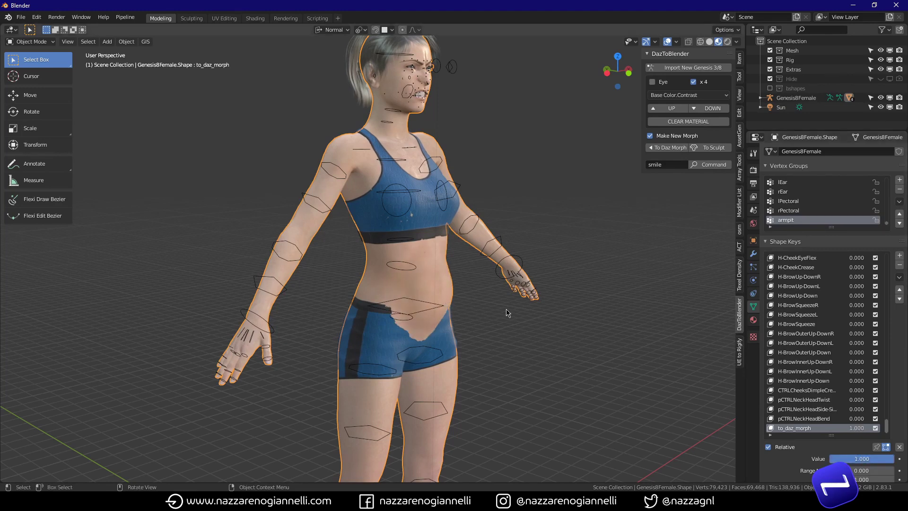
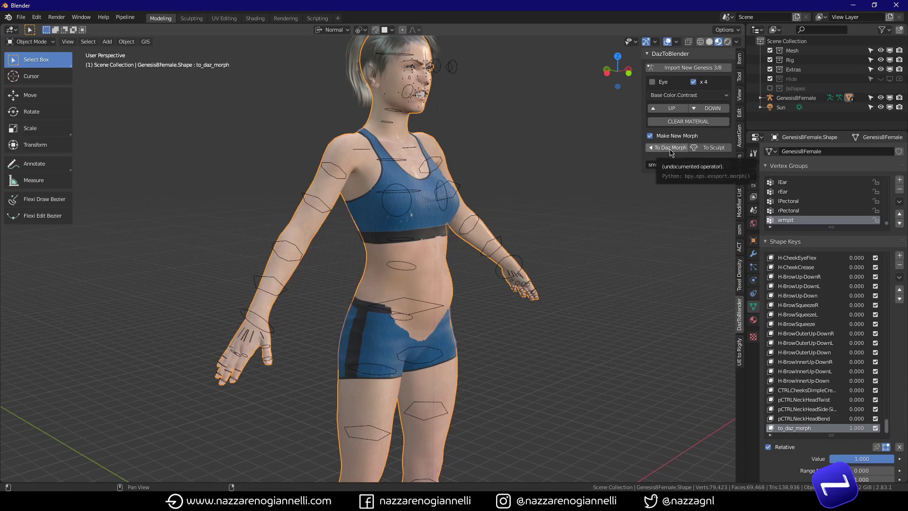
pyautogui.click(670, 150)
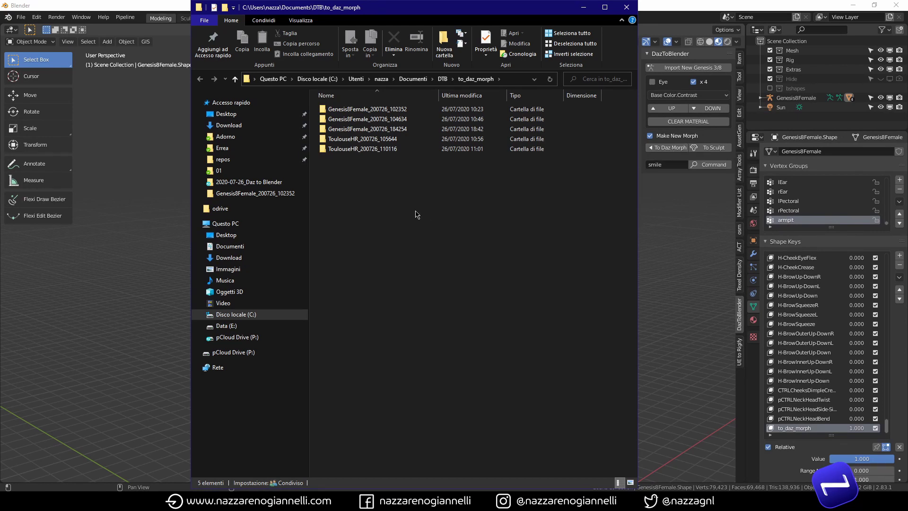
# Step: In the DTB folder, open to_daz_morph.obj from to_daz_morph/Genesis8Female_200726_184254 in Autodesk FBX Review
pyautogui.click(442, 79)
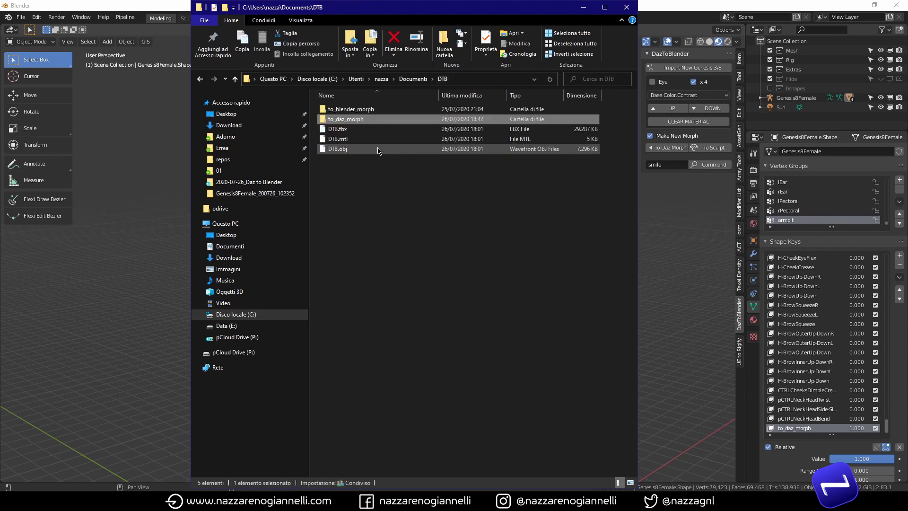
pyautogui.click(371, 199)
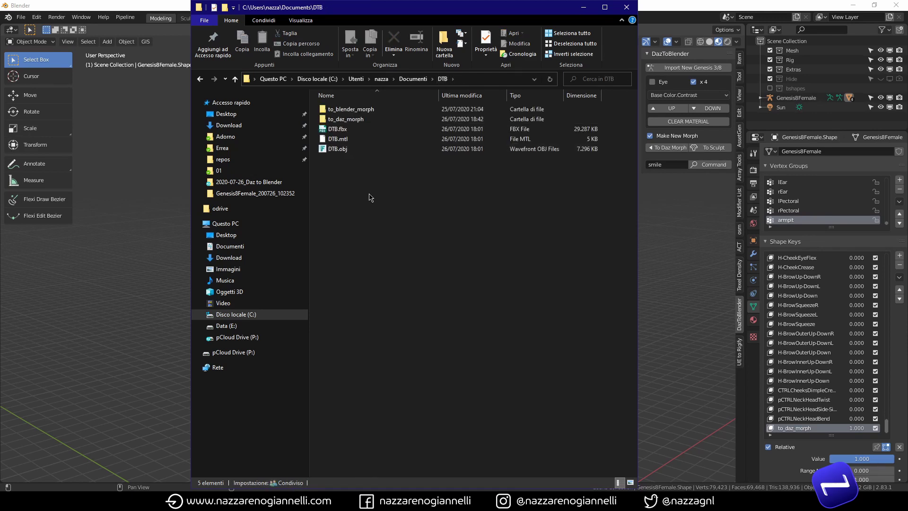
pyautogui.doubleClick(355, 121)
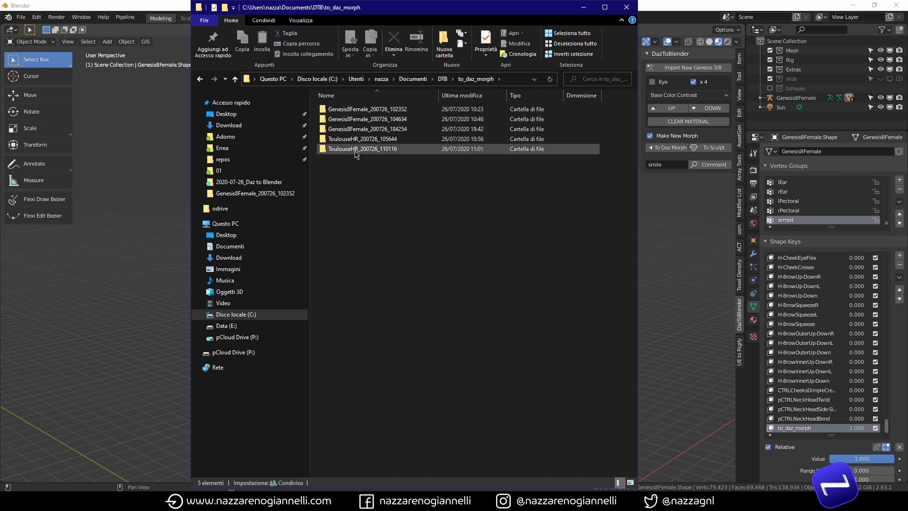
pyautogui.click(362, 133)
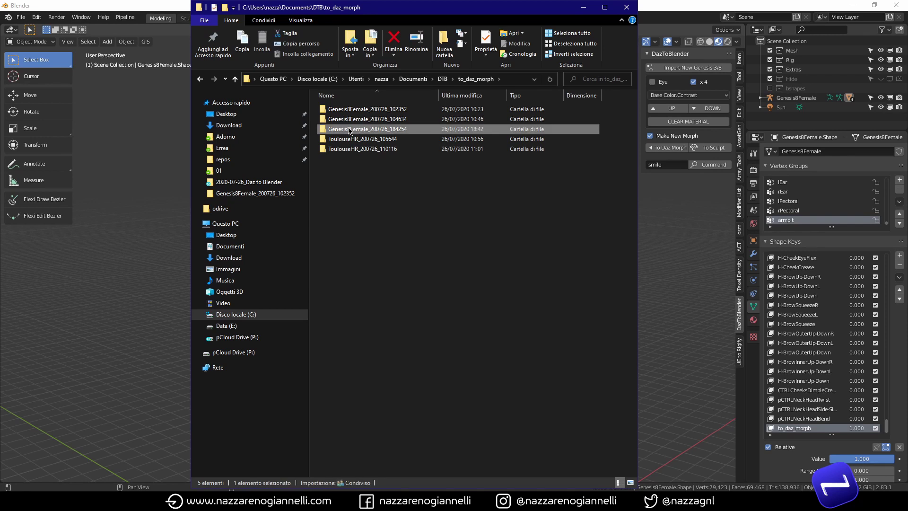
pyautogui.doubleClick(402, 129)
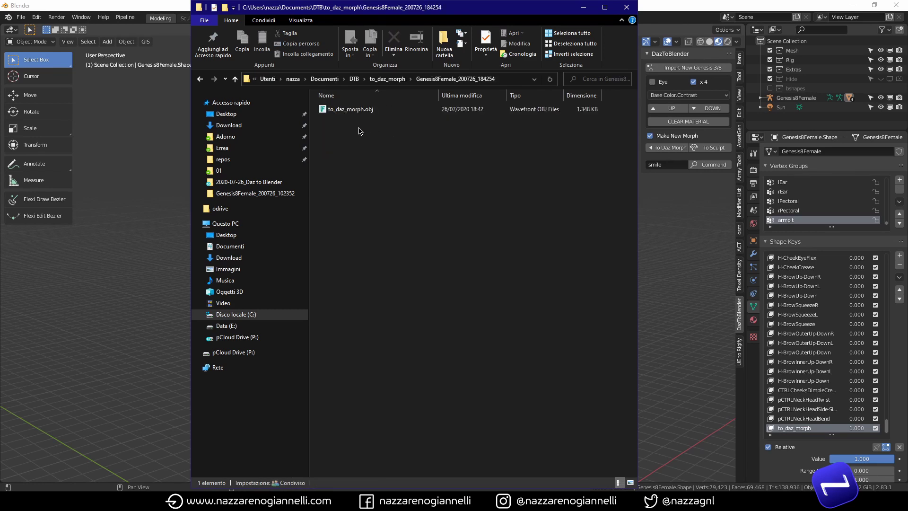
pyautogui.doubleClick(360, 111)
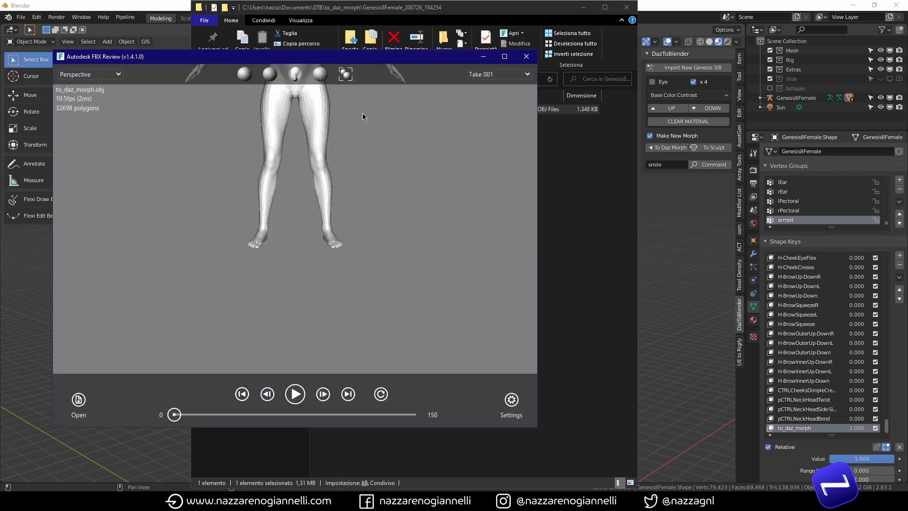
# Step: Examine the exported mesh's belly, head and full body from several angles
pyautogui.moveTo(299, 134); pyautogui.dragTo(354, 196)
pyautogui.moveTo(332, 178); pyautogui.dragTo(343, 229, button='middle')
pyautogui.moveTo(344, 228); pyautogui.dragTo(372, 243)
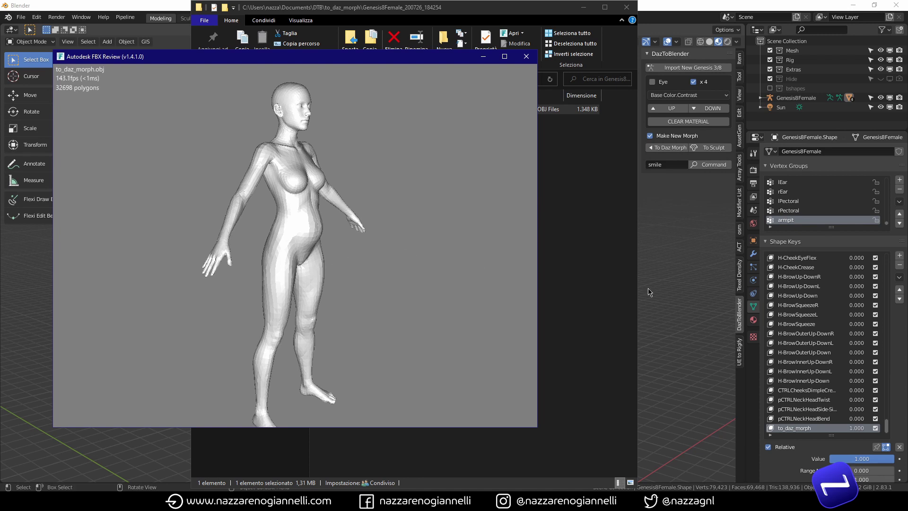
pyautogui.moveTo(368, 222); pyautogui.dragTo(273, 213)
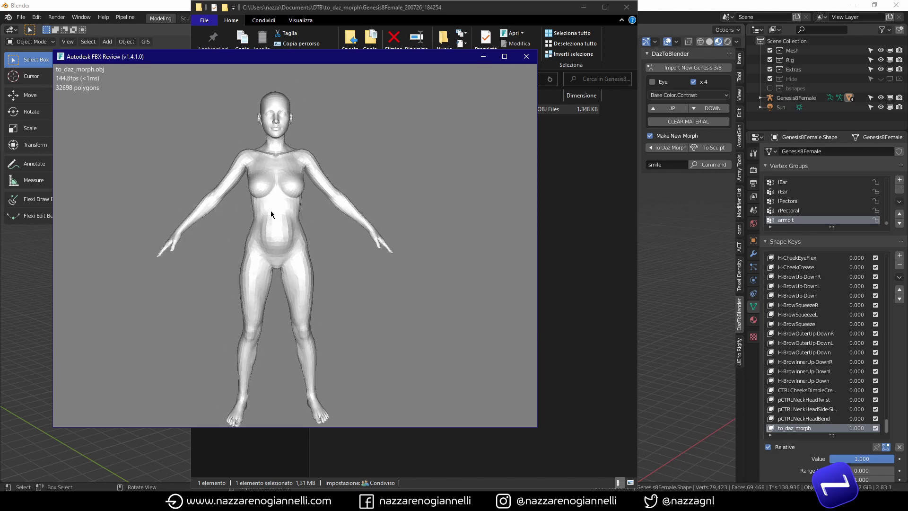
pyautogui.scroll(5, 260, 109)
pyautogui.scroll(5, 324, 142)
pyautogui.moveTo(322, 143); pyautogui.dragTo(285, 262, button='middle')
pyautogui.moveTo(286, 262); pyautogui.dragTo(341, 157)
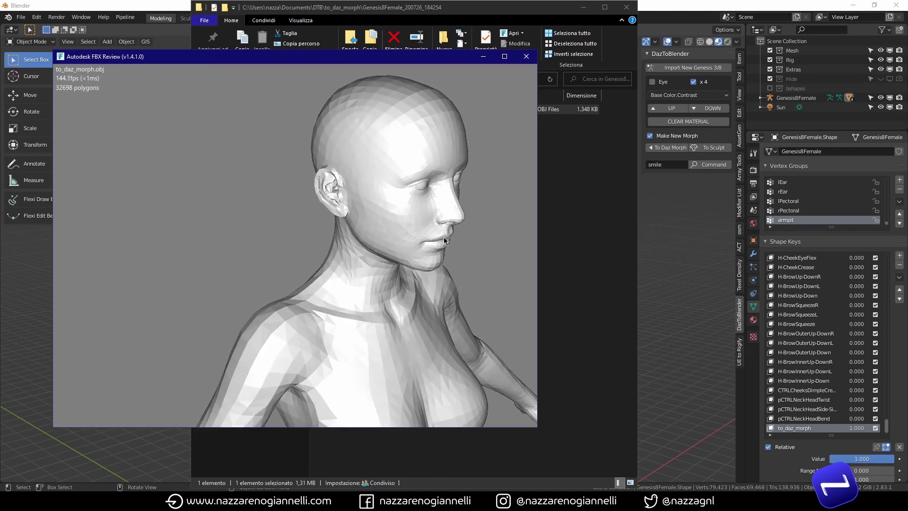
pyautogui.scroll(-6, 450, 263)
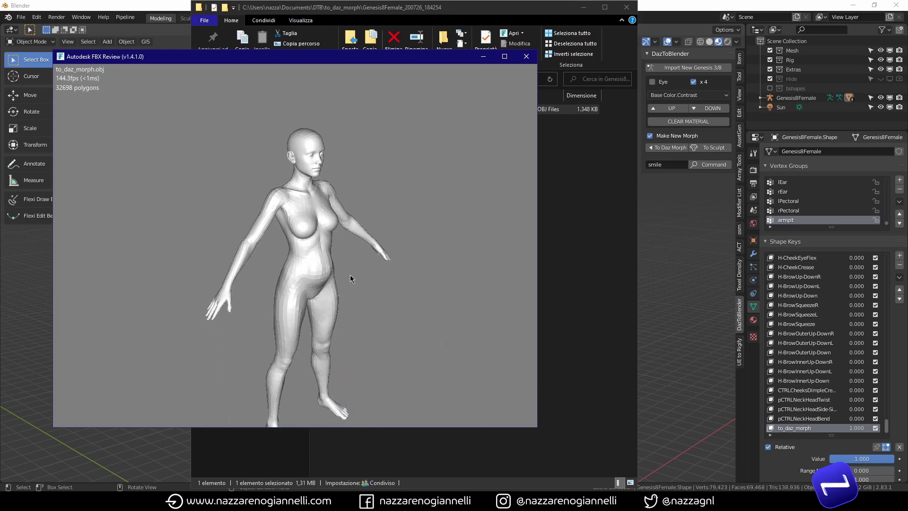
pyautogui.moveTo(350, 274); pyautogui.dragTo(310, 256)
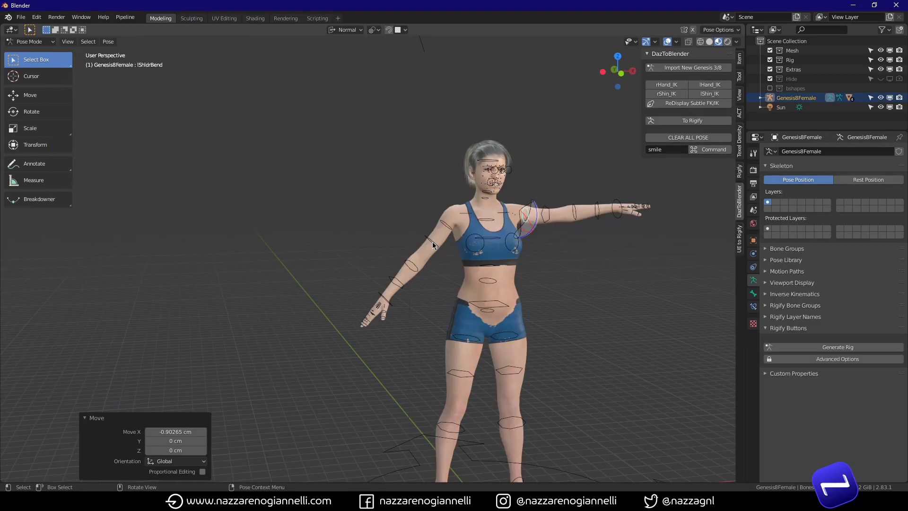
# Step: Back in Blender, pose the figure's right arm by moving the rForearmBend bone
pyautogui.click(432, 242)
pyautogui.click(416, 268)
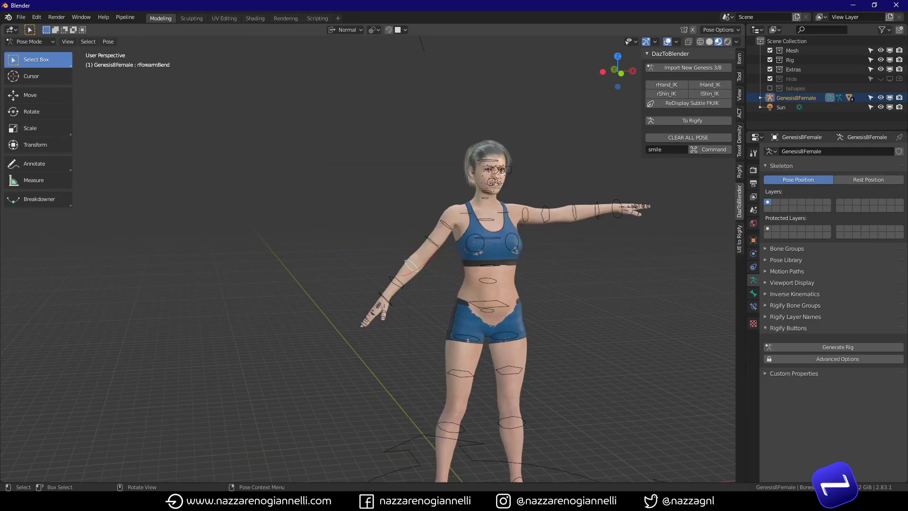
pyautogui.press('g')
pyautogui.click(532, 241)
pyautogui.moveTo(433, 264); pyautogui.dragTo(499, 274, button='middle')
pyautogui.scroll(3, 442, 274)
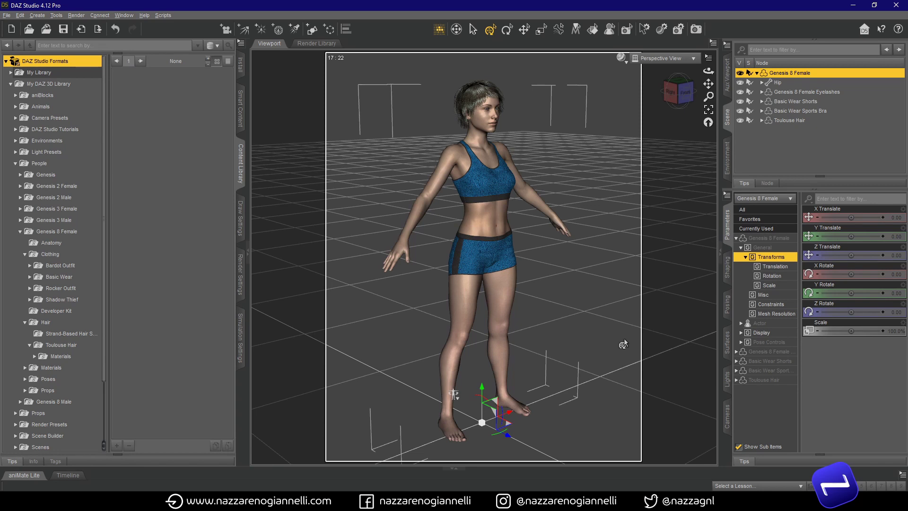
# Step: In DAZ Studio, open Morph Loader Pro for Genesis 8 Female and load to_daz_morph.obj from the Genesis8Female_200726_184254 folder
pyautogui.click(19, 15)
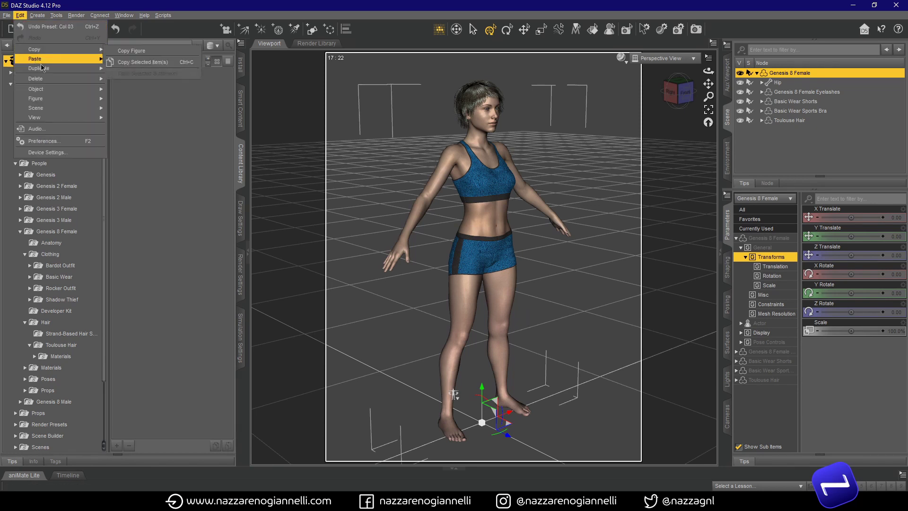
pyautogui.moveTo(45, 90)
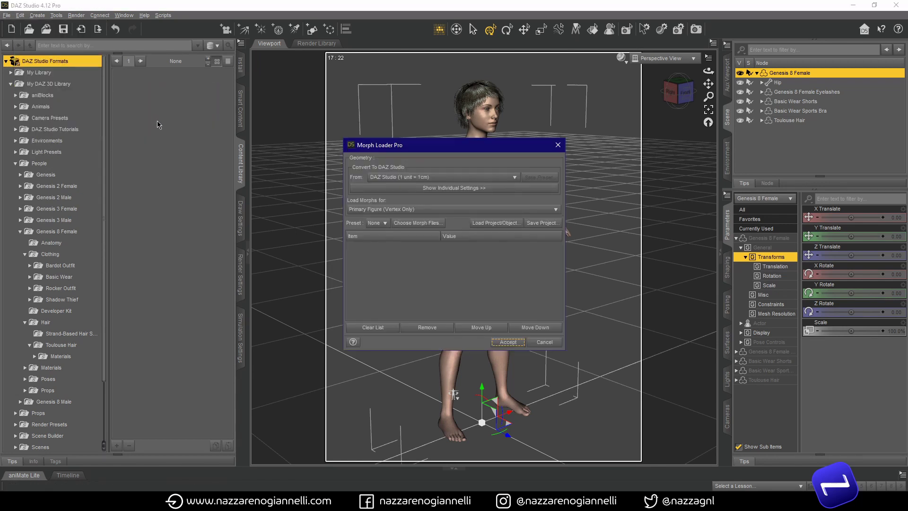
pyautogui.click(415, 223)
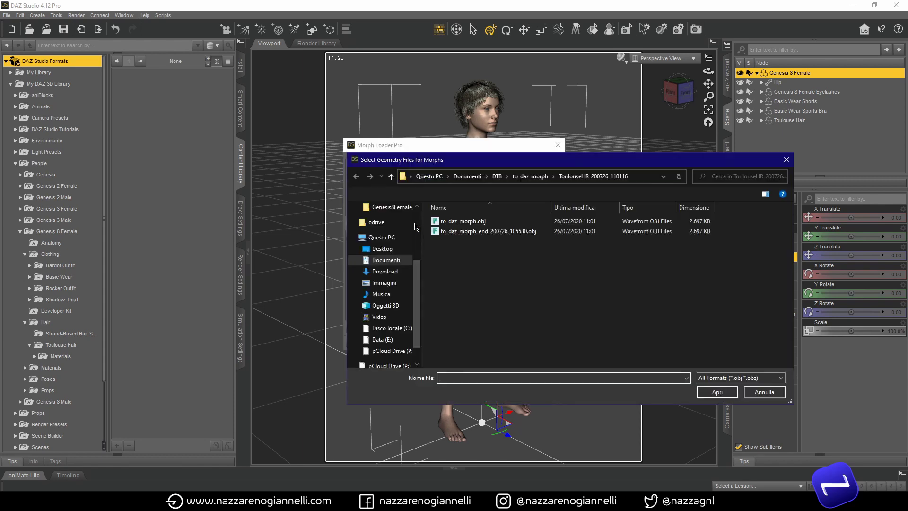
pyautogui.click(532, 179)
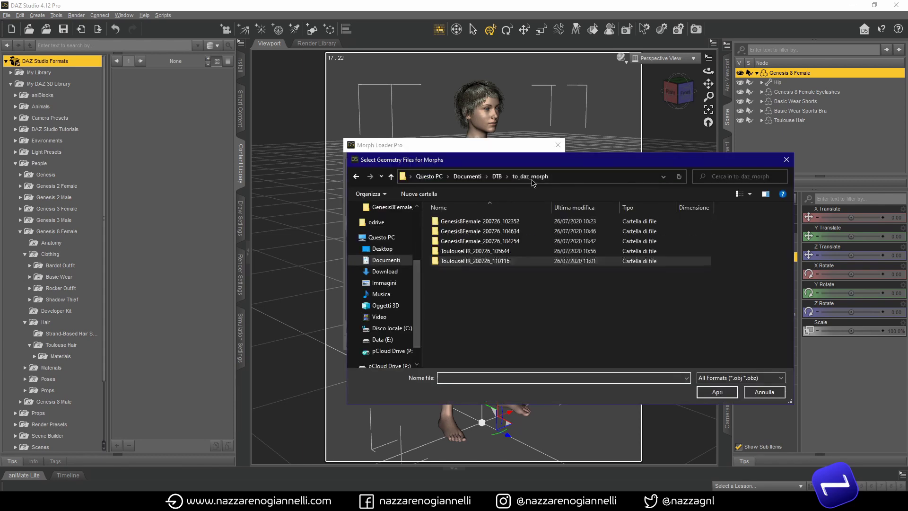
pyautogui.doubleClick(491, 242)
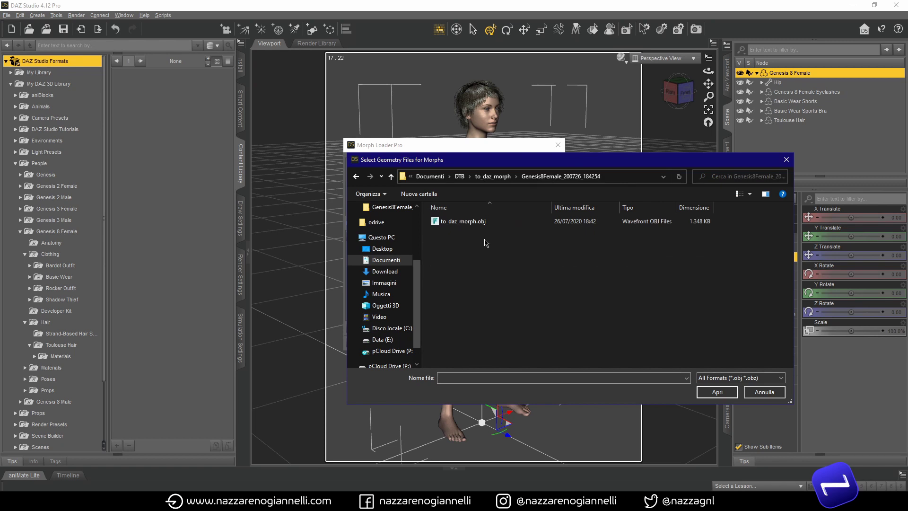
pyautogui.click(458, 222)
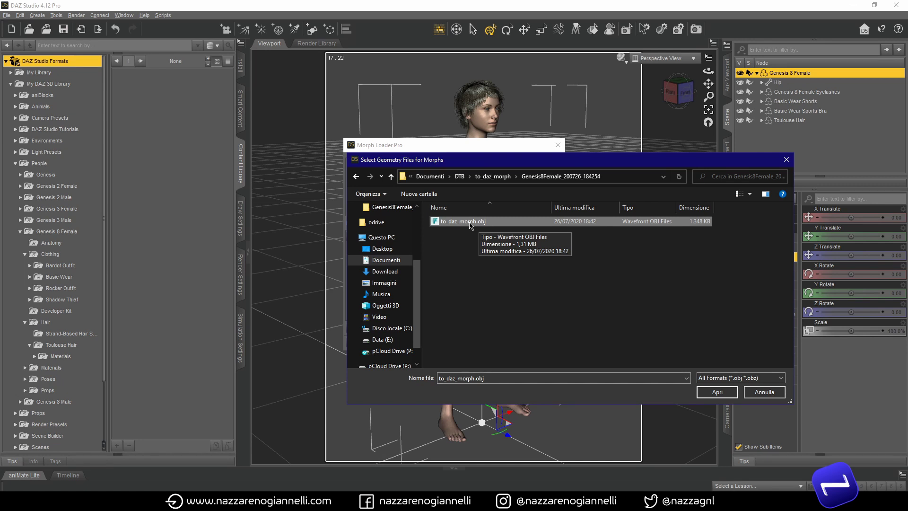
pyautogui.click(717, 394)
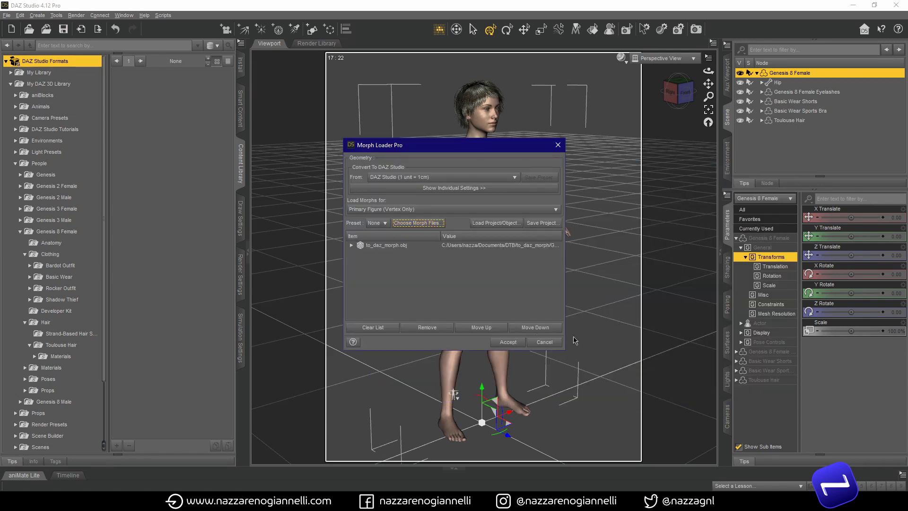
# Step: Name the to_daz_morph.obj morph Pregnancy and load it onto the Genesis 8 Female, leaving the other loader settings at their defaults
pyautogui.click(351, 245)
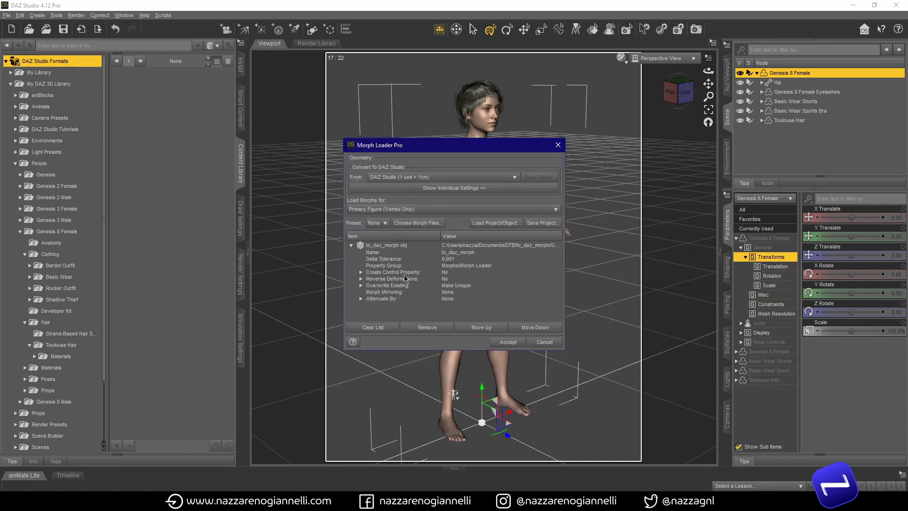
pyautogui.click(477, 253)
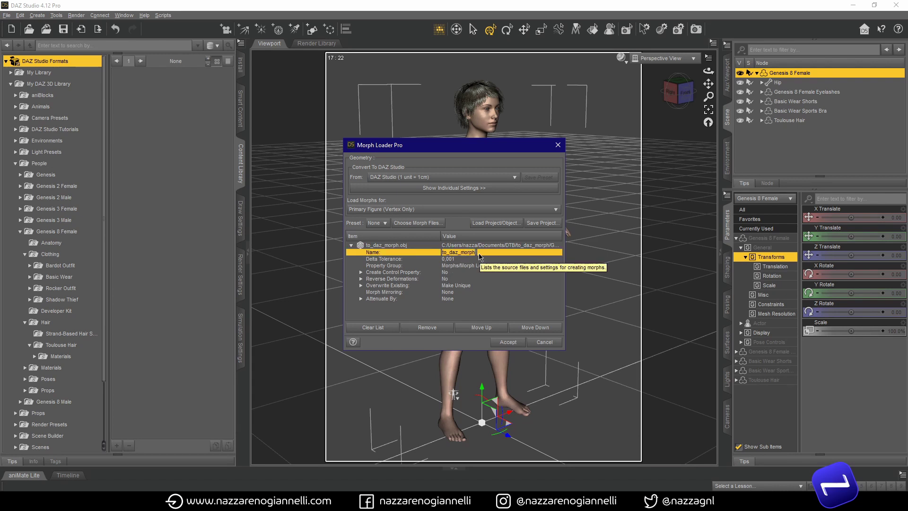
pyautogui.write('Pregnancy')
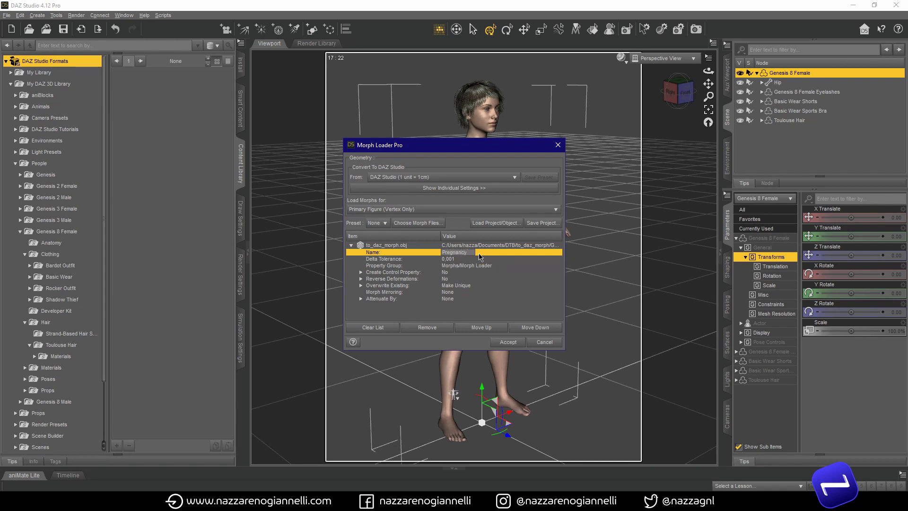
pyautogui.click(446, 279)
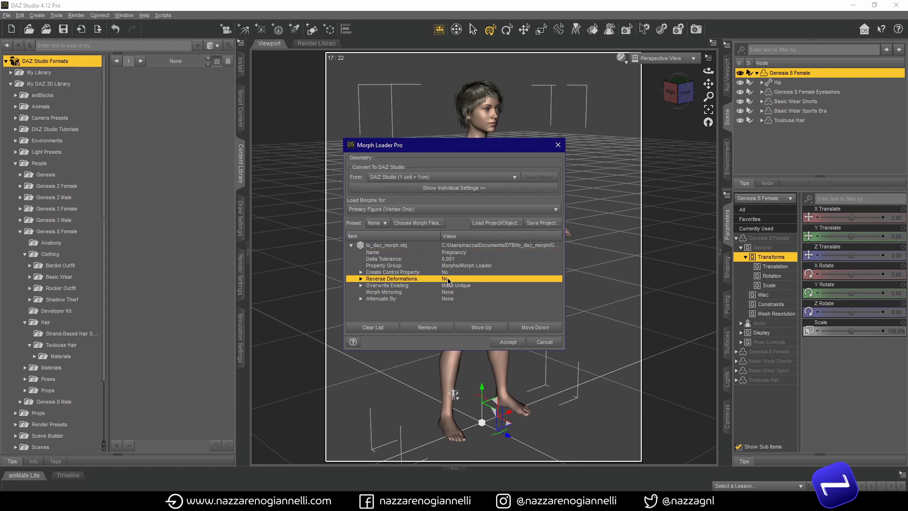
pyautogui.click(447, 279)
pyautogui.click(458, 285)
pyautogui.click(508, 342)
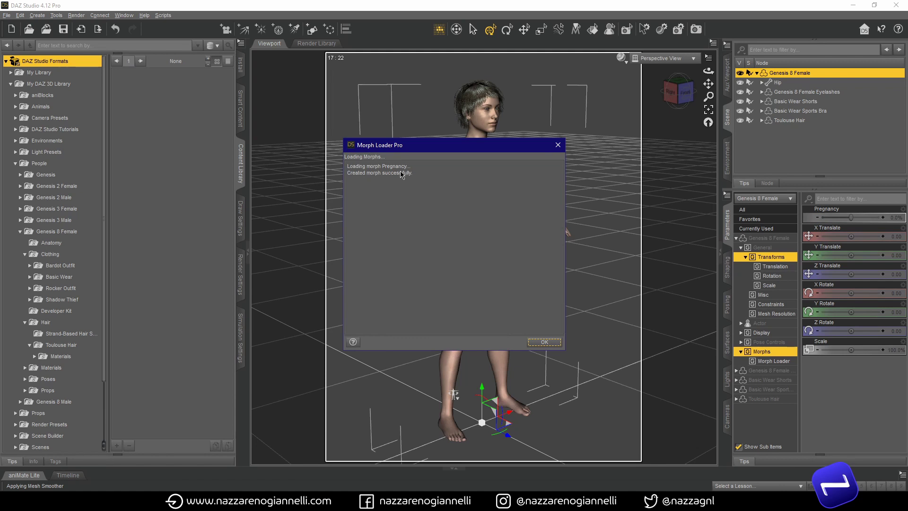
pyautogui.click(544, 343)
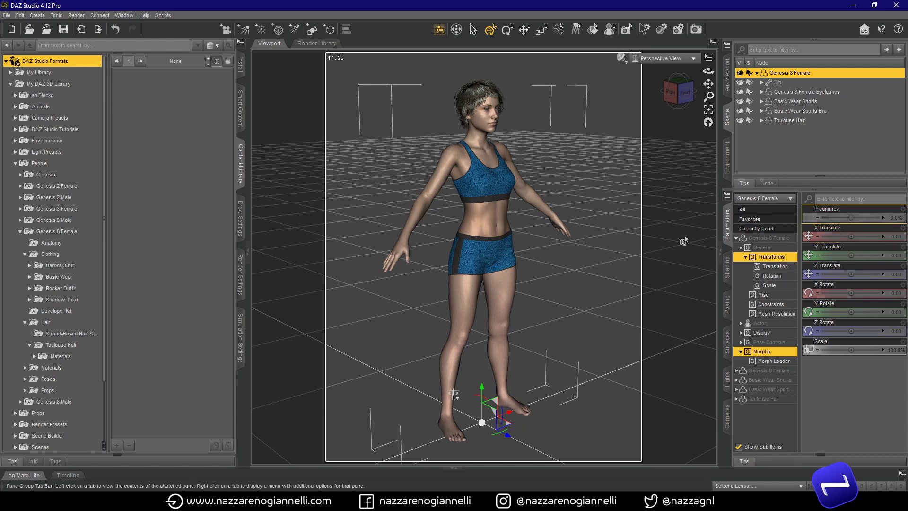
# Step: Set the figure's Pregnancy morph to 100% and view its belly from the side
pyautogui.moveTo(569, 283); pyautogui.dragTo(522, 284)
pyautogui.scroll(5, 522, 284)
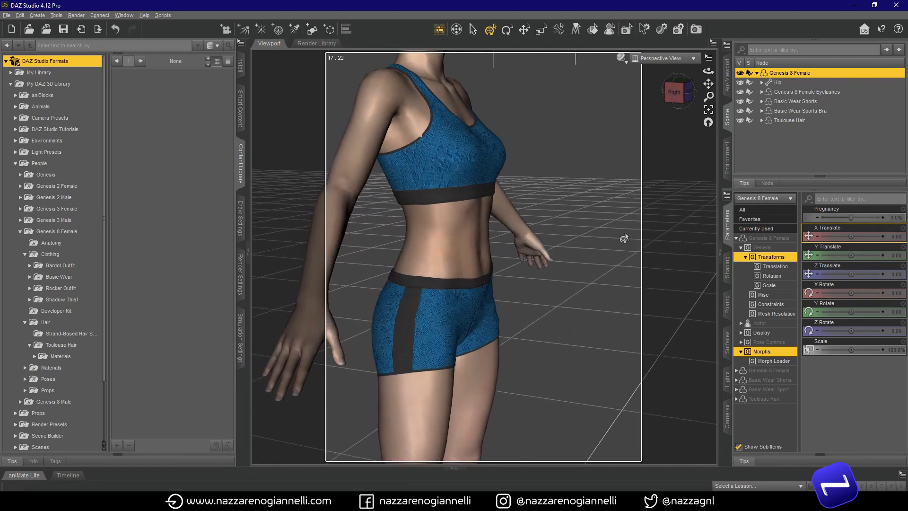
pyautogui.moveTo(851, 217); pyautogui.dragTo(887, 208)
pyautogui.keyDown('alt'); pyautogui.moveTo(550, 324); pyautogui.dragTo(596, 328); pyautogui.keyUp('alt')
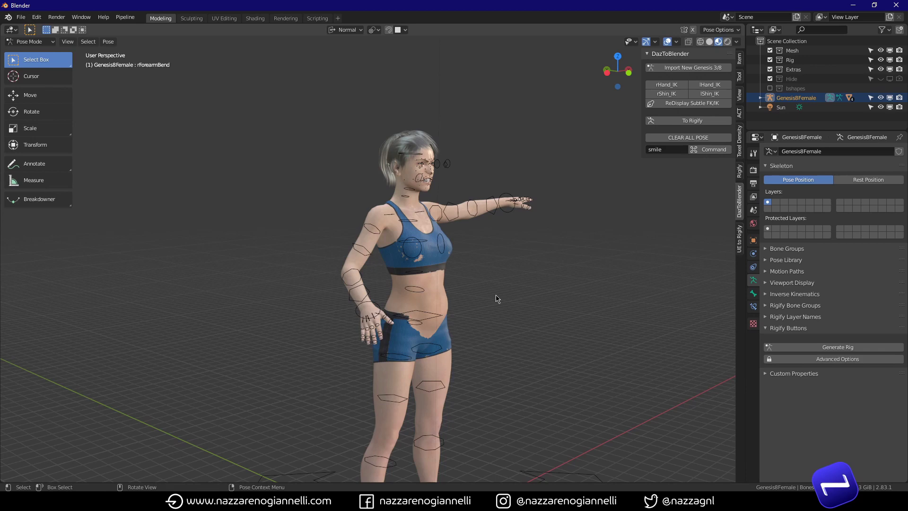
# Step: Switch to Blender, go to Object Mode, select the ToulouseHR hair and show the scene in solid shading
pyautogui.moveTo(489, 279); pyautogui.dragTo(394, 248, button='middle')
pyautogui.scroll(2, 393, 248)
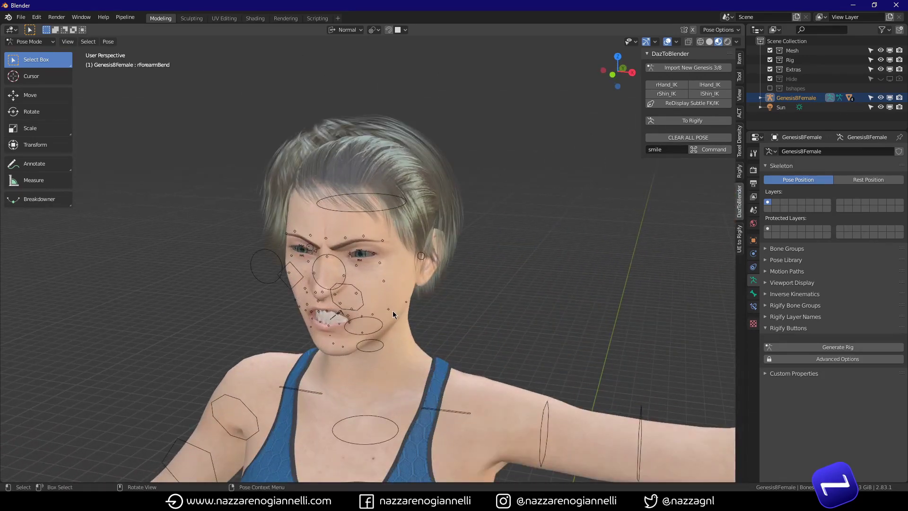
pyautogui.hotkey('shift', 'alt', 'z')
pyautogui.hotkey('shift', 'alt', 'z')
pyautogui.click(412, 201)
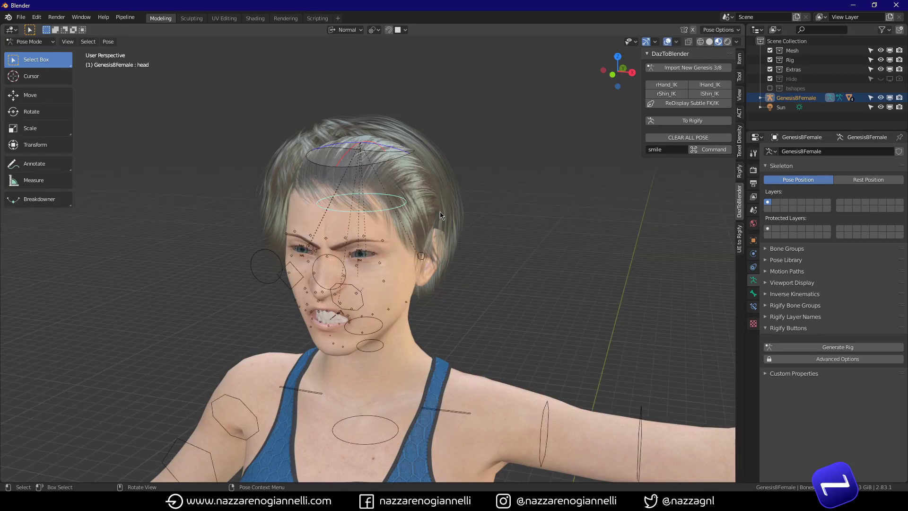
pyautogui.hotkey('ctrl', 'Tab')
pyautogui.click(465, 252)
pyautogui.moveTo(480, 260)
pyautogui.mouseDown(button='middle')
pyautogui.moveTo(463, 276)
pyautogui.moveTo(480, 284)
pyautogui.mouseUp(button='middle')
pyautogui.press('z')
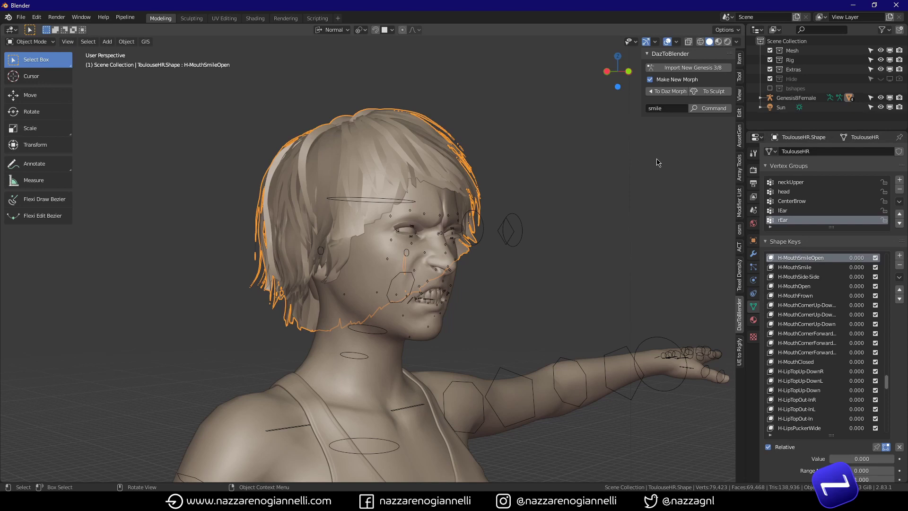
pyautogui.moveTo(295, 226)
pyautogui.mouseDown(button='middle')
pyautogui.moveTo(306, 231)
pyautogui.moveTo(306, 212)
pyautogui.moveTo(283, 225)
pyautogui.mouseUp(button='middle')
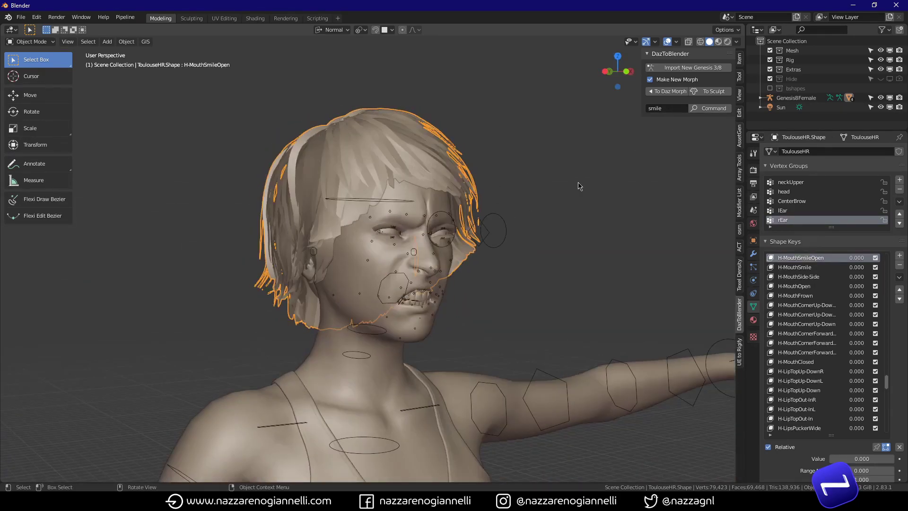
pyautogui.moveTo(506, 184)
pyautogui.mouseDown(button='middle')
pyautogui.moveTo(437, 183)
pyautogui.moveTo(495, 183)
pyautogui.mouseUp(button='middle')
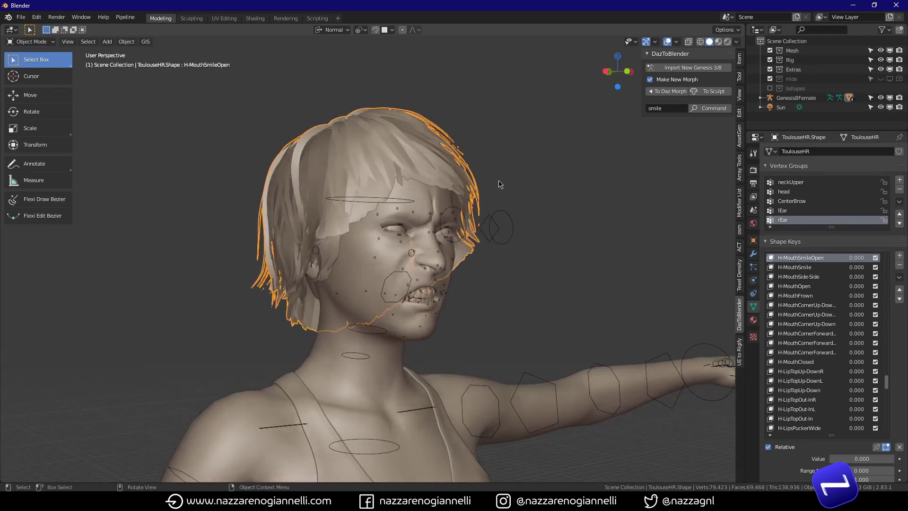
# Step: Start sculpting a new morph for the hair with the Grab brush at a 190 px radius
pyautogui.click(714, 91)
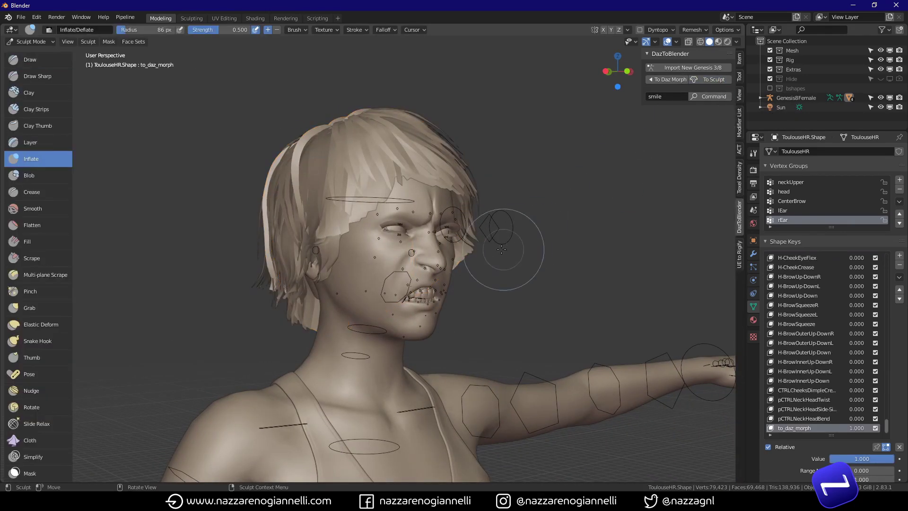
pyautogui.moveTo(473, 239); pyautogui.dragTo(492, 239, button='middle')
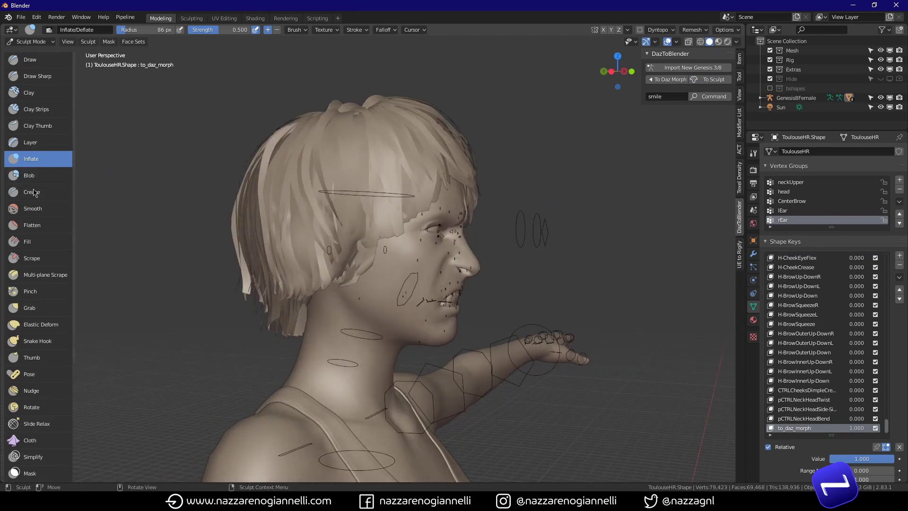
pyautogui.click(29, 308)
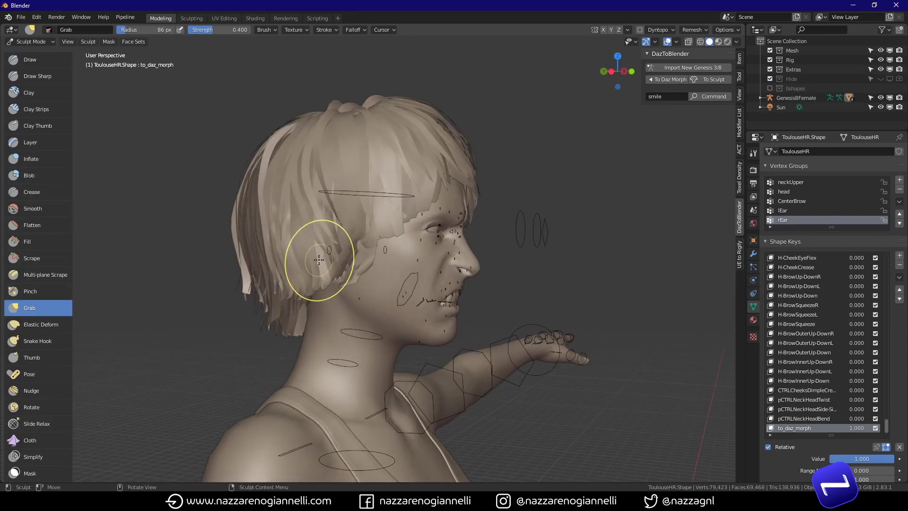
pyautogui.press('f')
pyautogui.click(364, 255)
# Step: Pull the hair downward along the right side and back of the head to lengthen it
pyautogui.moveTo(386, 240); pyautogui.dragTo(362, 258, button='middle')
pyautogui.moveTo(363, 258); pyautogui.dragTo(345, 312)
pyautogui.moveTo(375, 273); pyautogui.dragTo(359, 273)
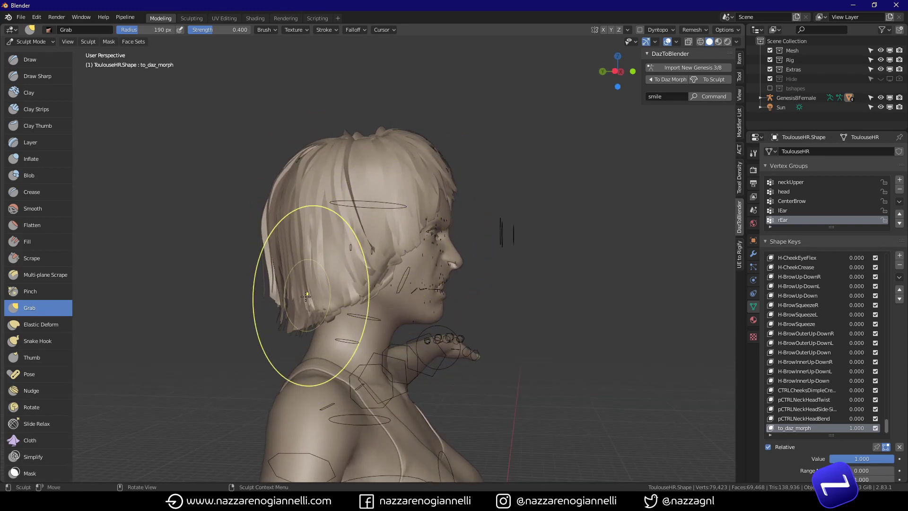
pyautogui.moveTo(309, 304); pyautogui.dragTo(286, 359)
pyautogui.moveTo(286, 359); pyautogui.dragTo(369, 283, button='middle')
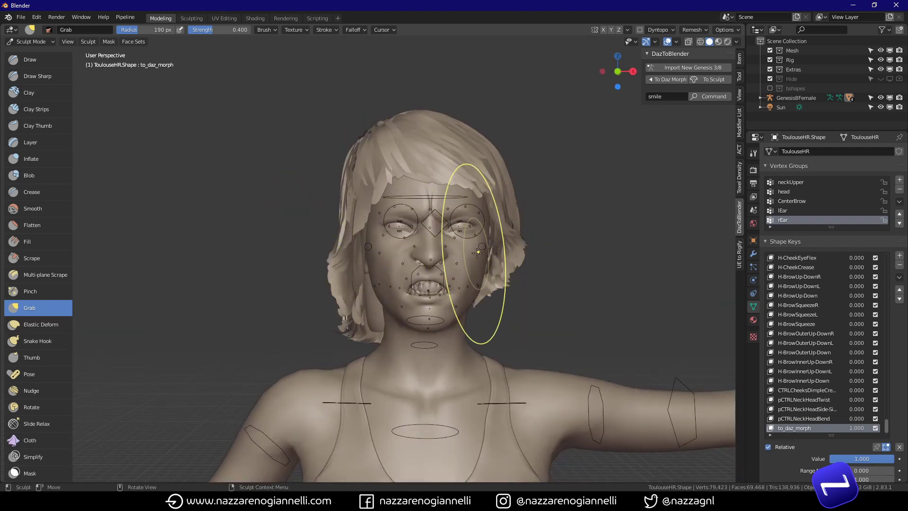
# Step: Pull the hair on the left side of the head slightly upward and check the shape all around
pyautogui.moveTo(513, 220)
pyautogui.mouseDown(button='middle')
pyautogui.moveTo(482, 232)
pyautogui.moveTo(497, 243)
pyautogui.mouseUp(button='middle')
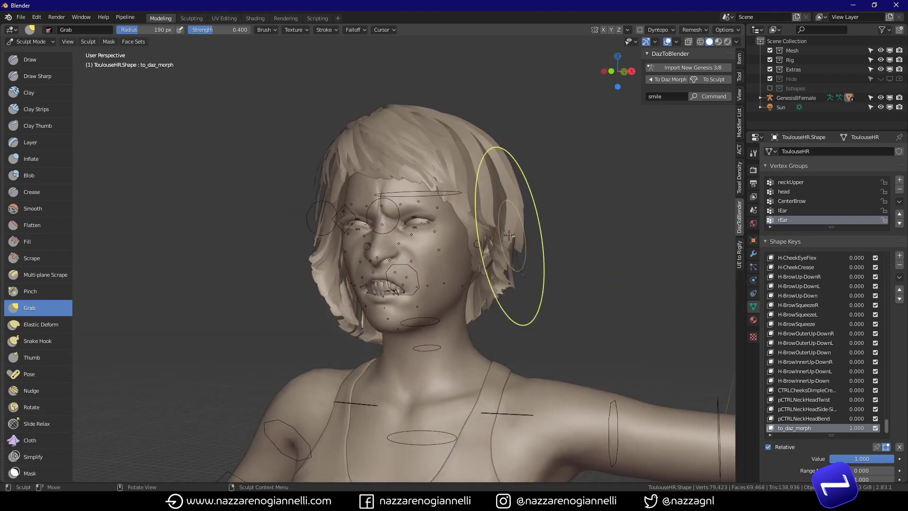
pyautogui.moveTo(496, 243); pyautogui.dragTo(502, 189)
pyautogui.moveTo(456, 172); pyautogui.dragTo(446, 239, button='middle')
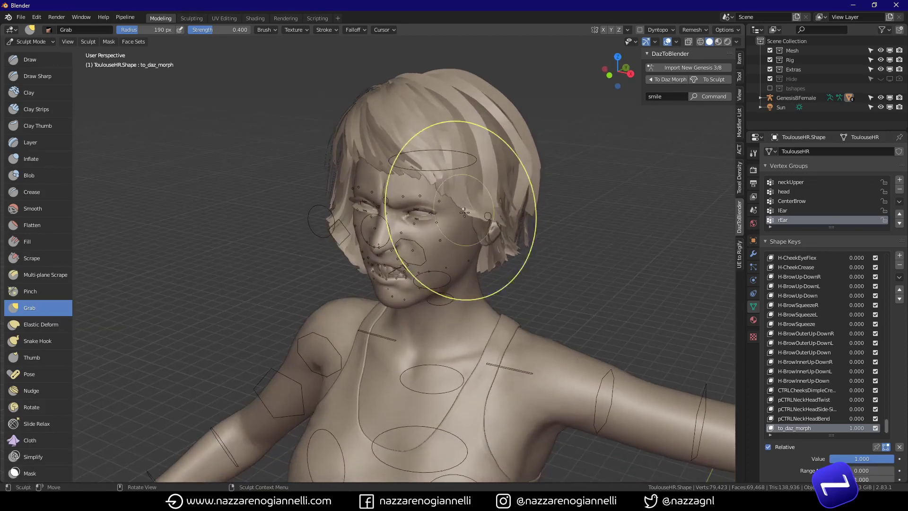
pyautogui.moveTo(512, 165); pyautogui.dragTo(501, 146)
pyautogui.moveTo(501, 146); pyautogui.dragTo(491, 156, button='middle')
pyautogui.moveTo(482, 213); pyautogui.dragTo(531, 152, button='middle')
pyautogui.hotkey('shift', 's')
pyautogui.press('g')
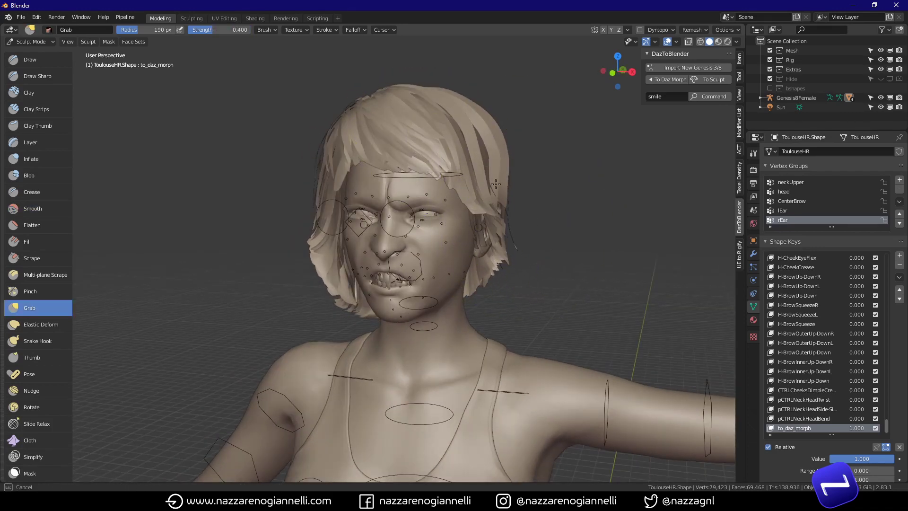
pyautogui.moveTo(484, 97)
pyautogui.mouseDown(button='middle')
pyautogui.moveTo(475, 137)
pyautogui.moveTo(550, 218)
pyautogui.mouseUp(button='middle')
pyautogui.scroll(-3, 335, 361)
pyautogui.moveTo(334, 361)
pyautogui.mouseDown(button='middle')
pyautogui.moveTo(365, 343)
pyautogui.moveTo(326, 329)
pyautogui.mouseUp(button='middle')
pyautogui.scroll(4, 366, 305)
pyautogui.moveTo(367, 306)
pyautogui.mouseDown(button='middle')
pyautogui.moveTo(473, 265)
pyautogui.moveTo(608, 172)
pyautogui.mouseUp(button='middle')
# Step: Return to Object Mode and test the hair's to_daz_morph shape key with its value slider, ending at 1.000
pyautogui.hotkey('ctrl', 'Tab')
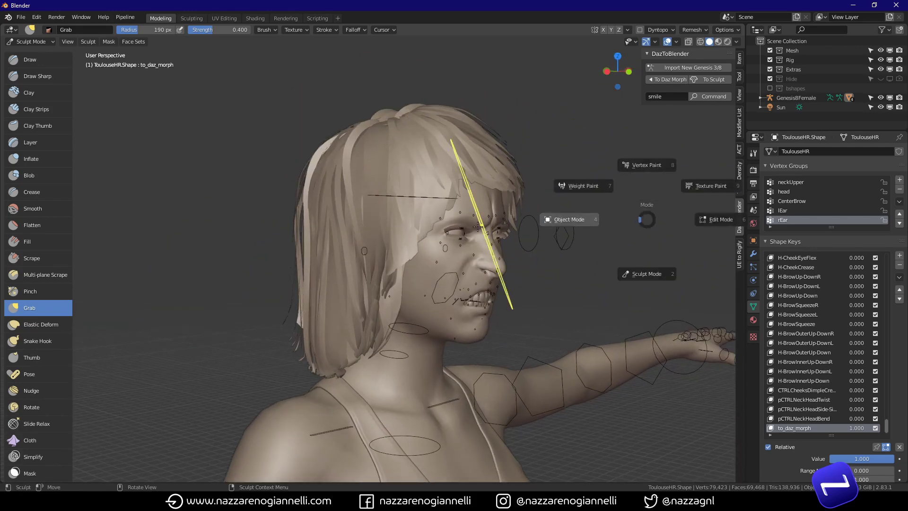
pyautogui.click(573, 217)
pyautogui.moveTo(558, 233)
pyautogui.mouseDown(button='middle')
pyautogui.moveTo(510, 277)
pyautogui.moveTo(470, 213)
pyautogui.moveTo(446, 203)
pyautogui.mouseUp(button='middle')
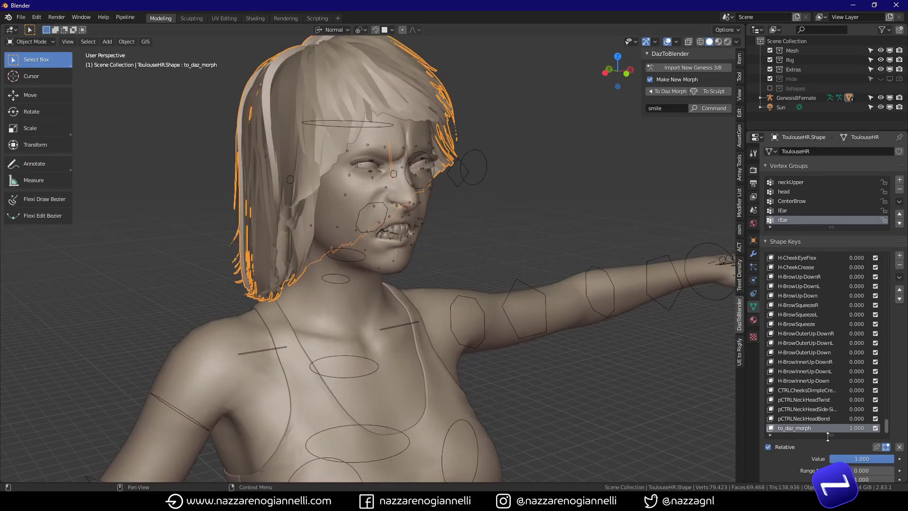
pyautogui.moveTo(865, 466)
pyautogui.mouseDown()
pyautogui.moveTo(813, 465)
pyautogui.moveTo(865, 466)
pyautogui.mouseUp()
pyautogui.moveTo(511, 307); pyautogui.dragTo(521, 297, button='middle')
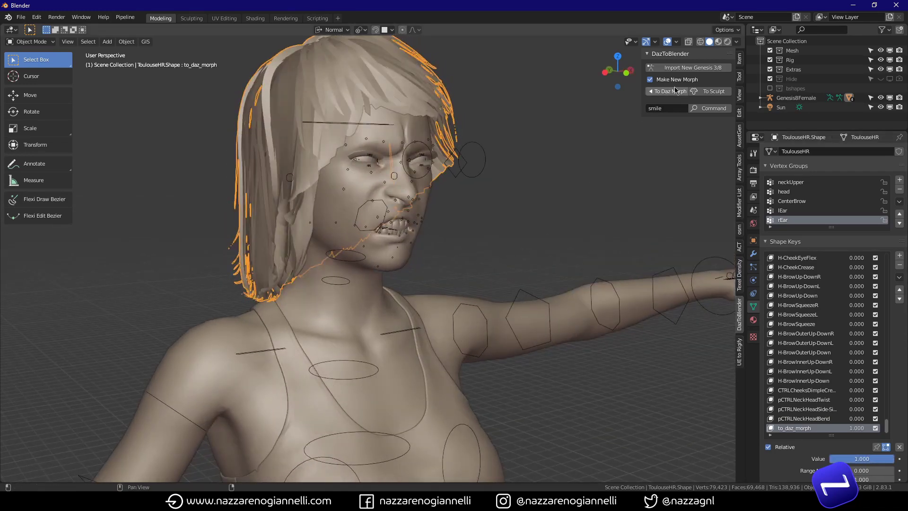
# Step: Start a second new sculpt morph for the hair and pull the fringe down over the forehead with the Grab brush
pyautogui.click(707, 93)
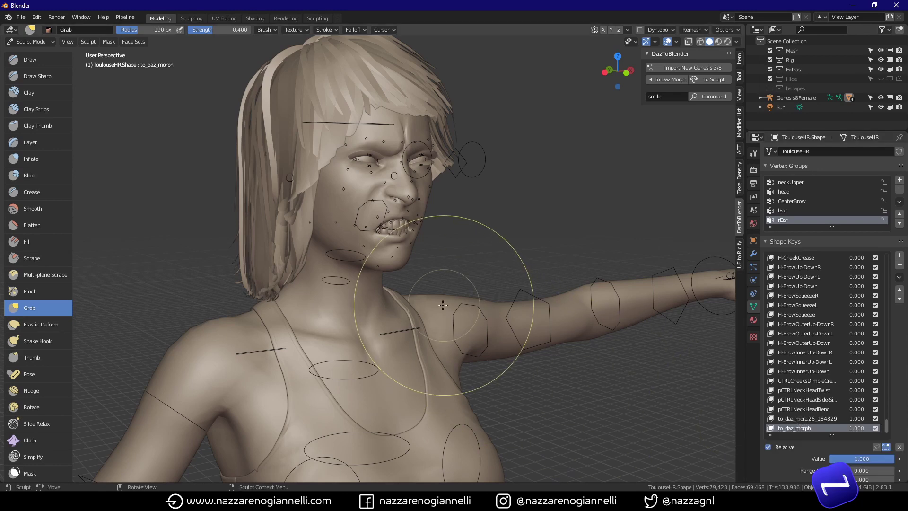
pyautogui.moveTo(405, 304)
pyautogui.mouseDown(button='middle')
pyautogui.moveTo(400, 232)
pyautogui.moveTo(399, 288)
pyautogui.moveTo(453, 222)
pyautogui.mouseUp(button='middle')
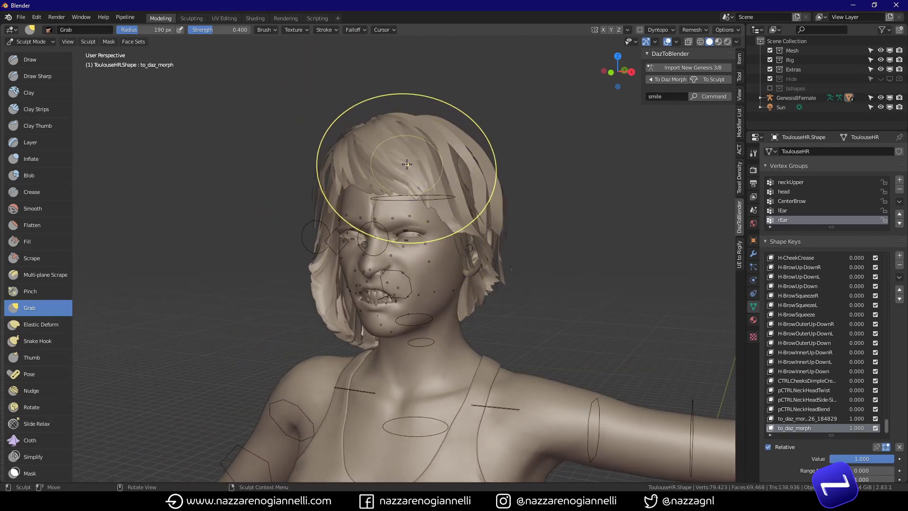
pyautogui.moveTo(414, 160); pyautogui.dragTo(377, 165, button='middle')
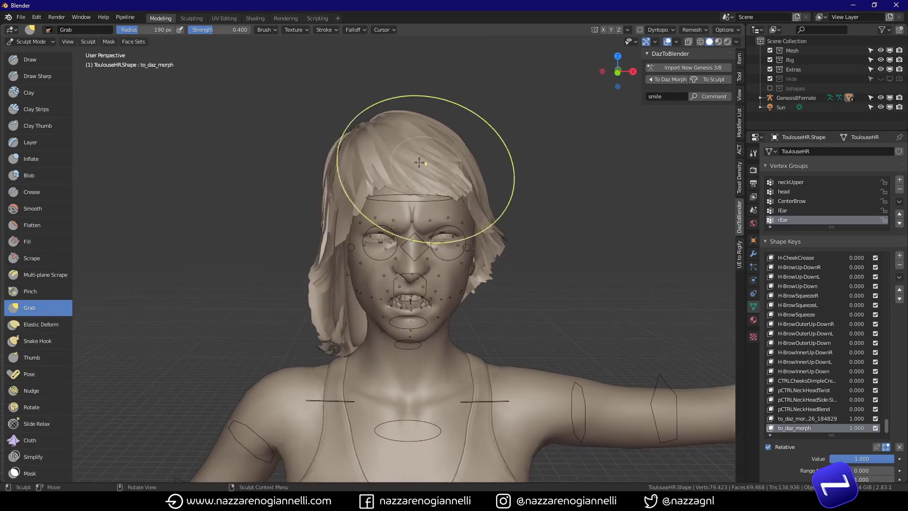
pyautogui.moveTo(403, 236); pyautogui.dragTo(404, 239)
pyautogui.moveTo(449, 209)
pyautogui.mouseDown()
pyautogui.moveTo(435, 244)
pyautogui.moveTo(456, 247)
pyautogui.mouseUp()
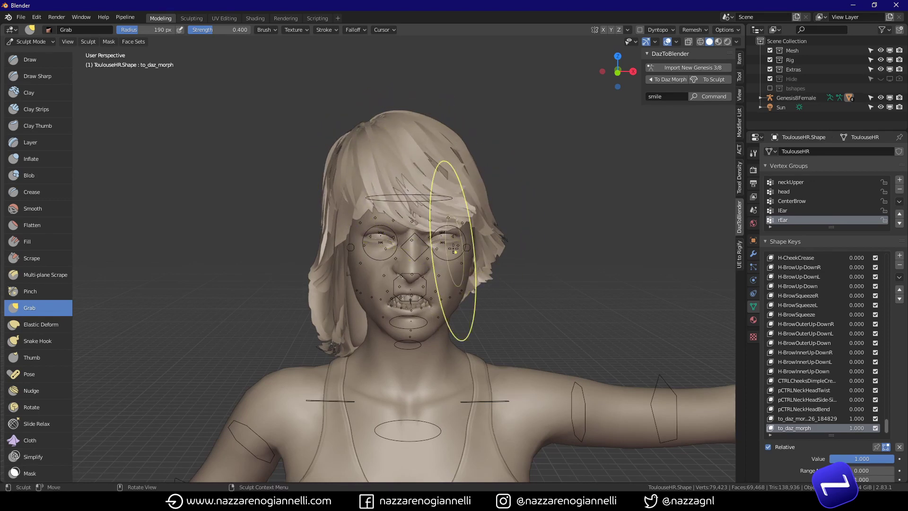
pyautogui.moveTo(392, 209)
pyautogui.mouseDown()
pyautogui.moveTo(395, 230)
pyautogui.moveTo(377, 232)
pyautogui.mouseUp()
pyautogui.moveTo(377, 232)
pyautogui.mouseDown(button='middle')
pyautogui.moveTo(406, 222)
pyautogui.moveTo(415, 203)
pyautogui.mouseUp(button='middle')
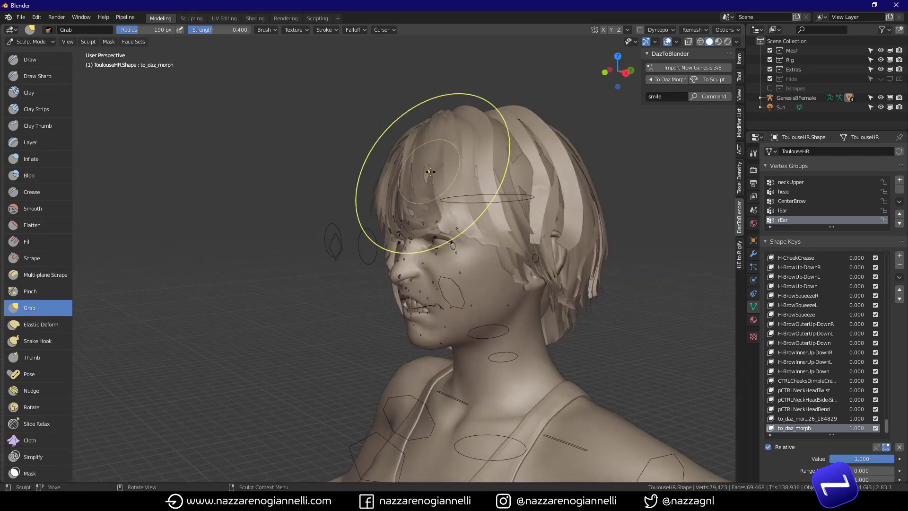
pyautogui.moveTo(430, 171)
pyautogui.mouseDown(button='middle')
pyautogui.moveTo(416, 147)
pyautogui.moveTo(521, 191)
pyautogui.moveTo(466, 212)
pyautogui.moveTo(501, 214)
pyautogui.moveTo(503, 243)
pyautogui.moveTo(553, 254)
pyautogui.mouseUp(button='middle')
pyautogui.scroll(4, 467, 208)
pyautogui.scroll(-6, 500, 215)
# Step: Leave sculpting for Object Mode and try the second hair morph's shape key value, ending at 1.000
pyautogui.hotkey('ctrl', 'Tab')
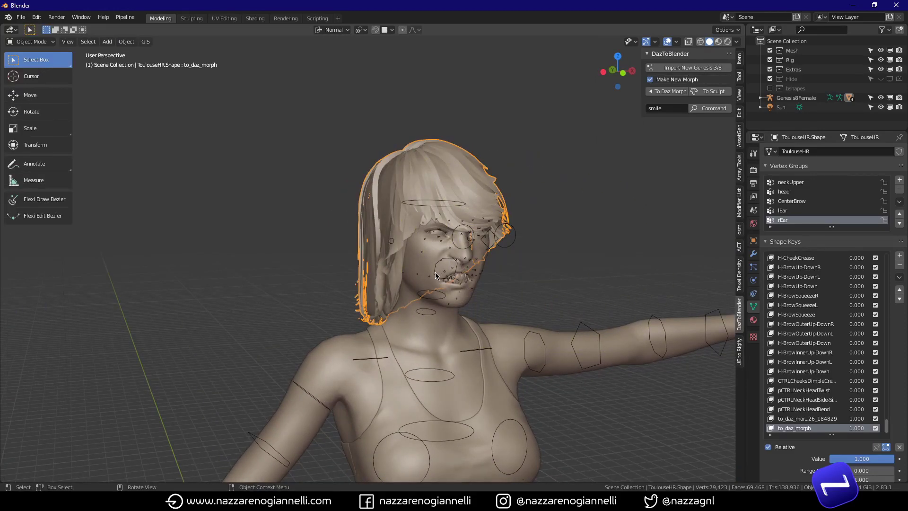
pyautogui.moveTo(436, 275); pyautogui.dragTo(456, 278, button='middle')
pyautogui.moveTo(867, 462); pyautogui.dragTo(893, 459)
pyautogui.moveTo(565, 357); pyautogui.dragTo(519, 240, button='middle')
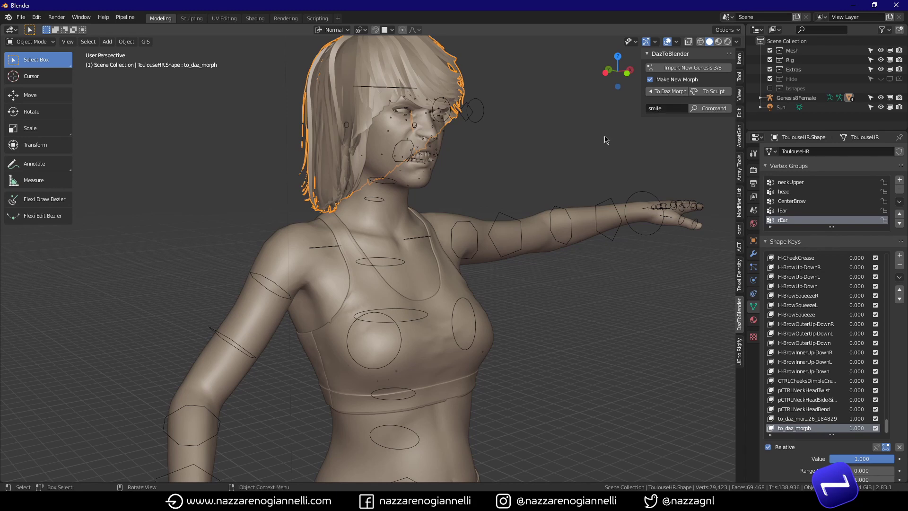
# Step: Export the hair morphs for DAZ and open the ToulouseHR_200726_184951 folder to check the OBJ files
pyautogui.click(664, 93)
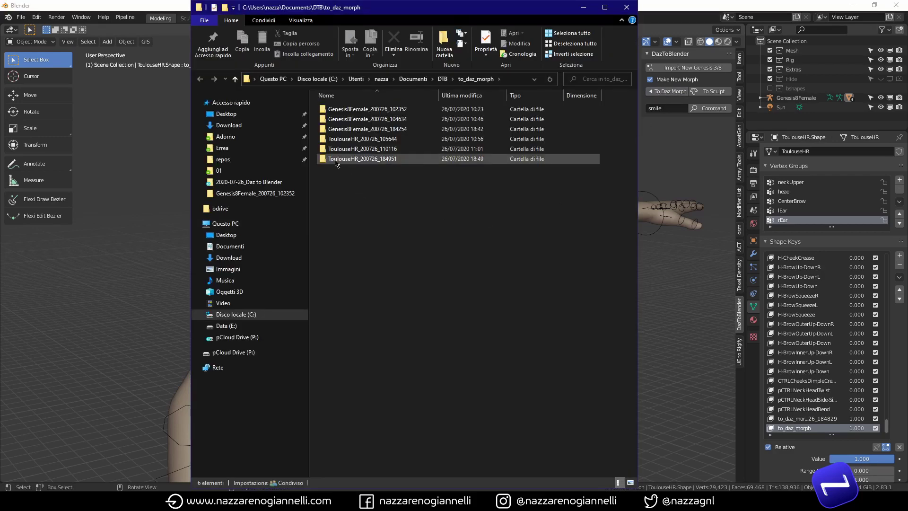
pyautogui.doubleClick(362, 159)
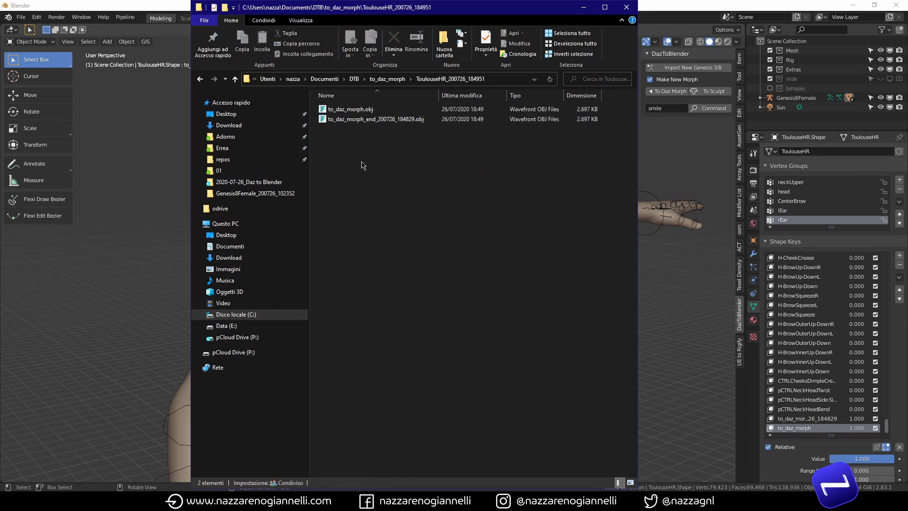
pyautogui.moveTo(377, 149); pyautogui.dragTo(341, 137)
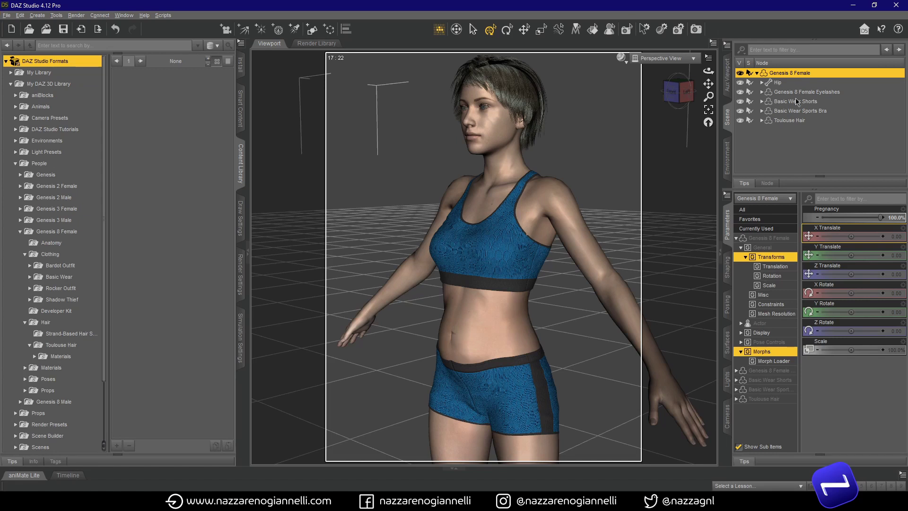
# Step: Open Morph Loader Pro for Toulouse Hair and choose to_daz_morph_end_200726_184829.obj from the ToulouseHR_200726_184951 folder
pyautogui.click(787, 121)
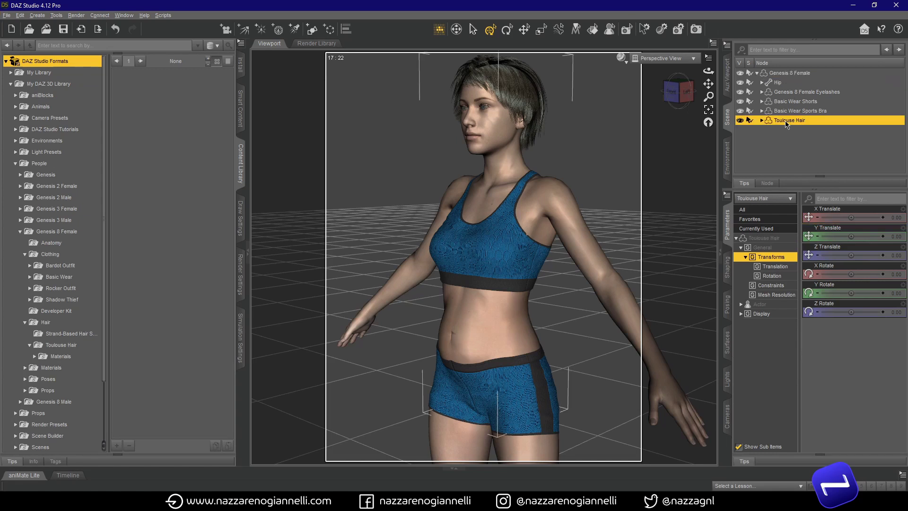
pyautogui.click(20, 15)
pyautogui.moveTo(44, 91)
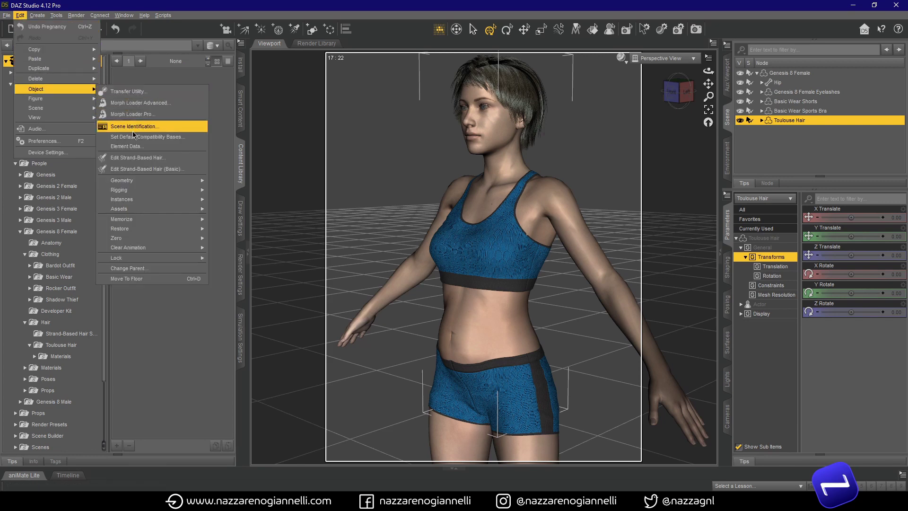
pyautogui.click(132, 115)
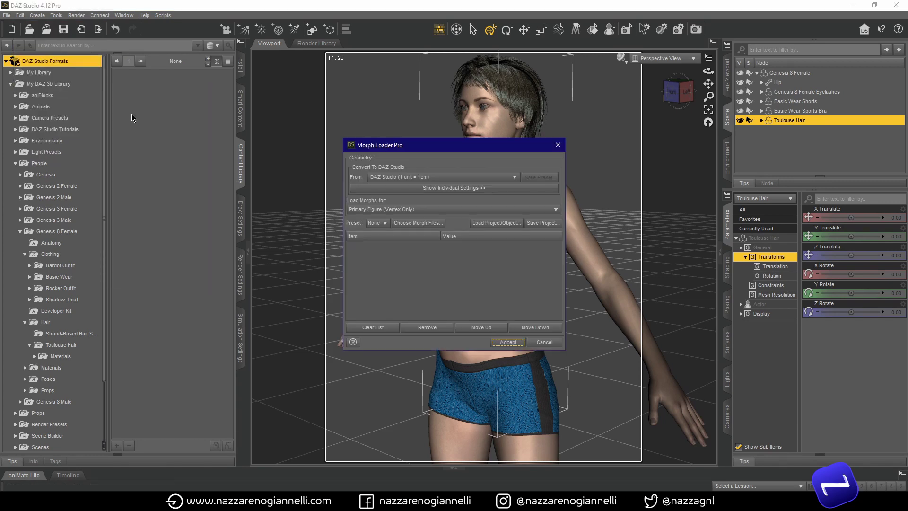
pyautogui.click(411, 228)
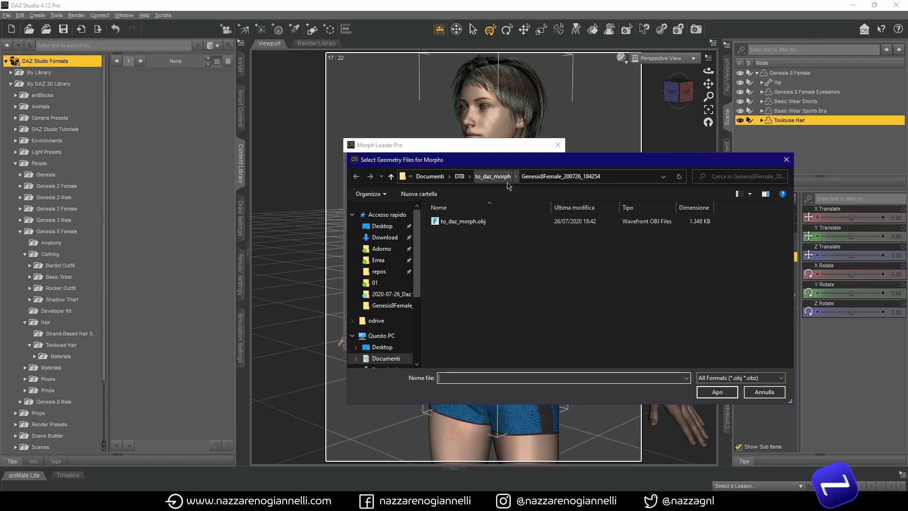
pyautogui.click(493, 176)
pyautogui.doubleClick(495, 271)
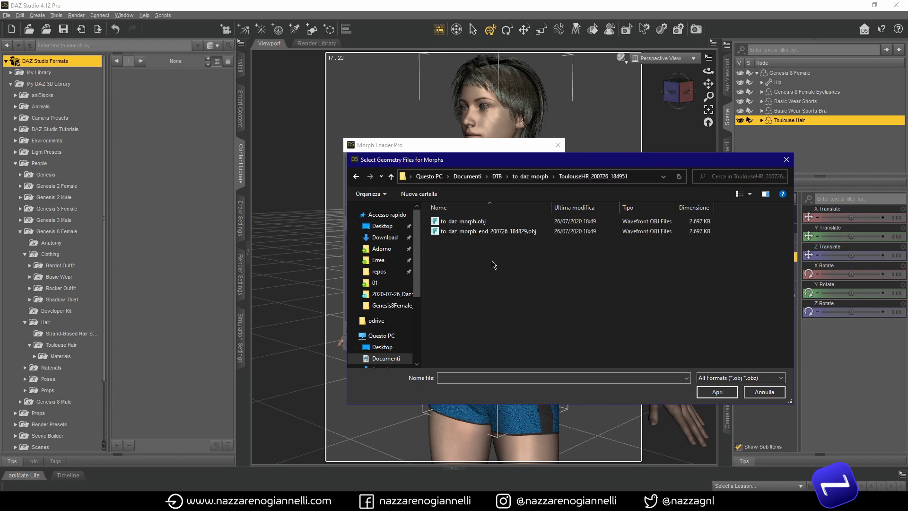
pyautogui.click(483, 232)
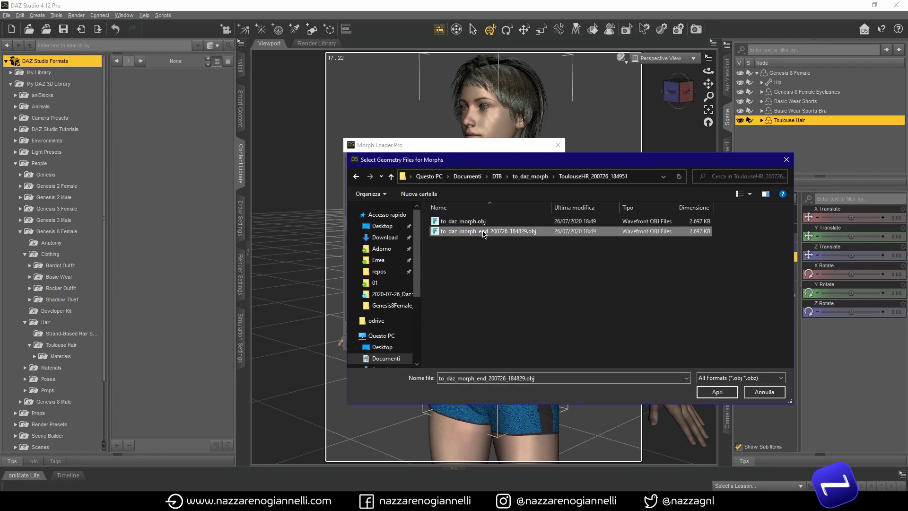
pyautogui.click(717, 392)
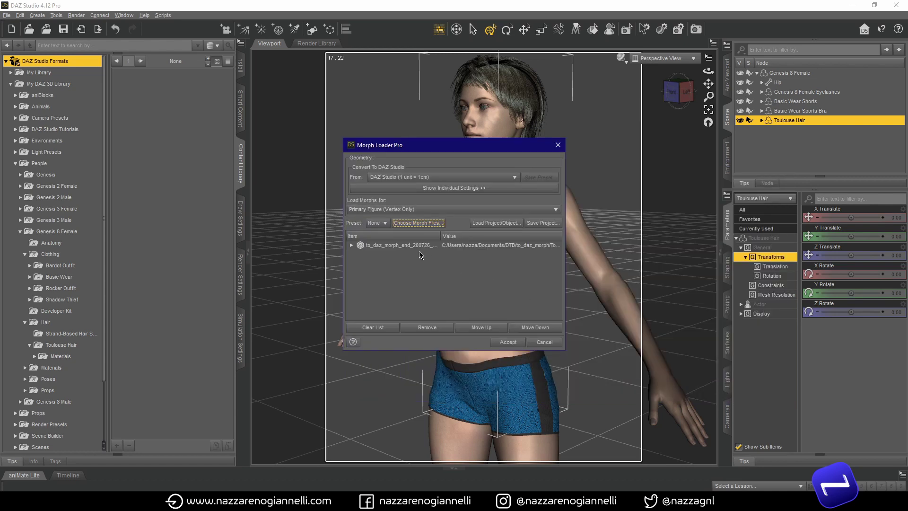
# Step: Name the first hair morph Side, set Reverse Deformations to Yes, and load it onto the hair
pyautogui.click(351, 245)
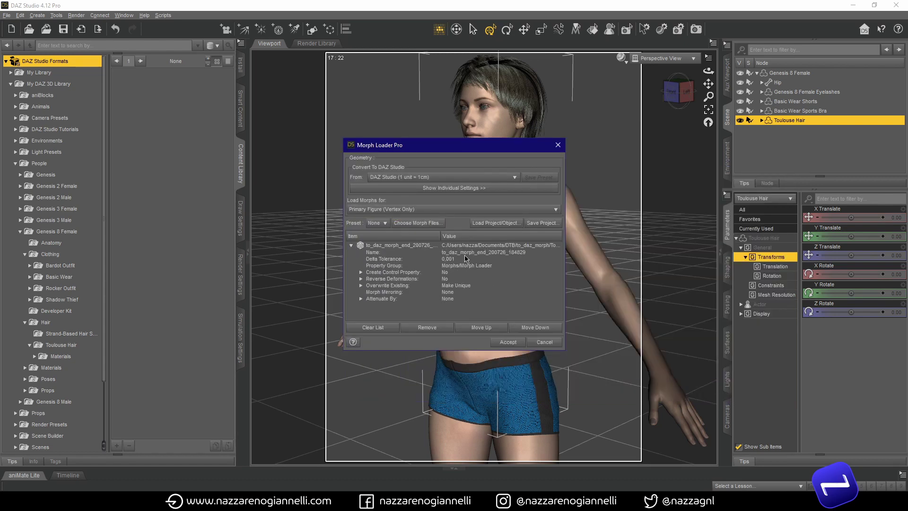
pyautogui.doubleClick(464, 254)
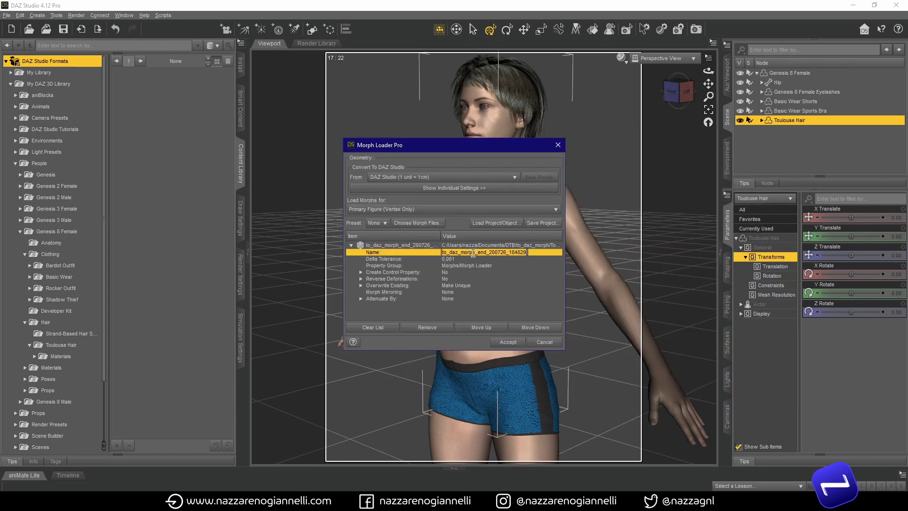
pyautogui.write('Side')
pyautogui.press('Return')
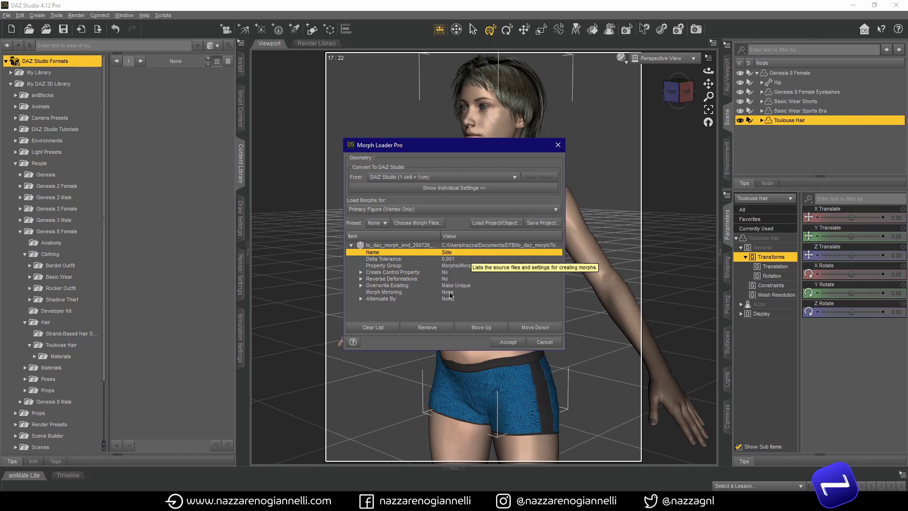
pyautogui.click(447, 279)
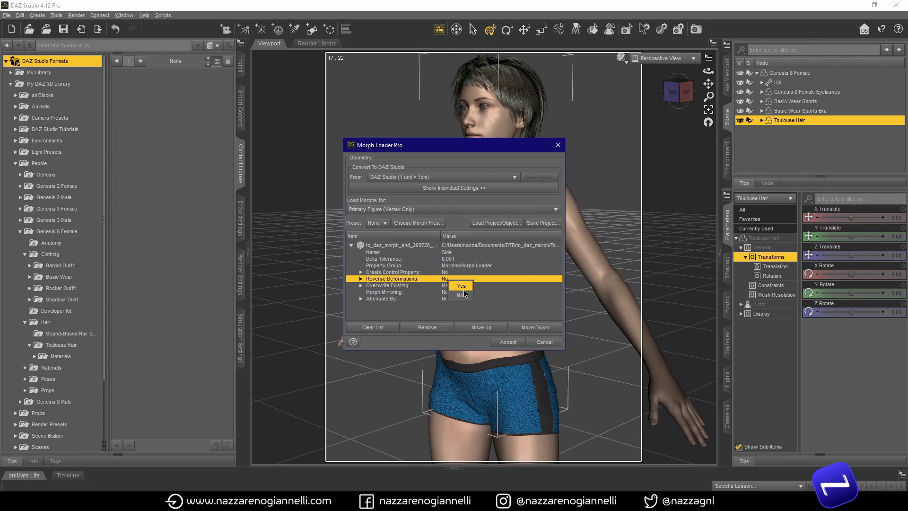
pyautogui.click(505, 341)
pyautogui.click(543, 341)
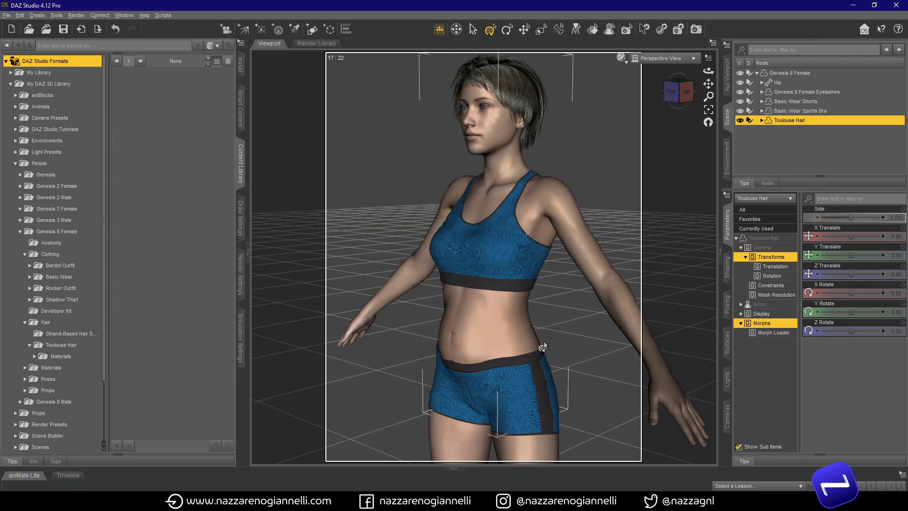
# Step: Reopen Morph Loader Pro for Toulouse Hair and choose to_daz_morph.obj as the second morph file
pyautogui.click(15, 17)
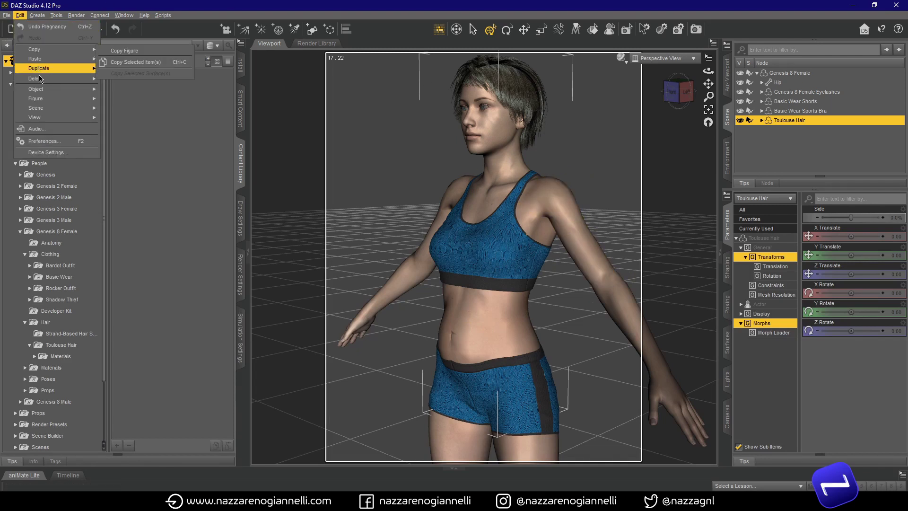
pyautogui.moveTo(52, 89)
pyautogui.click(132, 114)
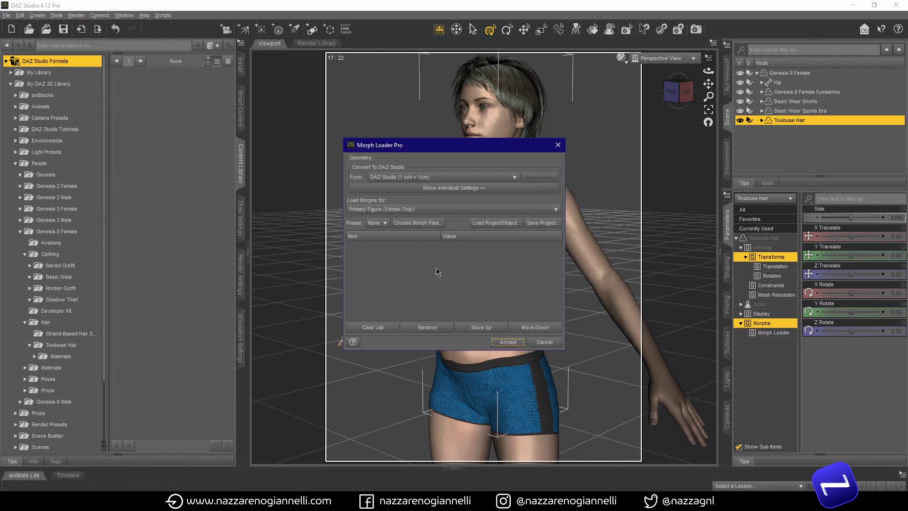
pyautogui.click(411, 225)
pyautogui.doubleClick(456, 223)
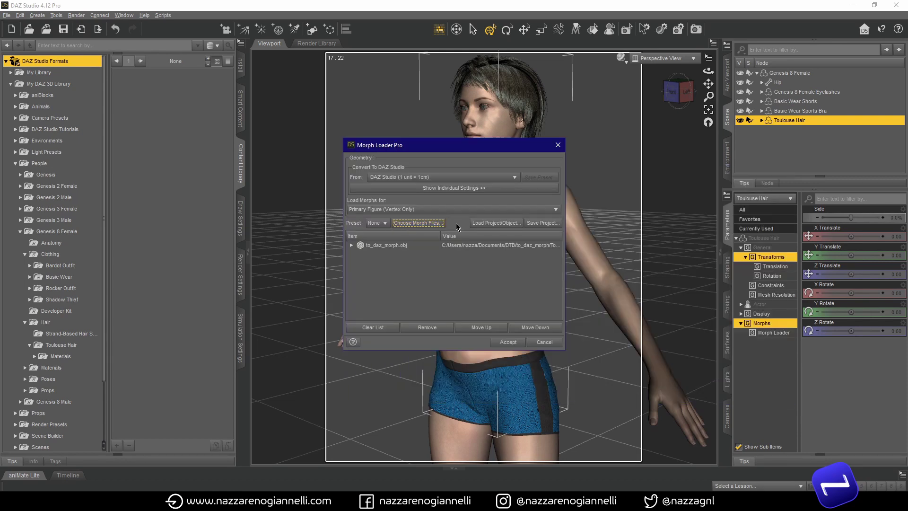
# Step: Name the second hair morph Front, set Reverse Deformations to Yes, and load it onto the hair
pyautogui.click(354, 246)
pyautogui.click(451, 253)
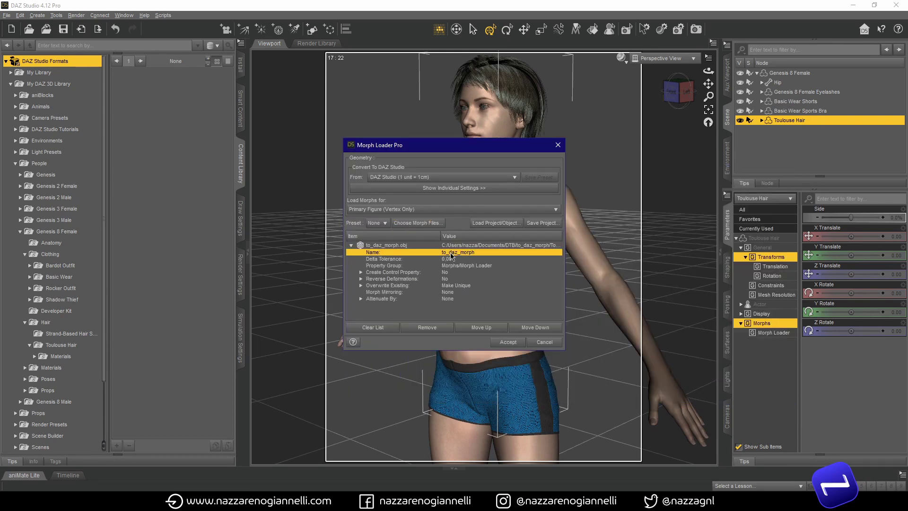
pyautogui.write('Front')
pyautogui.click(456, 280)
pyautogui.click(456, 279)
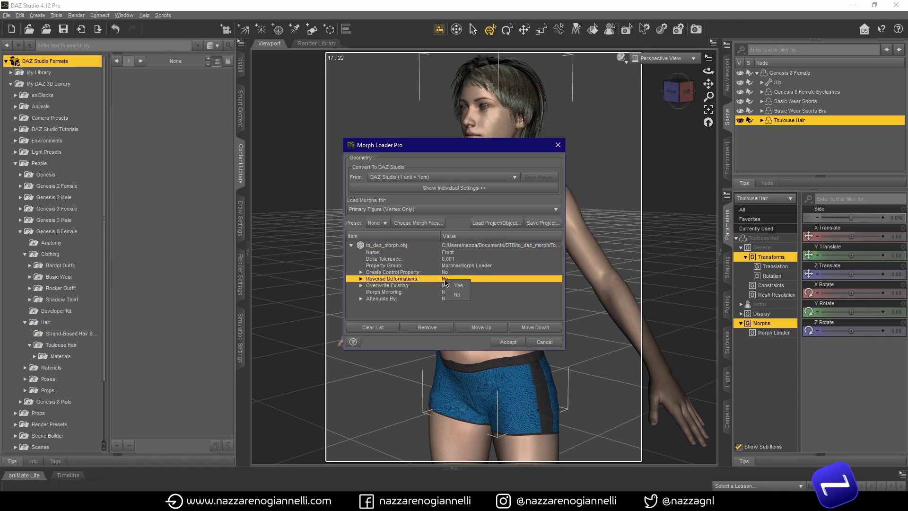
pyautogui.click(458, 292)
pyautogui.click(495, 347)
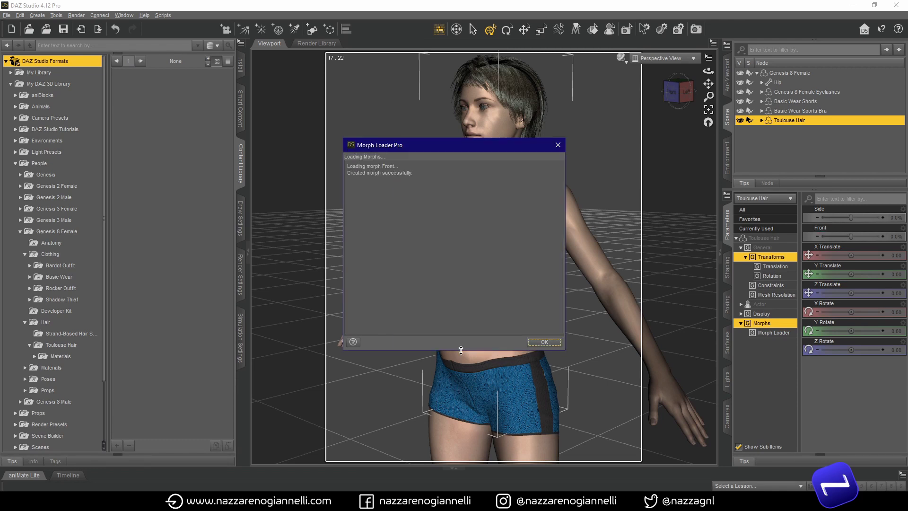
pyautogui.click(537, 344)
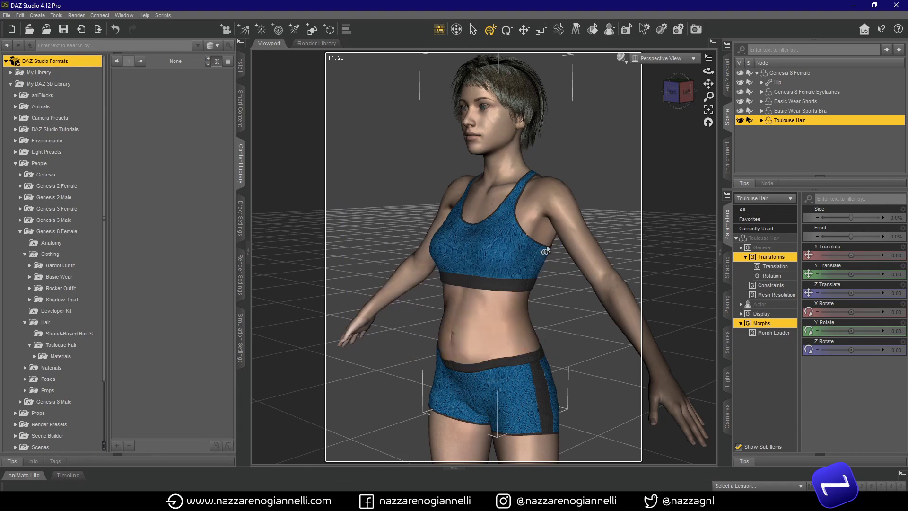
# Step: Bring the head into close view and set the hair's Side and Front morphs to 100%
pyautogui.click(514, 247)
pyautogui.moveTo(415, 299); pyautogui.dragTo(477, 289, button='middle')
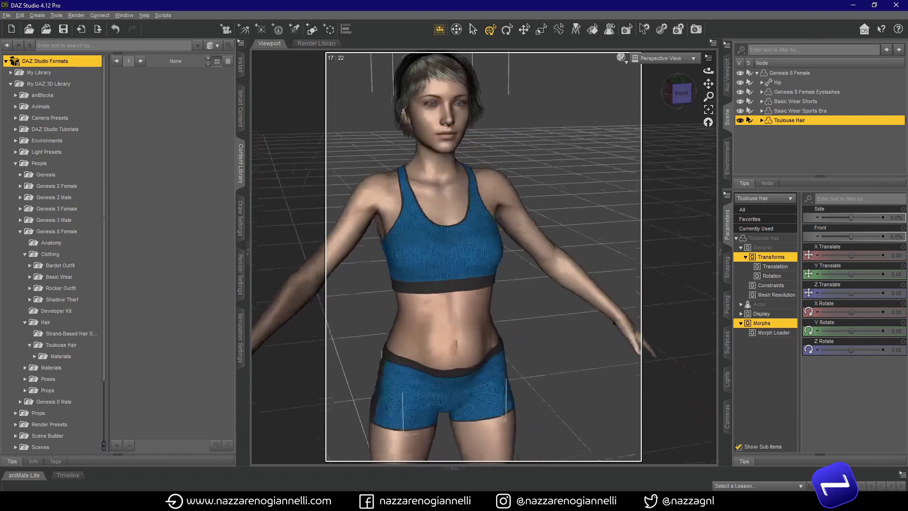
pyautogui.scroll(4, 487, 208)
pyautogui.moveTo(487, 208); pyautogui.dragTo(524, 223, button='middle')
pyautogui.scroll(1, 473, 199)
pyautogui.moveTo(452, 184); pyautogui.dragTo(434, 378, button='right')
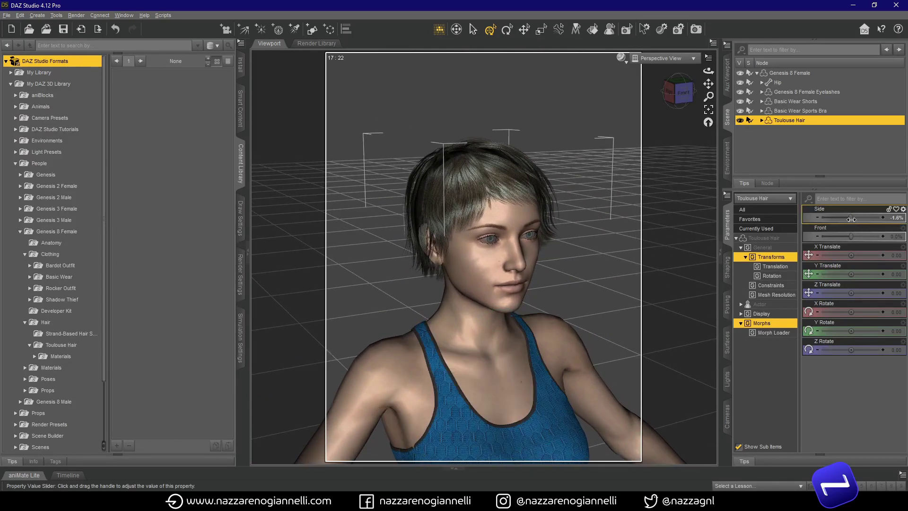
pyautogui.moveTo(851, 219); pyautogui.dragTo(882, 236)
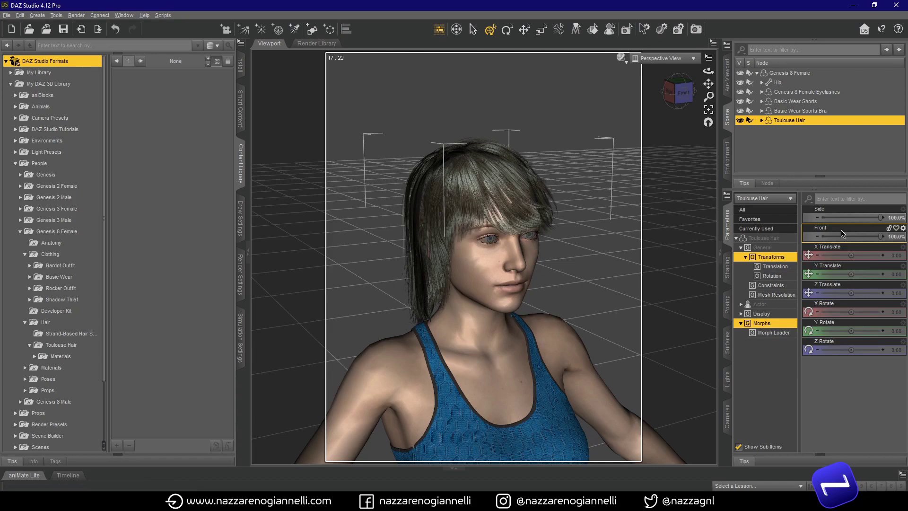
pyautogui.moveTo(587, 271); pyautogui.dragTo(563, 255, button='middle')
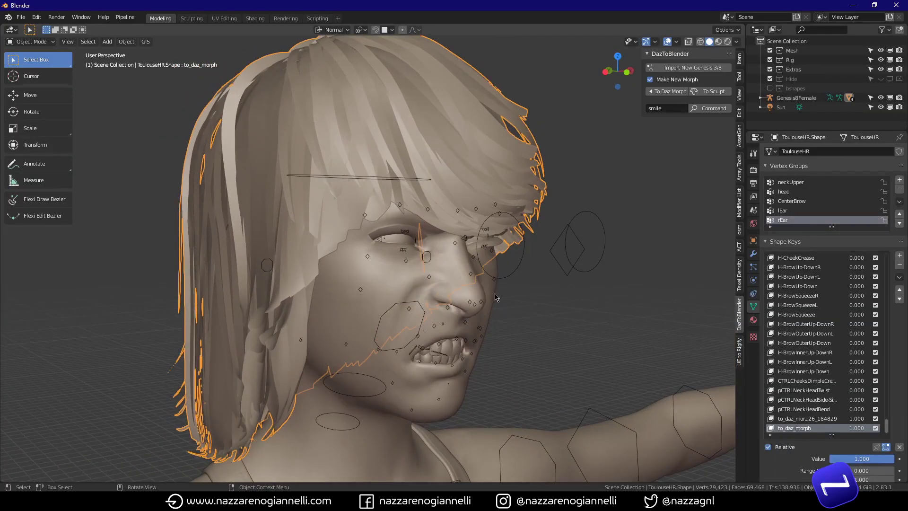
# Step: In Blender, hide the viewport overlays and display the character in rendered shading
pyautogui.hotkey('shift', 'alt', 'z')
pyautogui.press('z')
pyautogui.press('9')
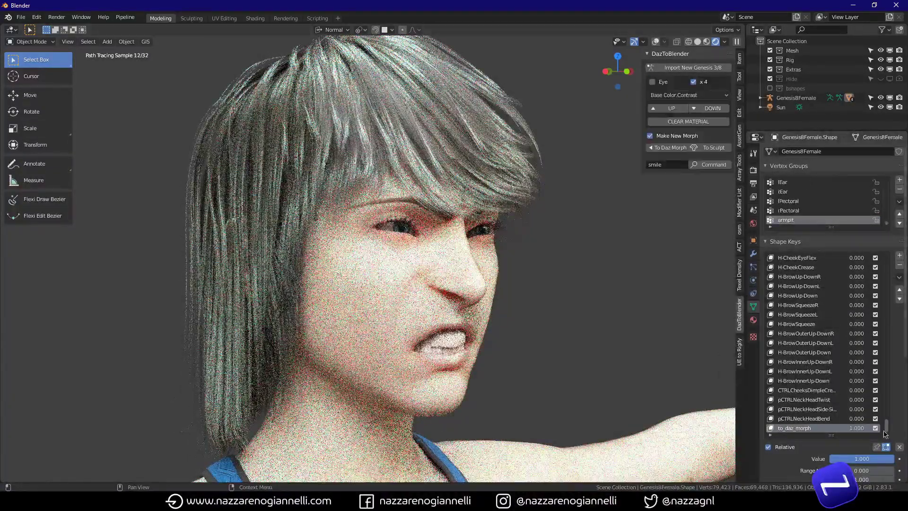
# Step: Set the Genesis8Female.Shape mesh's H-SmileOpenFullFace shape key to 1
pyautogui.moveTo(885, 430); pyautogui.dragTo(875, 344)
pyautogui.scroll(-1, 875, 346)
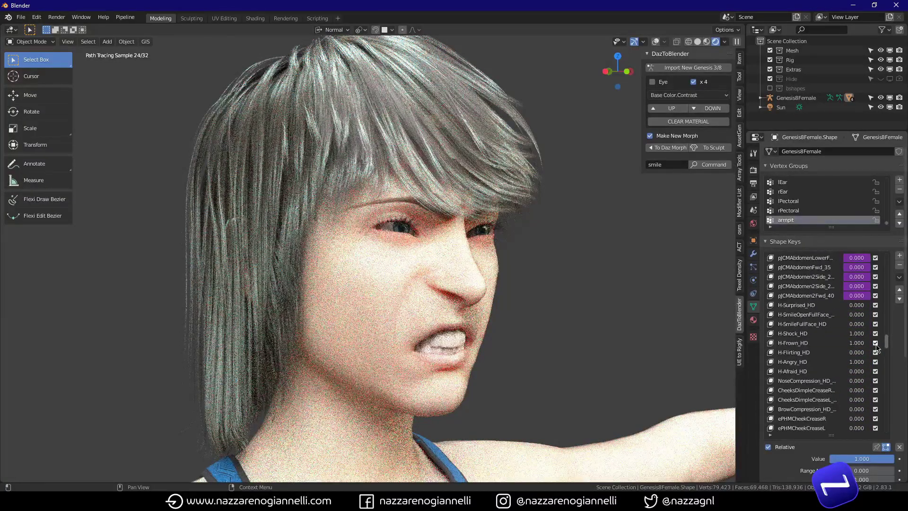
pyautogui.doubleClick(855, 315)
pyautogui.write('1')
pyautogui.press('Return')
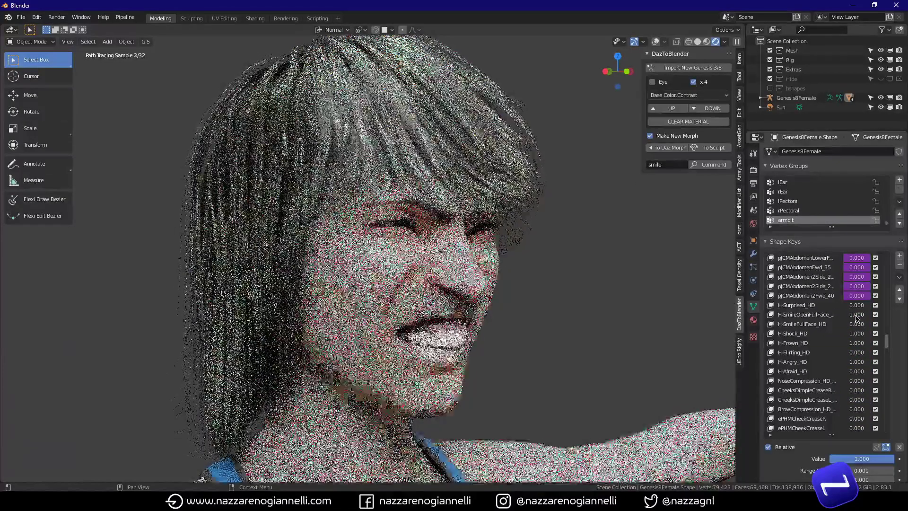
# Step: Set the H-Angry_HD and H-Frown_HD shape keys to 0 and H-Surprised_HD to 0.5
pyautogui.doubleClick(855, 362)
pyautogui.write('0')
pyautogui.press('Return')
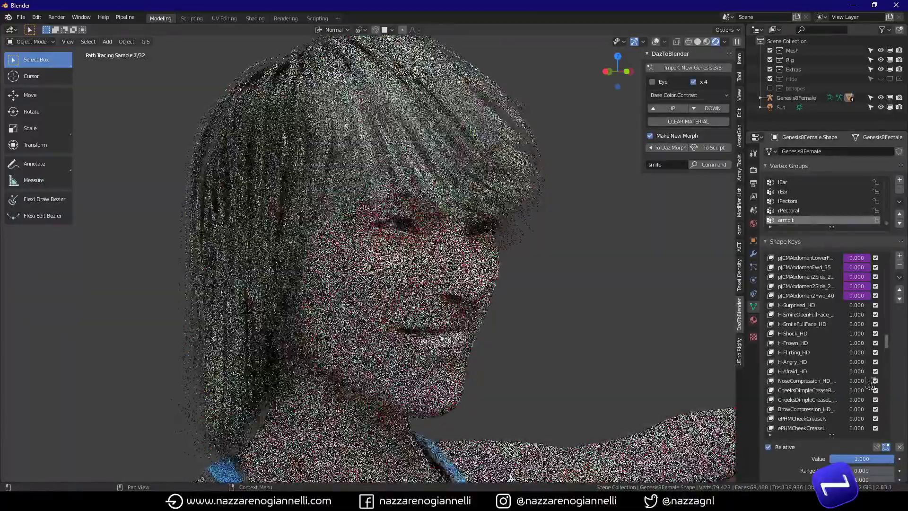
pyautogui.doubleClick(857, 343)
pyautogui.write('0')
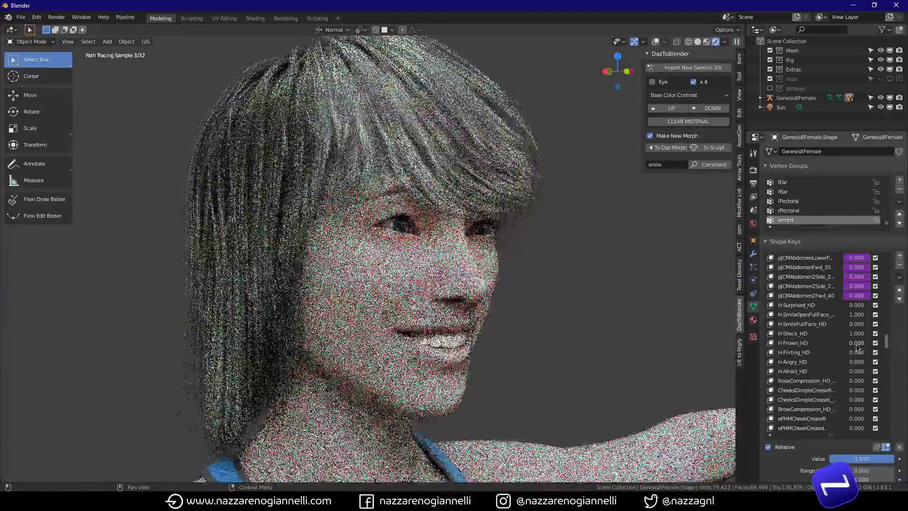
pyautogui.doubleClick(856, 305)
pyautogui.write('0.5')
pyautogui.press('Return')
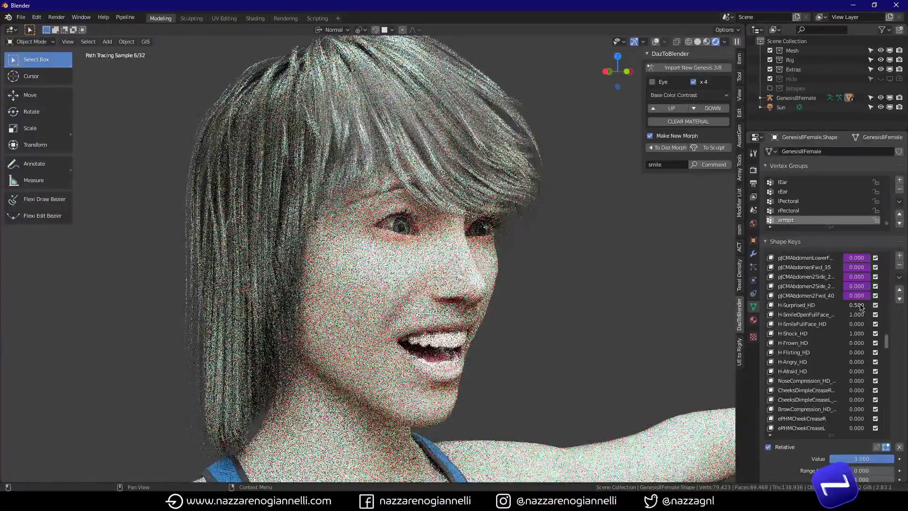
# Step: Show the overlays, put the Genesis8Female rig in Pose Mode, and move mainEye_H about -3.8 cm in X and 2.8 cm in Y
pyautogui.hotkey('alt', 'shift', 'z')
pyautogui.click(525, 240)
pyautogui.hotkey('ctrl', 'Tab')
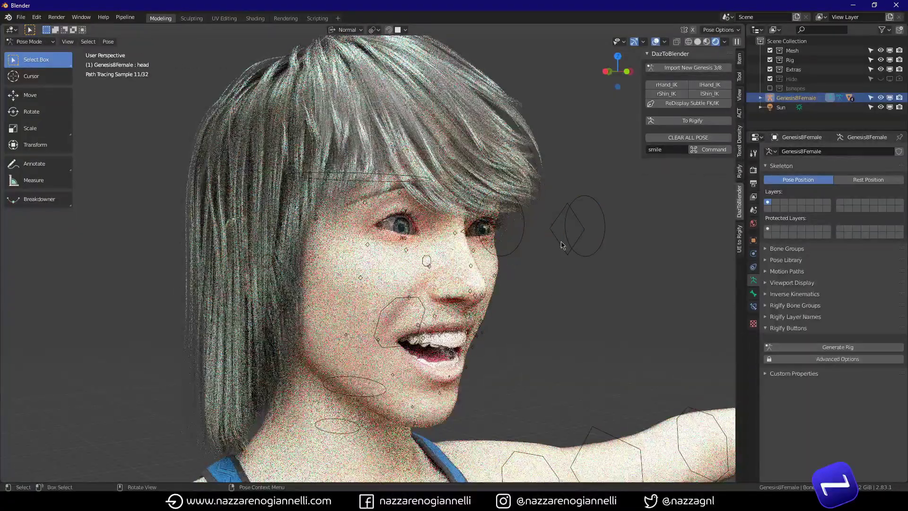
pyautogui.click(561, 243)
pyautogui.press('g')
pyautogui.click(519, 281)
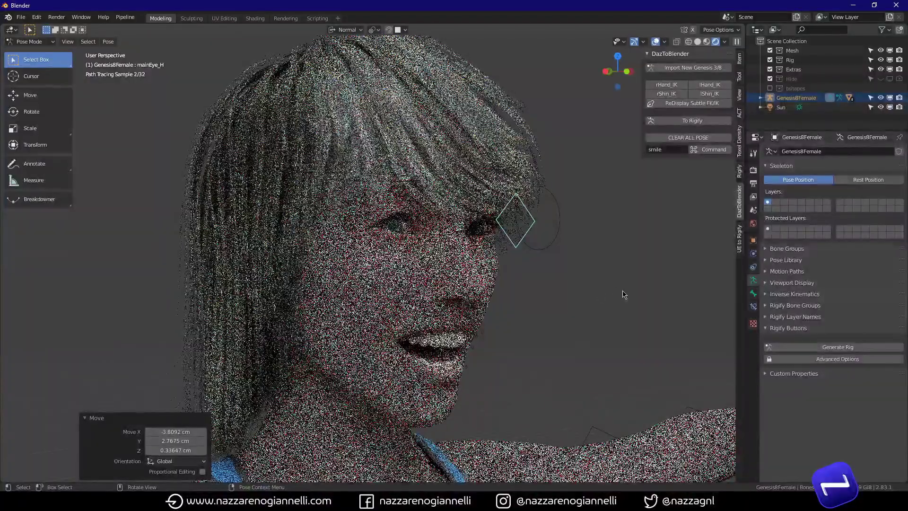
# Step: Move the rNasolabialMouthCorner bone about -0.6 cm in X, 0.4 cm in Y and 1.1 cm in Z
pyautogui.click(378, 342)
pyautogui.press('g')
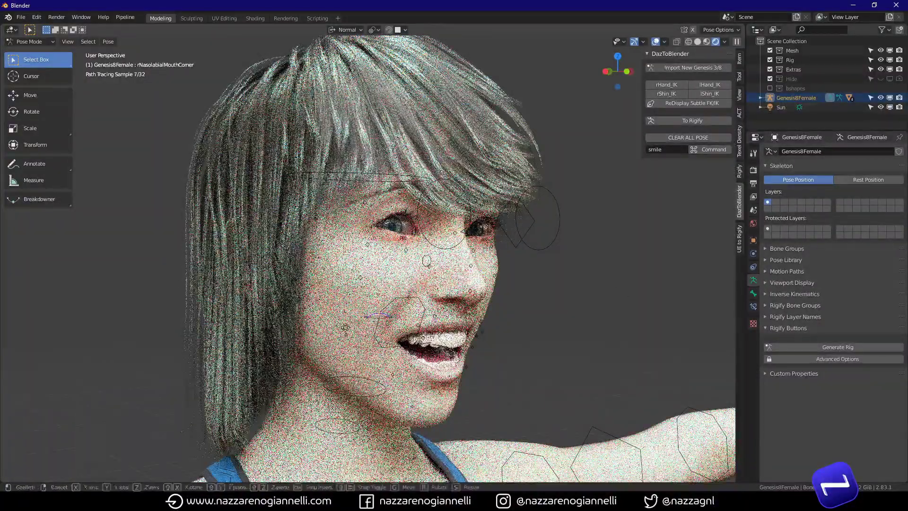
pyautogui.click(555, 363)
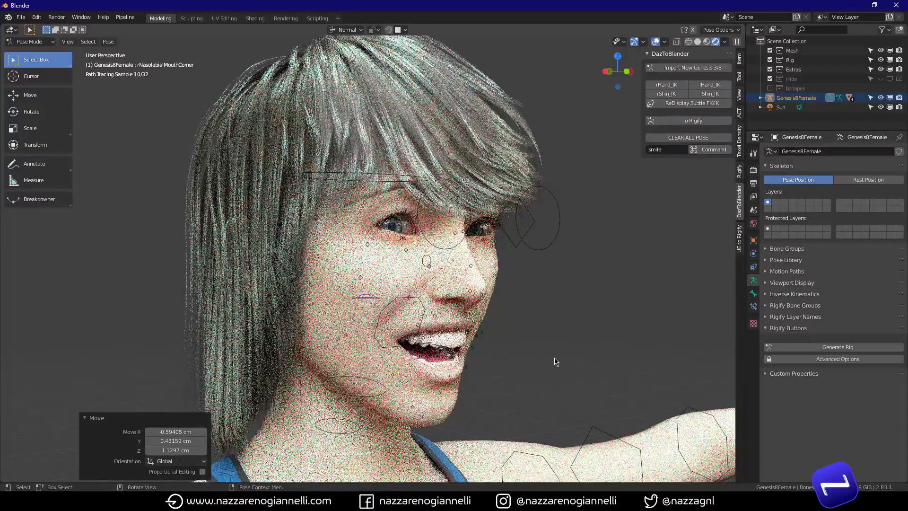
# Step: Change the rendered viewport's environment lighting to the HDRI with blue sky over sandy ground
pyautogui.click(724, 41)
pyautogui.click(733, 118)
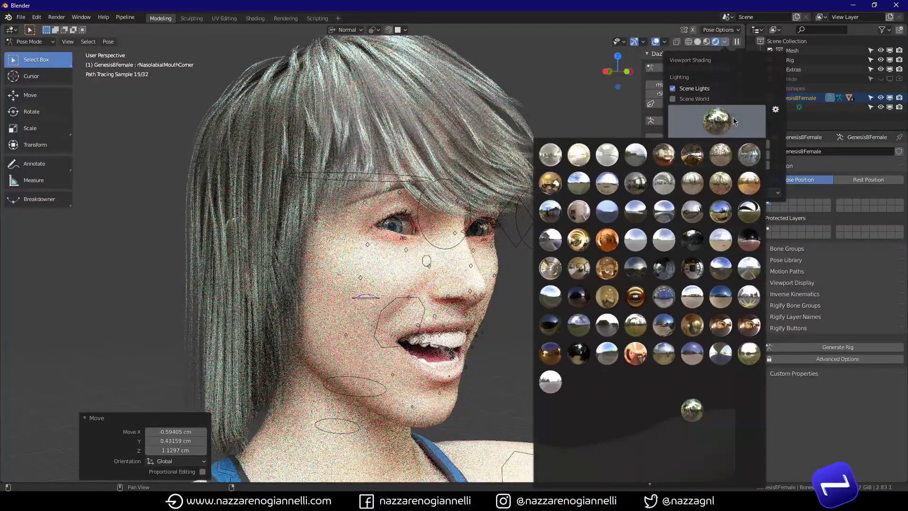
pyautogui.click(661, 412)
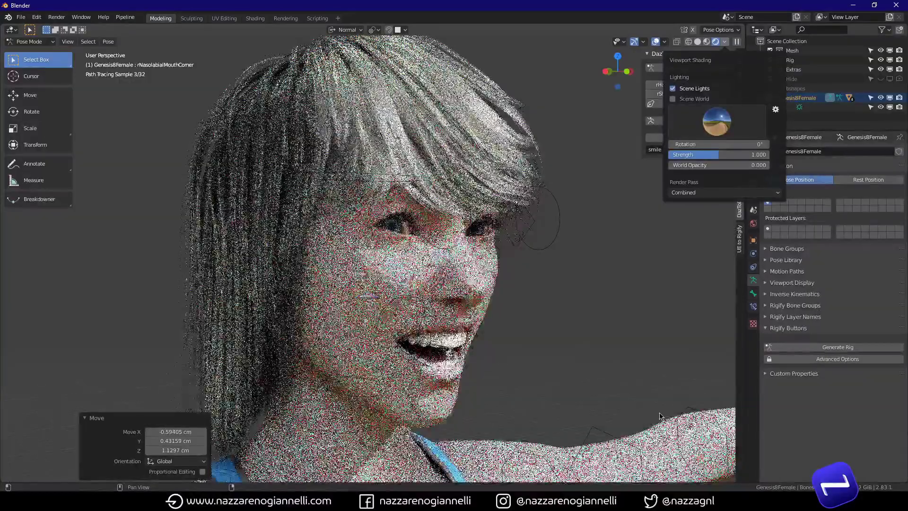
# Step: Rotate the rendered viewport's HDRI environment and toggle the scene lights to change the lighting on the face
pyautogui.moveTo(719, 145); pyautogui.dragTo(768, 145)
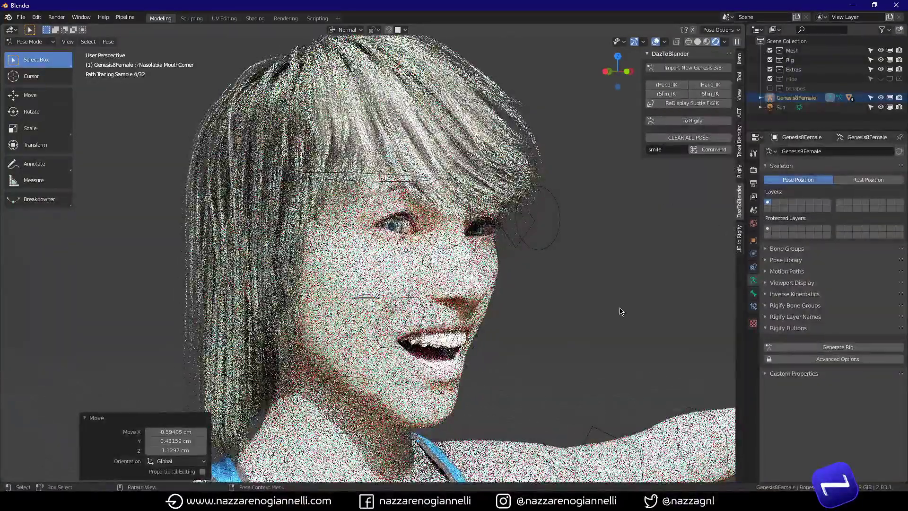
pyautogui.click(724, 42)
pyautogui.click(672, 89)
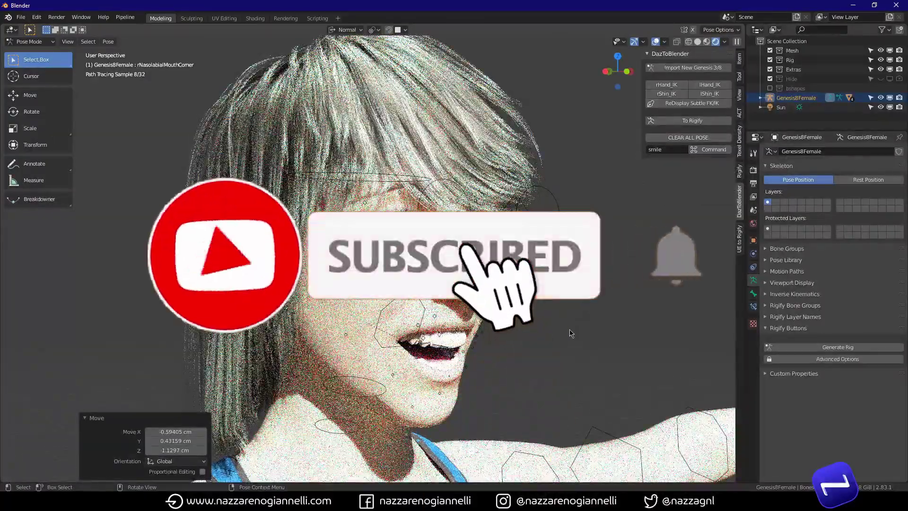
pyautogui.scroll(-5, 572, 332)
pyautogui.moveTo(571, 332); pyautogui.dragTo(503, 332, button='middle')
pyautogui.scroll(4, 503, 333)
pyautogui.scroll(4, 658, 374)
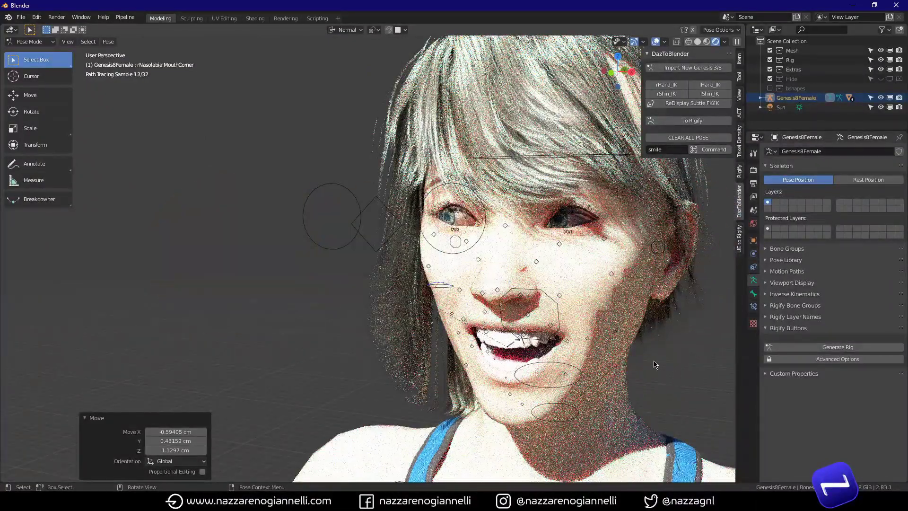
# Step: Enable IK for the right hand and move rHand_IK about -42.3 cm in Y and 29.7 cm in Z, raising the arm forward
pyautogui.press('KP_3')
pyautogui.scroll(-5, 605, 283)
pyautogui.scroll(3, 553, 209)
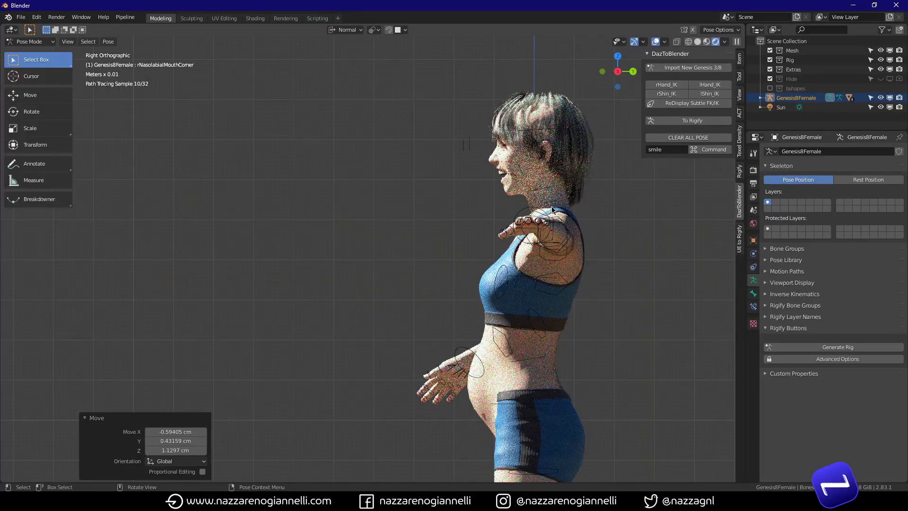
pyautogui.press('ctrl+KP_3')
pyautogui.keyDown('shift'); pyautogui.moveTo(562, 241); pyautogui.dragTo(503, 160, button='middle'); pyautogui.keyUp('shift')
pyautogui.scroll(3, 491, 190)
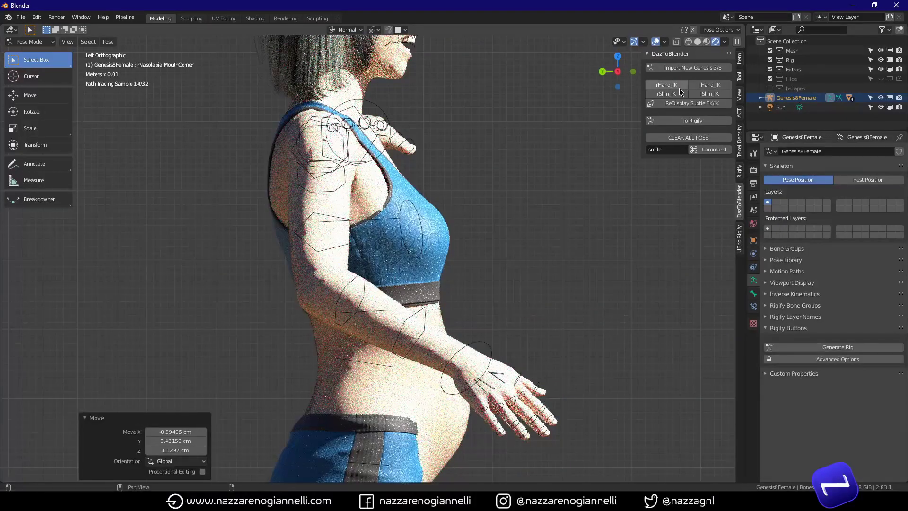
pyautogui.click(666, 85)
pyautogui.scroll(-2, 453, 284)
pyautogui.press('g')
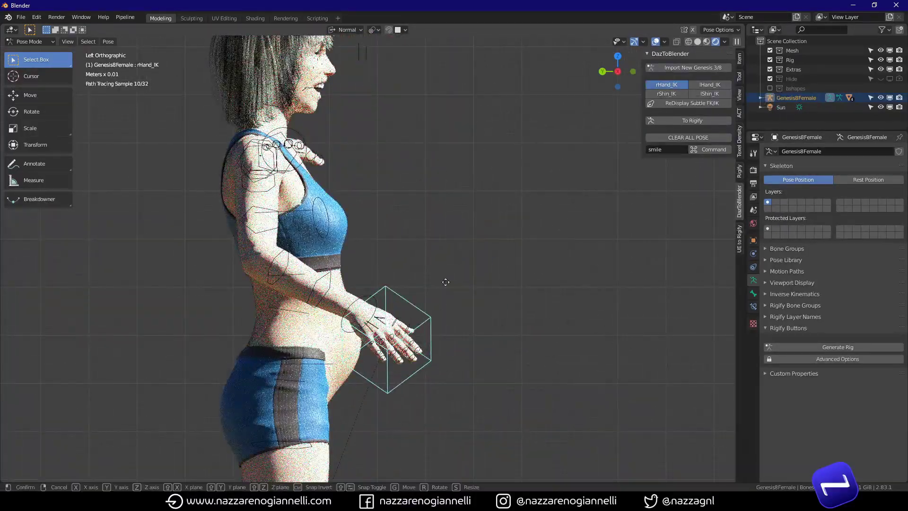
pyautogui.click(645, 138)
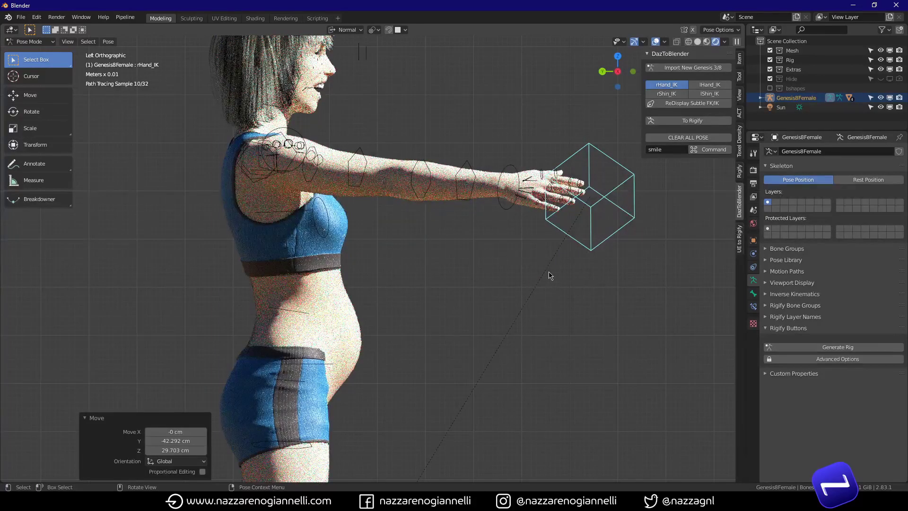
# Step: Rotate the abdomenLower bone in the left side view to lean the torso slightly backwards
pyautogui.click(288, 298)
pyautogui.press('r')
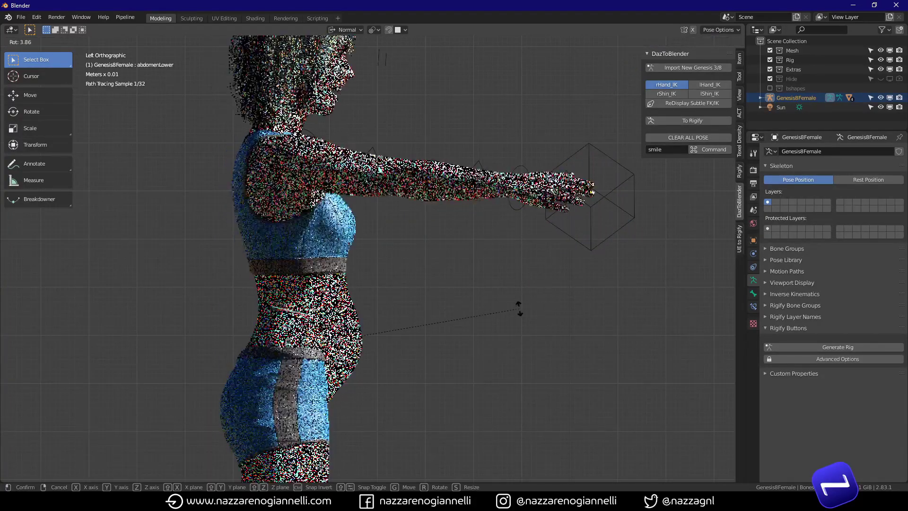
pyautogui.click(477, 276)
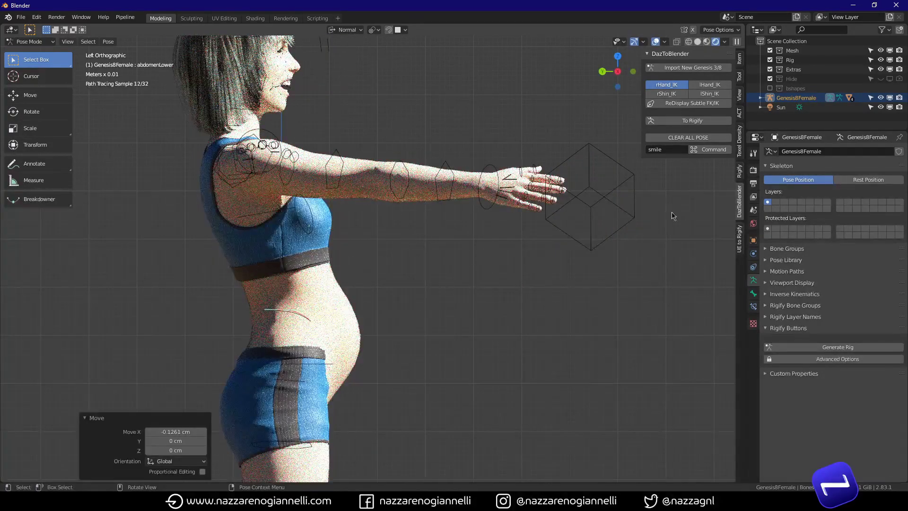
# Step: Switch the rig to Object Mode, select the Genesis8Female.Shape body mesh, and set its to_daz_morph shape key to 0
pyautogui.hotkey('ctrl', 'Tab')
pyautogui.click(331, 293)
pyautogui.moveTo(885, 344); pyautogui.dragTo(825, 428)
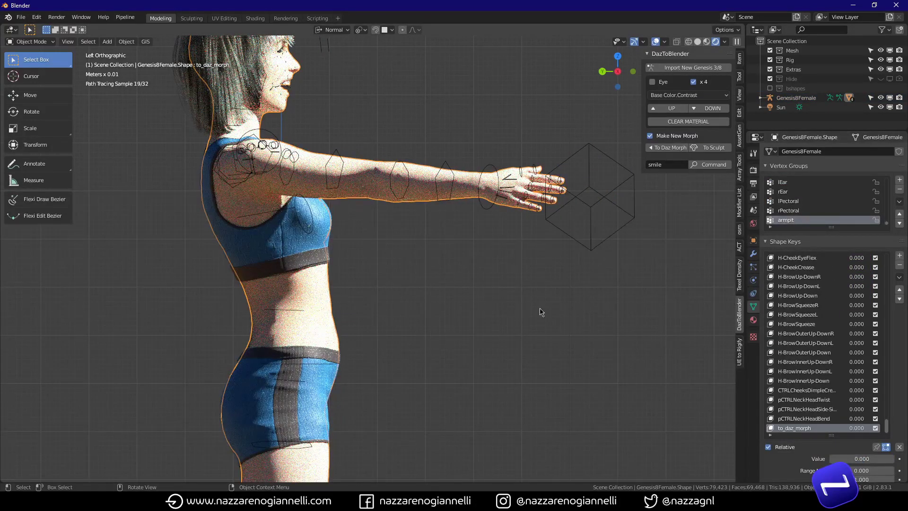
pyautogui.moveTo(355, 347)
pyautogui.mouseDown(button='middle')
pyautogui.moveTo(490, 218)
pyautogui.moveTo(470, 329)
pyautogui.mouseUp(button='middle')
pyautogui.scroll(3, 471, 329)
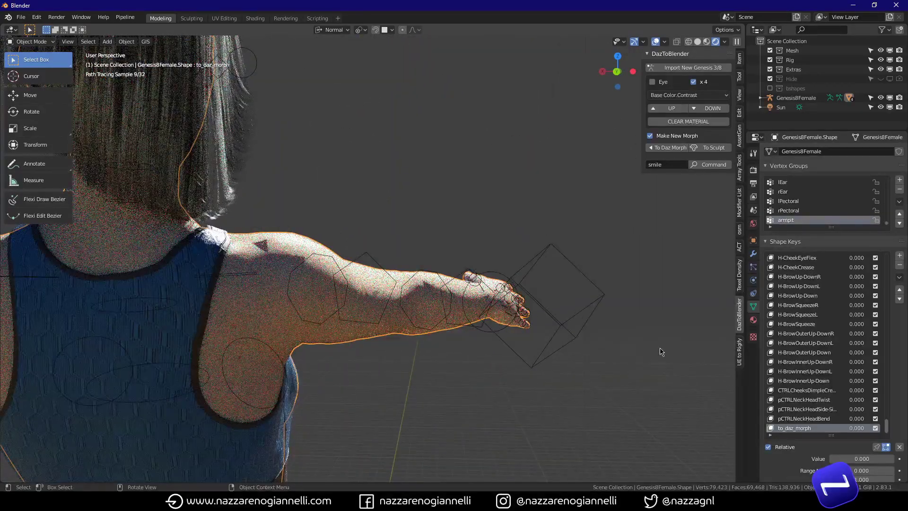